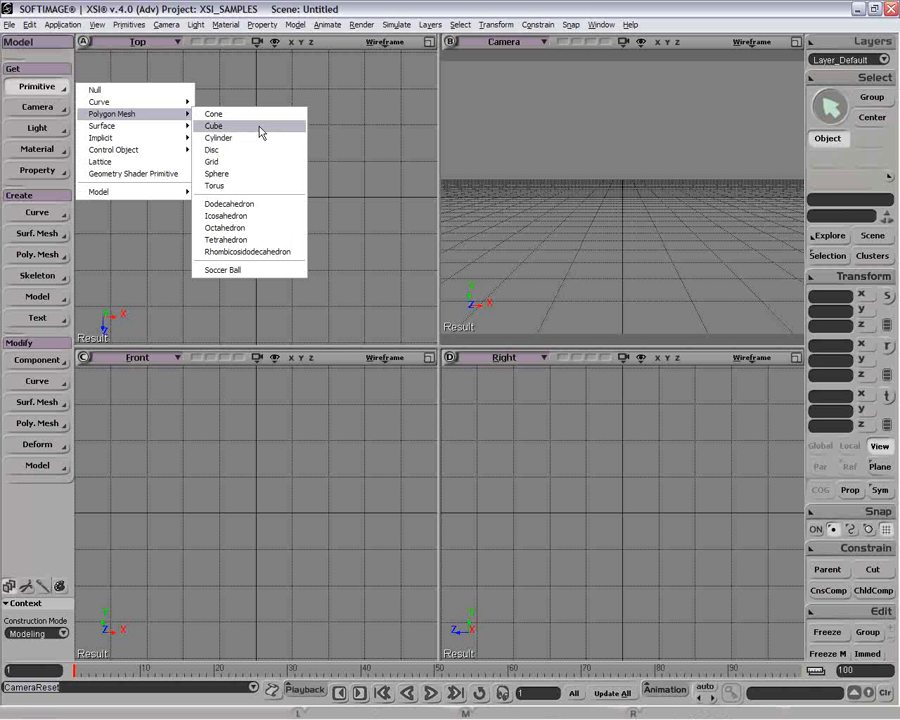
# Step: Create a polygon mesh cube with length 8 and 3 subdivisions each in U, V and Base
pyautogui.click(260, 128)
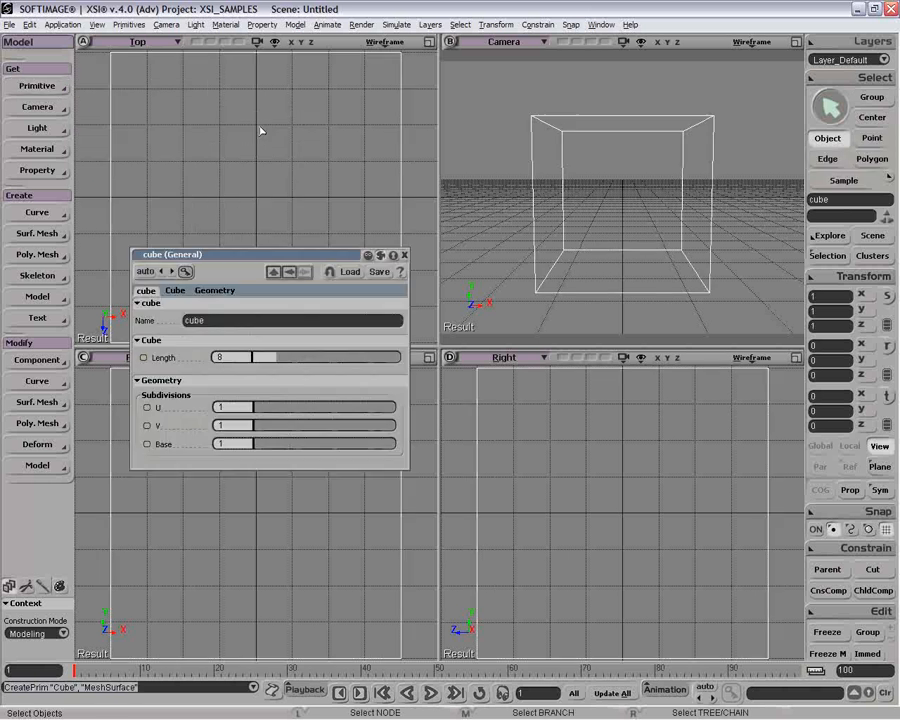
pyautogui.moveTo(261, 411); pyautogui.dragTo(269, 433)
pyautogui.click(266, 408)
pyautogui.click(267, 427)
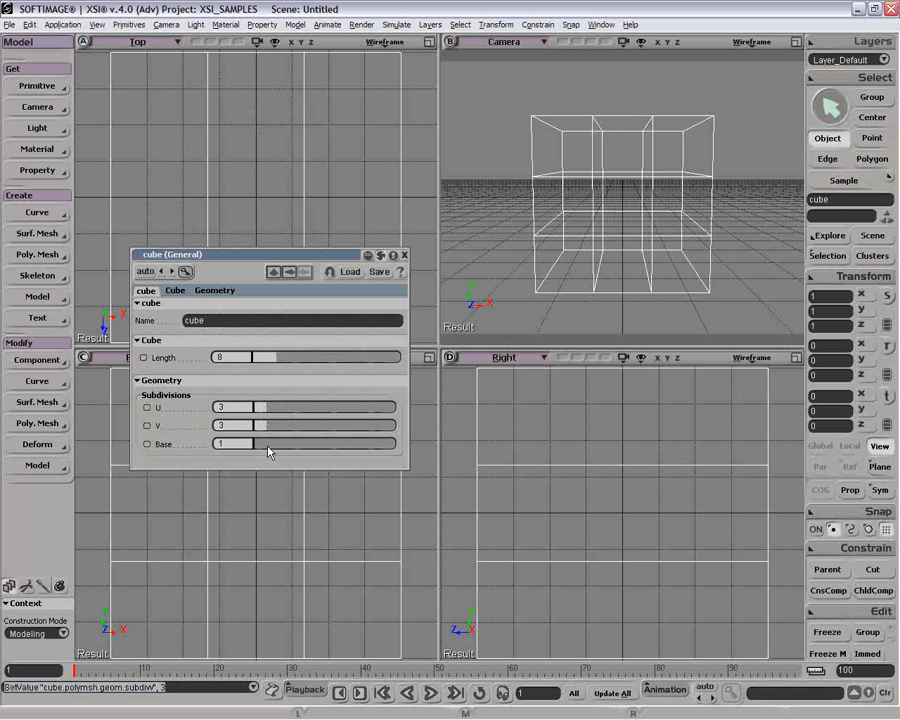
pyautogui.click(268, 446)
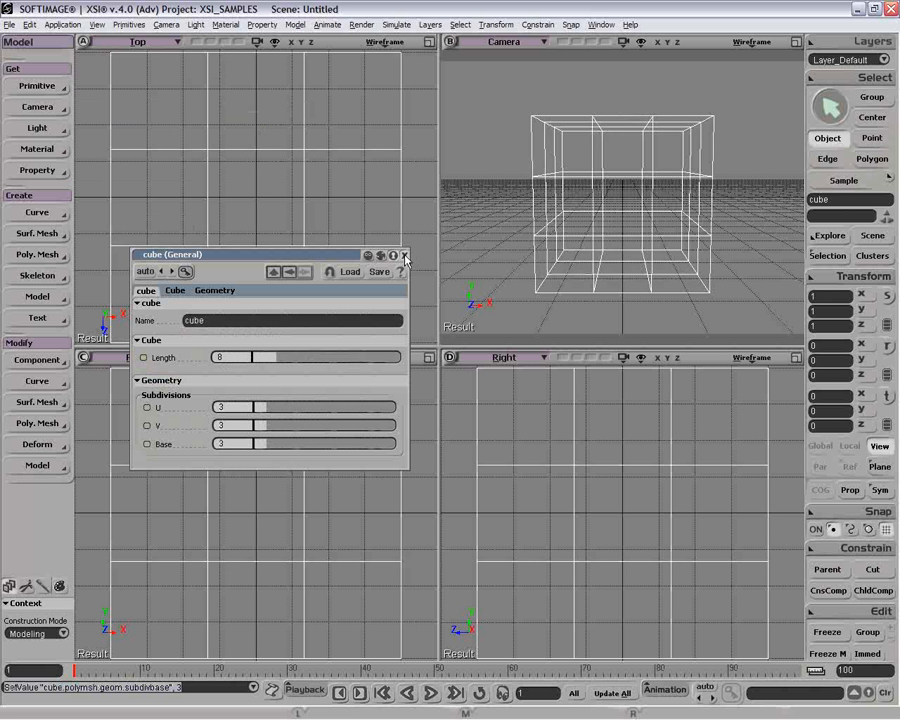
pyautogui.click(404, 255)
# Step: Set the Camera view to shaded display and maximize that view
pyautogui.press('o')
pyautogui.moveTo(673, 187); pyautogui.dragTo(735, 83)
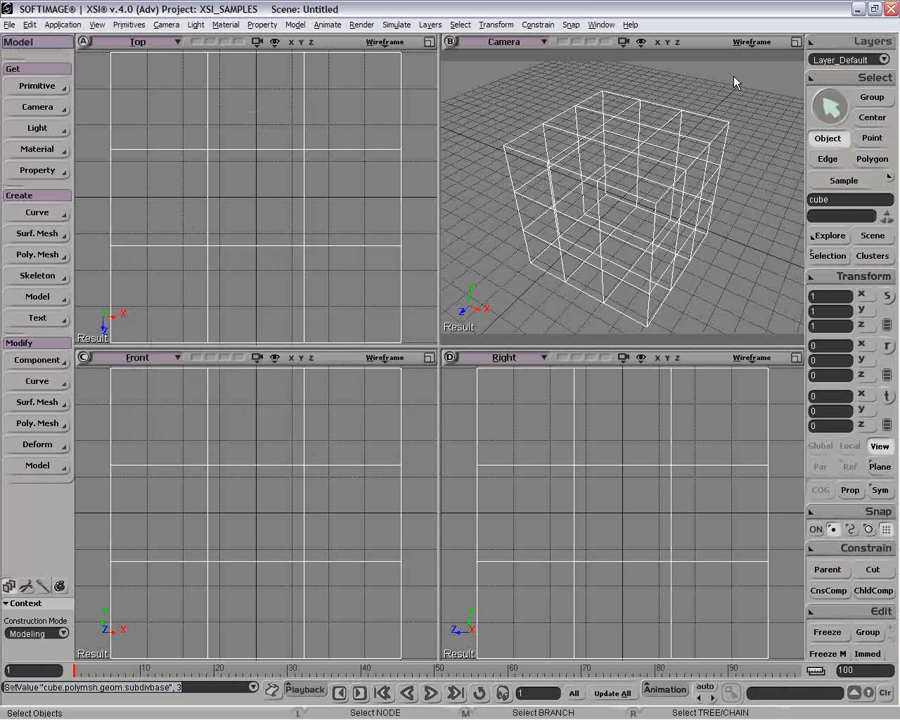
pyautogui.click(756, 42)
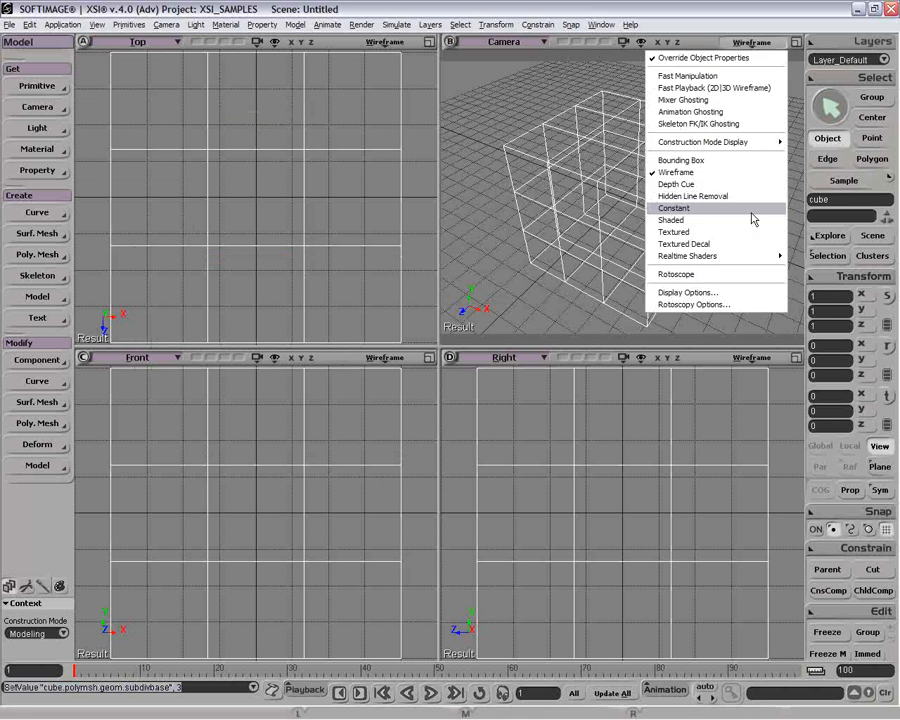
pyautogui.click(671, 220)
pyautogui.press('F12')
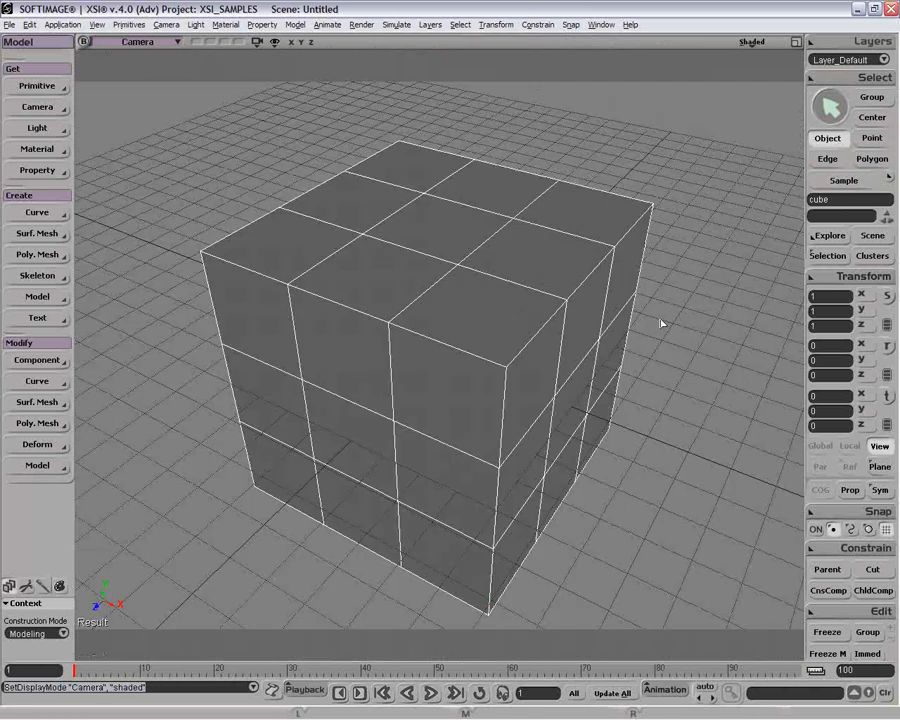
# Step: Reduce the cube's V subdivisions to 2 in its properties, keeping 3 in U and Base
pyautogui.press('o')
pyautogui.moveTo(623, 394); pyautogui.dragTo(555, 297)
pyautogui.press('Return')
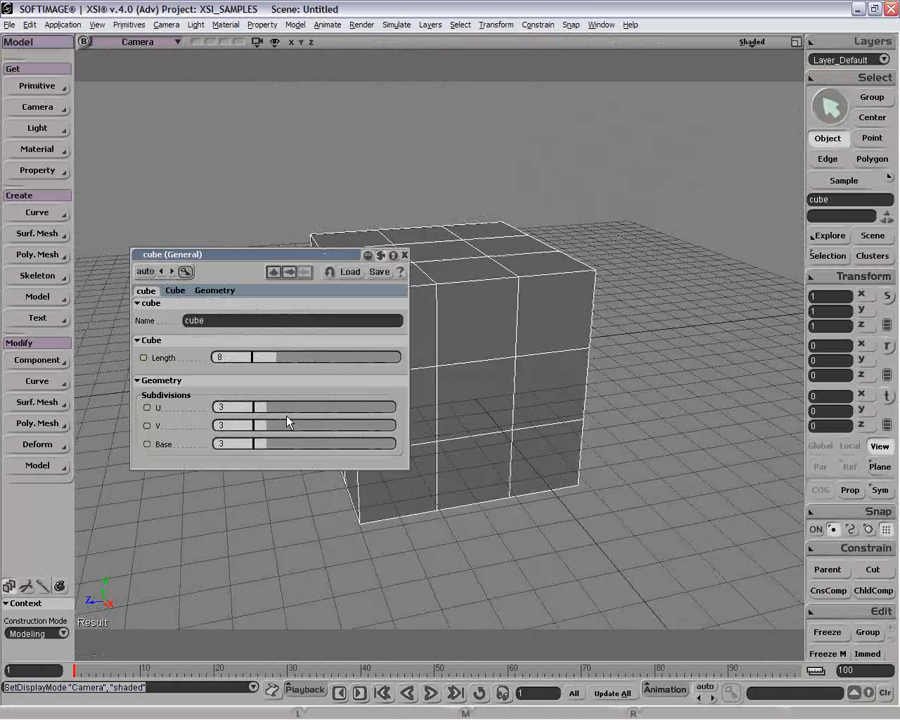
pyautogui.moveTo(268, 425)
pyautogui.mouseDown()
pyautogui.moveTo(261, 427)
pyautogui.moveTo(262, 411)
pyautogui.moveTo(267, 444)
pyautogui.mouseUp()
pyautogui.click(404, 255)
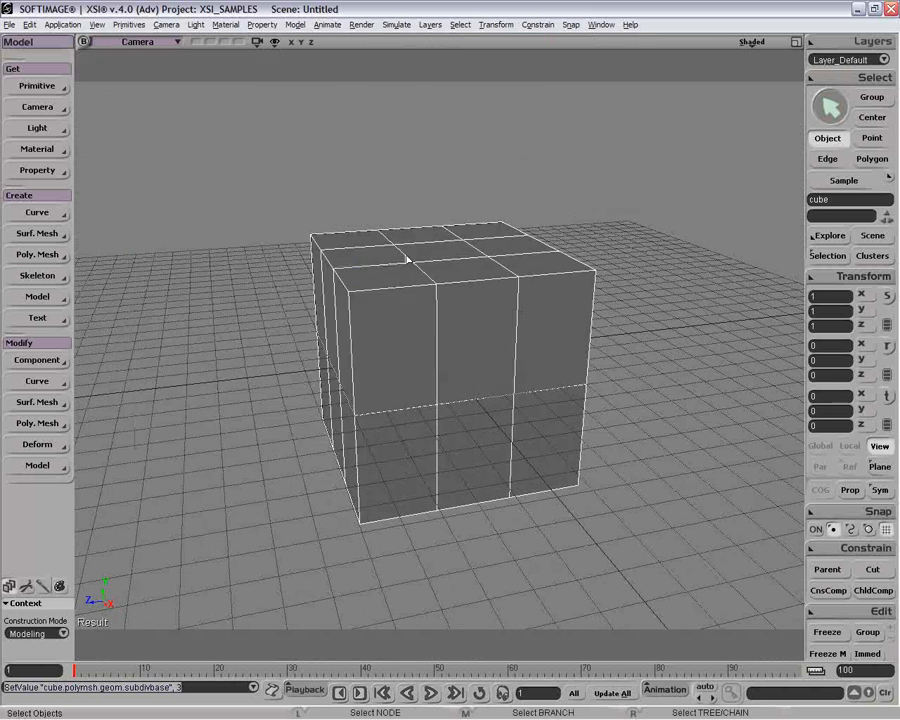
# Step: Select the two stacked middle polygons on the cube's front face and translate them outward to about Z 10.98
pyautogui.press('o')
pyautogui.moveTo(443, 423); pyautogui.dragTo(430, 363)
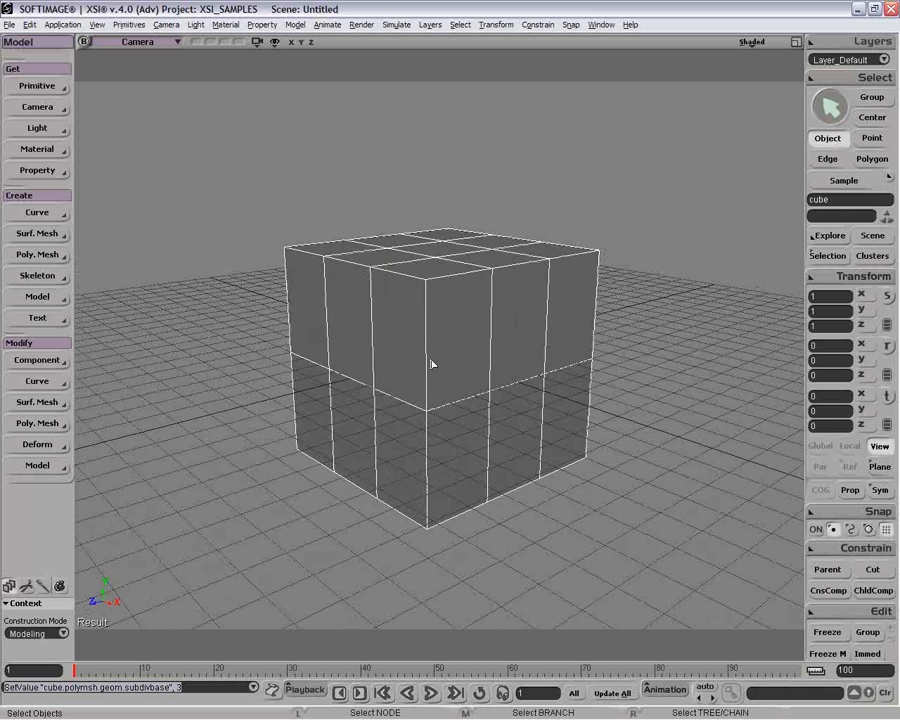
pyautogui.press('u')
pyautogui.click(348, 489)
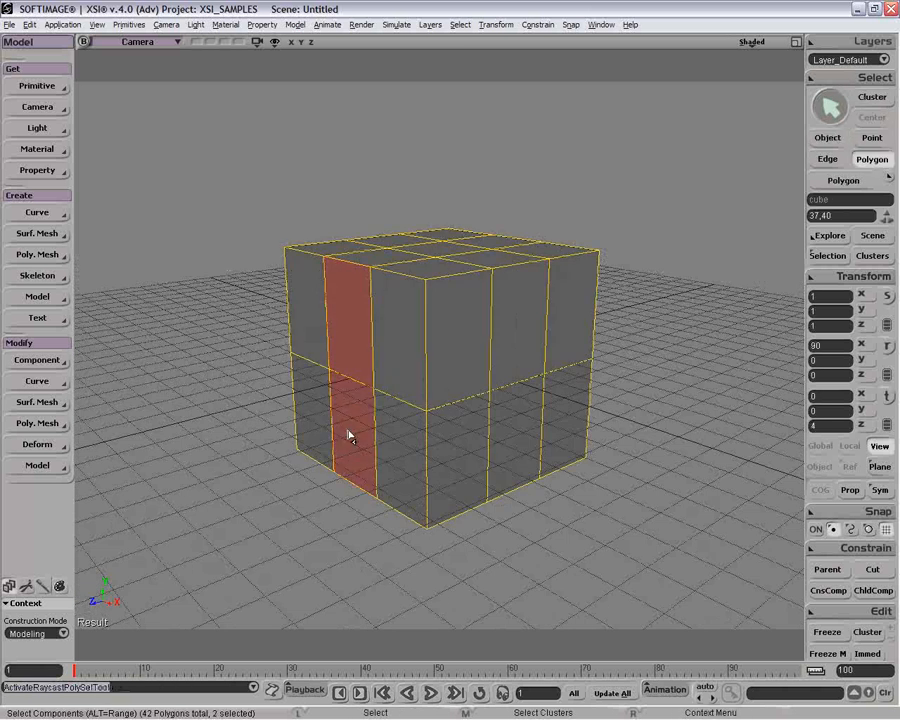
pyautogui.press('v')
pyautogui.moveTo(298, 400); pyautogui.dragTo(92, 453)
# Step: Scale the two pulled-out front polygons down, slightly in width and strongly in height, to form a narrow tip
pyautogui.moveTo(356, 444); pyautogui.dragTo(376, 316)
pyautogui.press('x')
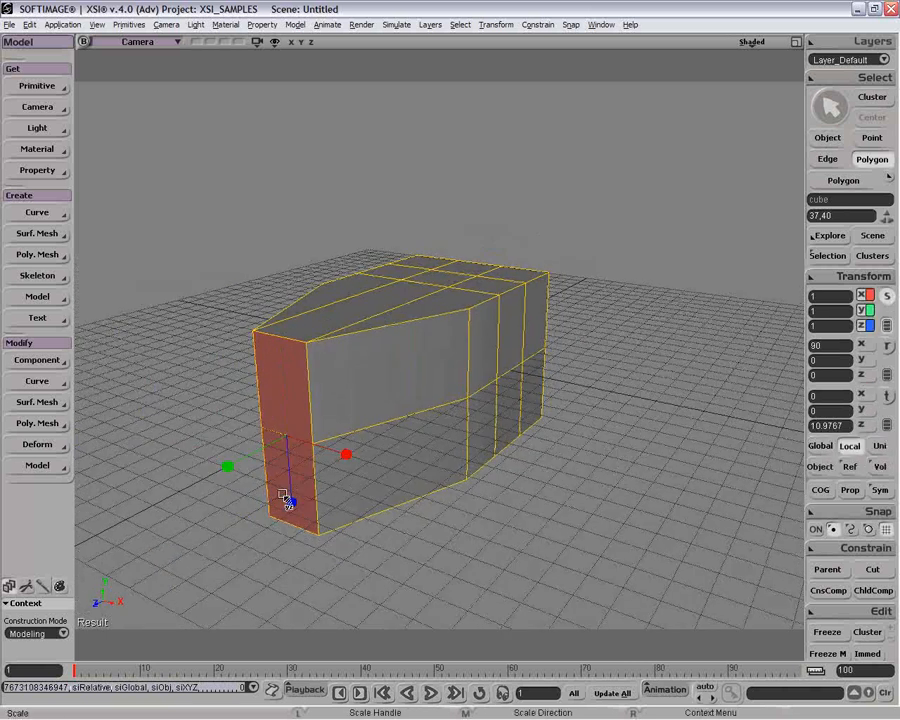
pyautogui.moveTo(293, 474)
pyautogui.mouseDown()
pyautogui.moveTo(334, 452)
pyautogui.moveTo(292, 454)
pyautogui.moveTo(307, 458)
pyautogui.mouseUp()
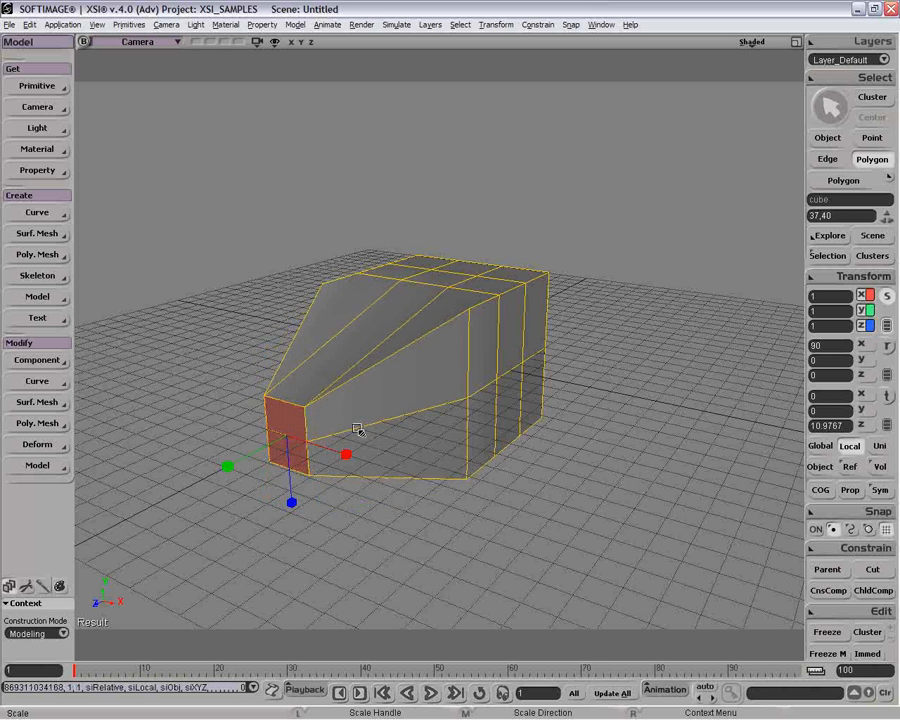
# Step: Move the two front tip polygons down along the global Y axis to about Y -1.01
pyautogui.press('o')
pyautogui.moveTo(418, 410); pyautogui.dragTo(392, 420)
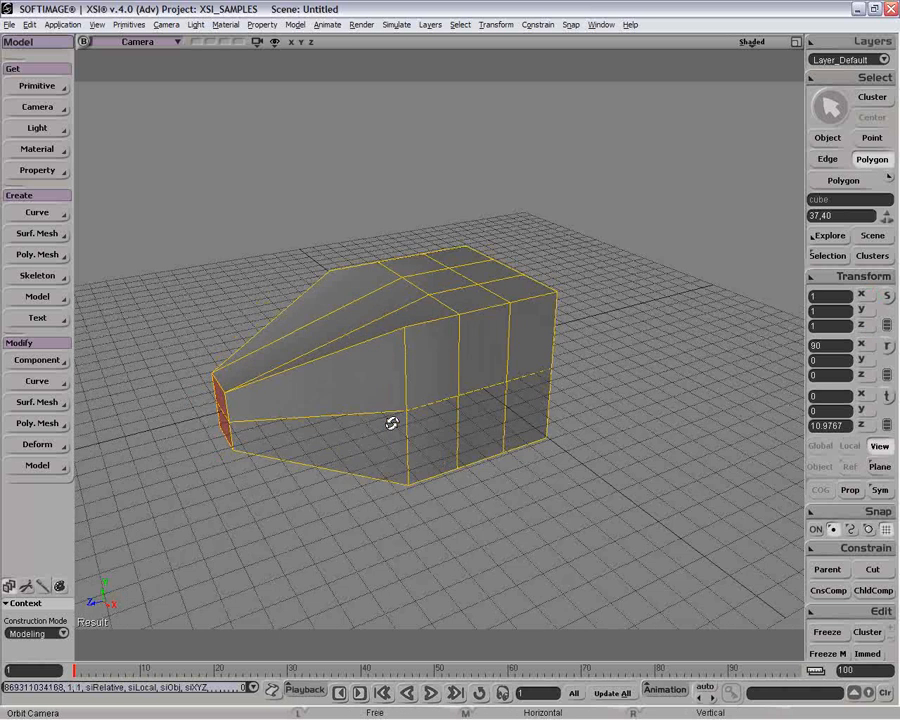
pyautogui.press('x')
pyautogui.press('v')
pyautogui.moveTo(218, 366); pyautogui.dragTo(215, 374)
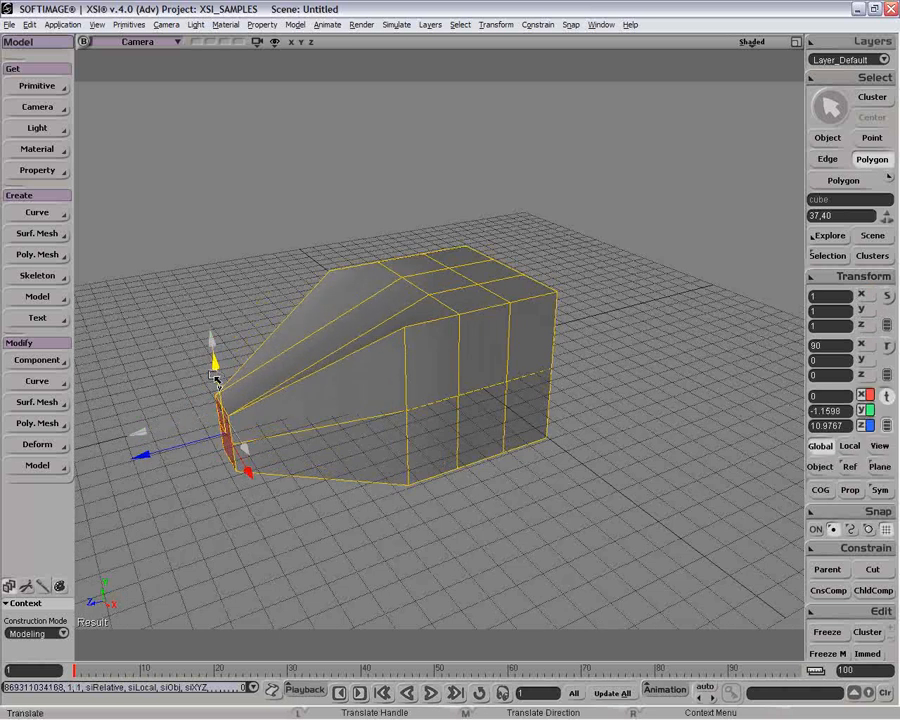
# Step: Return to the four-view layout and frame the whole model in the orthographic views
pyautogui.click(786, 45)
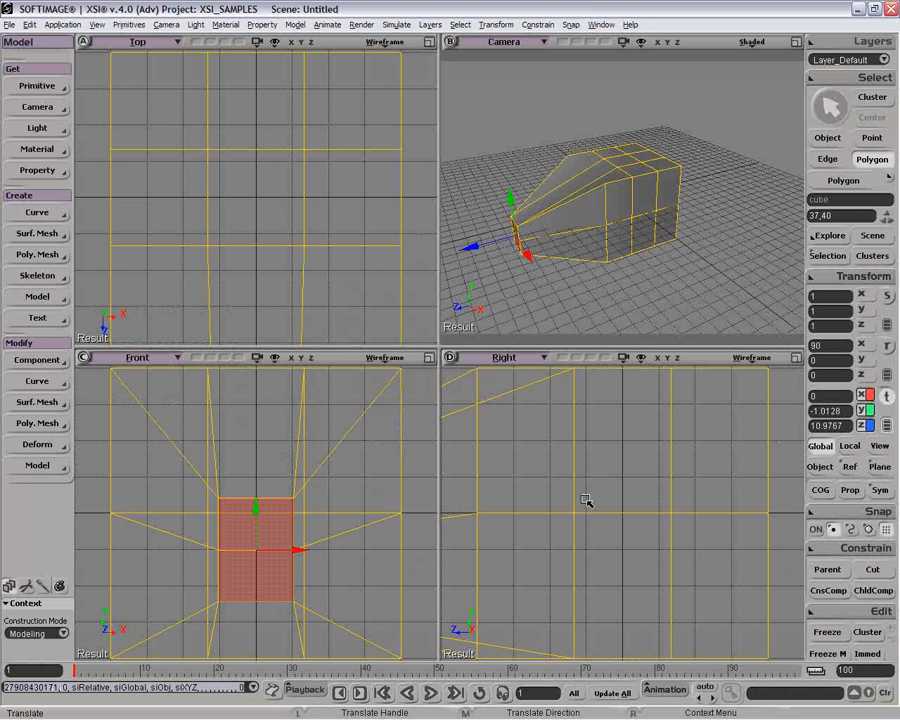
pyautogui.press('a')
pyautogui.press('a')
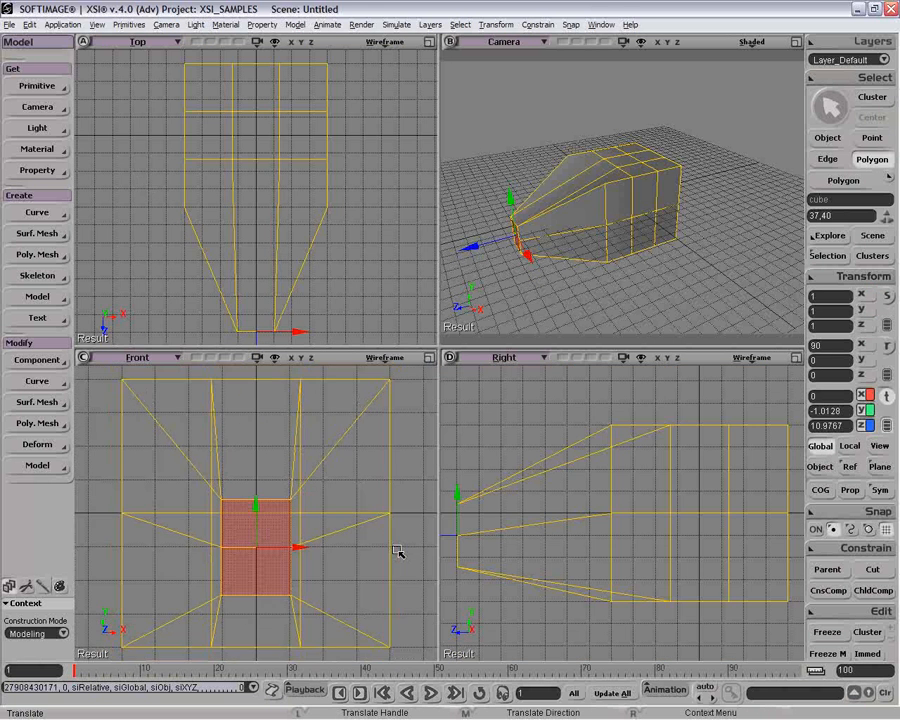
# Step: Select the two upper outer corner points behind the tip and lower them to about Y 0.41 at Z 4
pyautogui.press('t')
pyautogui.moveTo(600, 411); pyautogui.dragTo(618, 439)
pyautogui.press('v')
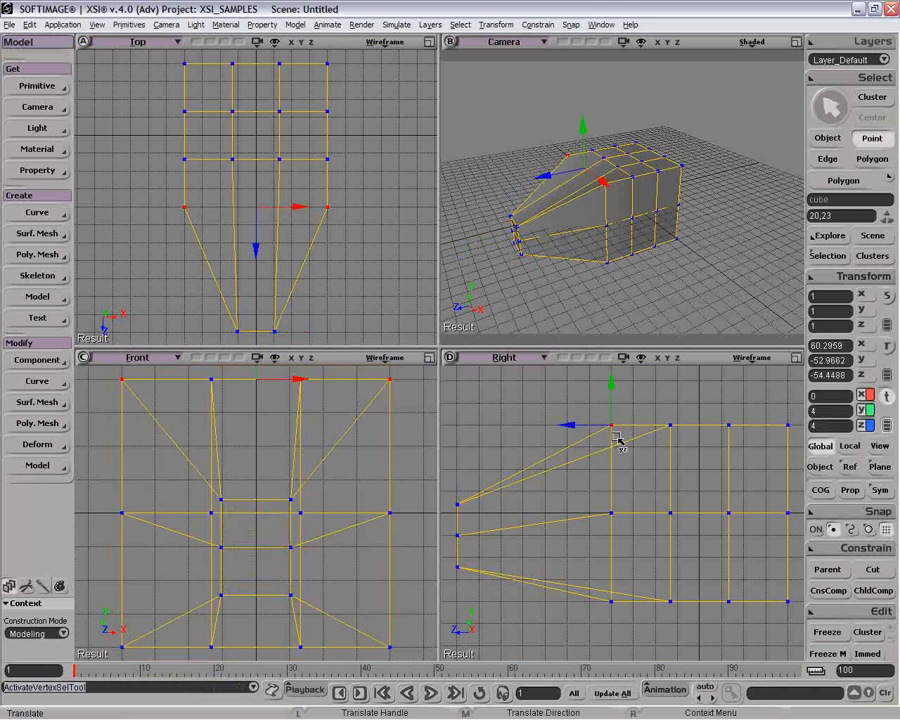
pyautogui.press('t')
pyautogui.press('r')
pyautogui.moveTo(586, 374); pyautogui.dragTo(636, 477)
pyautogui.press('v')
pyautogui.press('p')
pyautogui.press('v')
pyautogui.press('z')
pyautogui.press('space')
pyautogui.moveTo(577, 466); pyautogui.dragTo(620, 478)
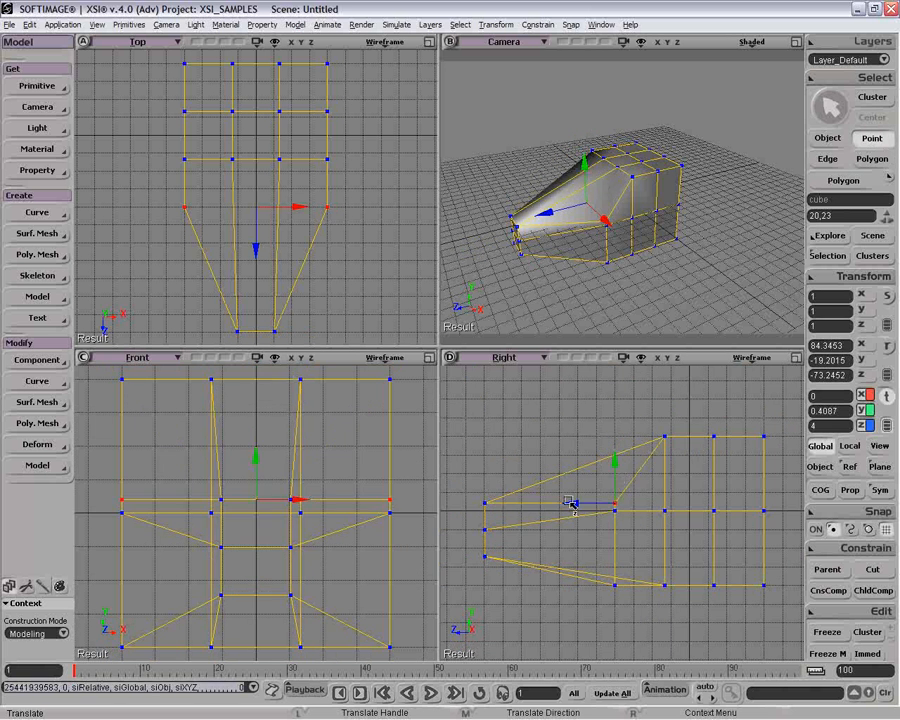
# Step: Lower the tip's upper points together with the upper and middle outer side points, centred at about Y -0.69
pyautogui.press('space')
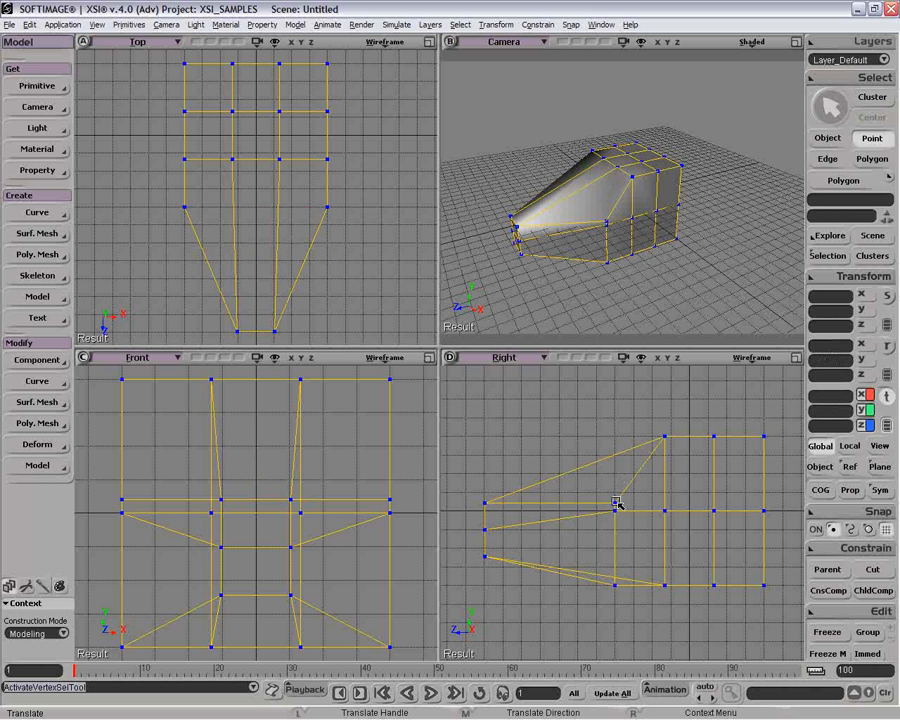
pyautogui.press('space')
pyautogui.moveTo(463, 474); pyautogui.dragTo(630, 526)
pyautogui.moveTo(560, 476); pyautogui.dragTo(562, 496)
pyautogui.press('t')
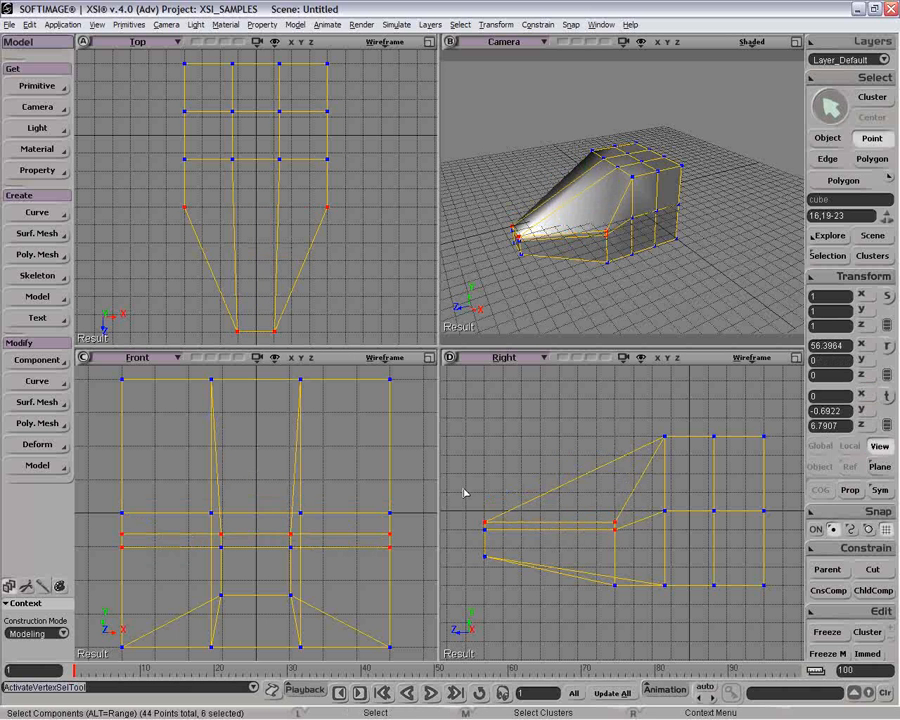
# Step: Add the tip's middle points to the selection and lower all eight points to about Y -1.31
pyautogui.keyDown('shift'); pyautogui.moveTo(464, 490); pyautogui.dragTo(640, 530); pyautogui.keyUp('shift')
pyautogui.press('v')
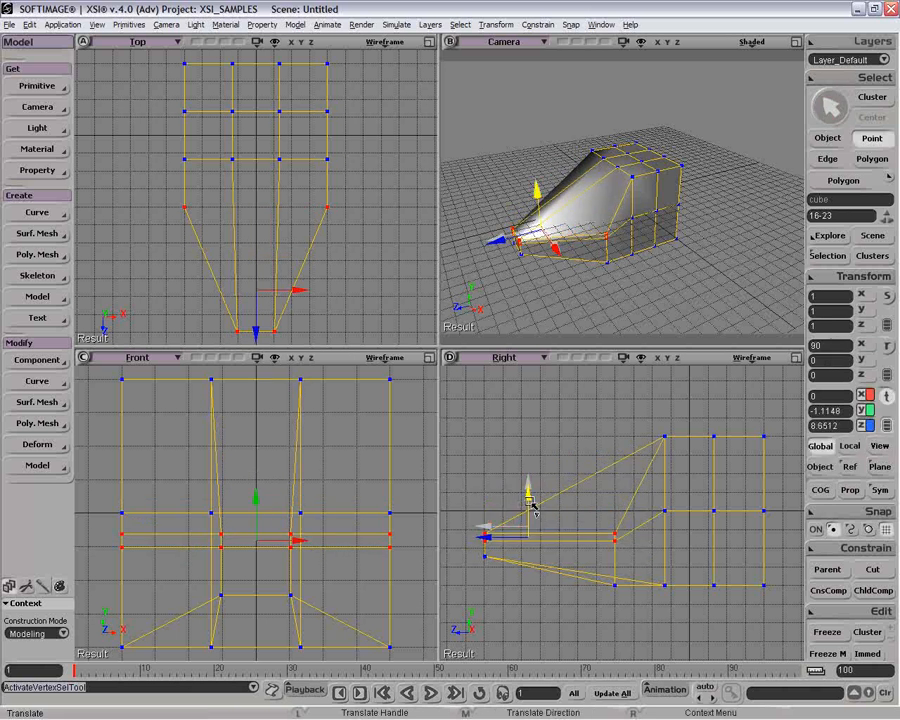
pyautogui.moveTo(532, 501); pyautogui.dragTo(531, 497)
pyautogui.press('space')
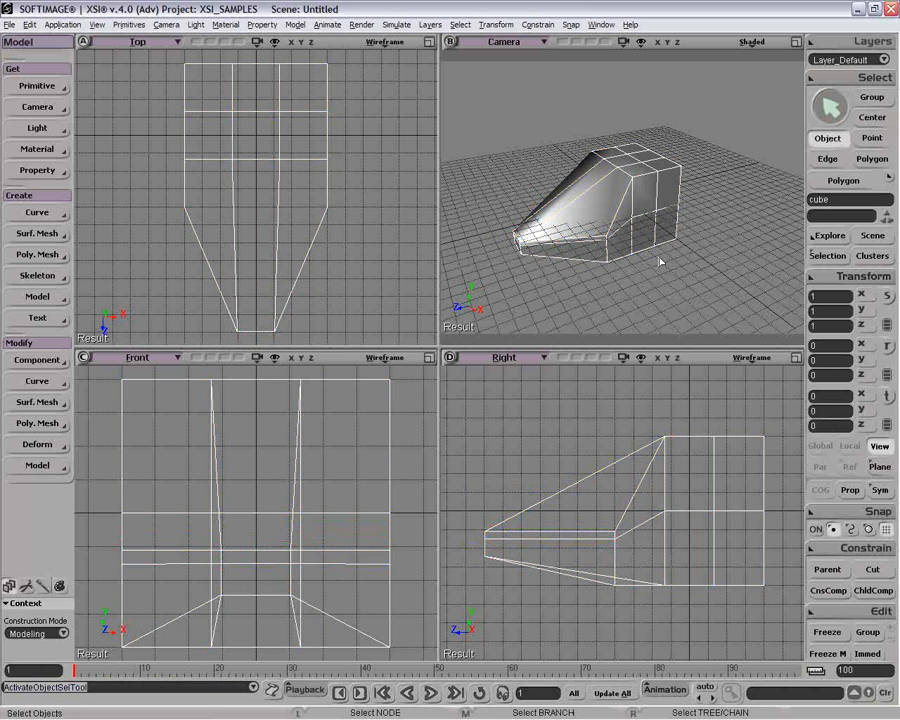
# Step: Add an edge across the upper slope, joining the midpoints of its two long central edges
pyautogui.press('t')
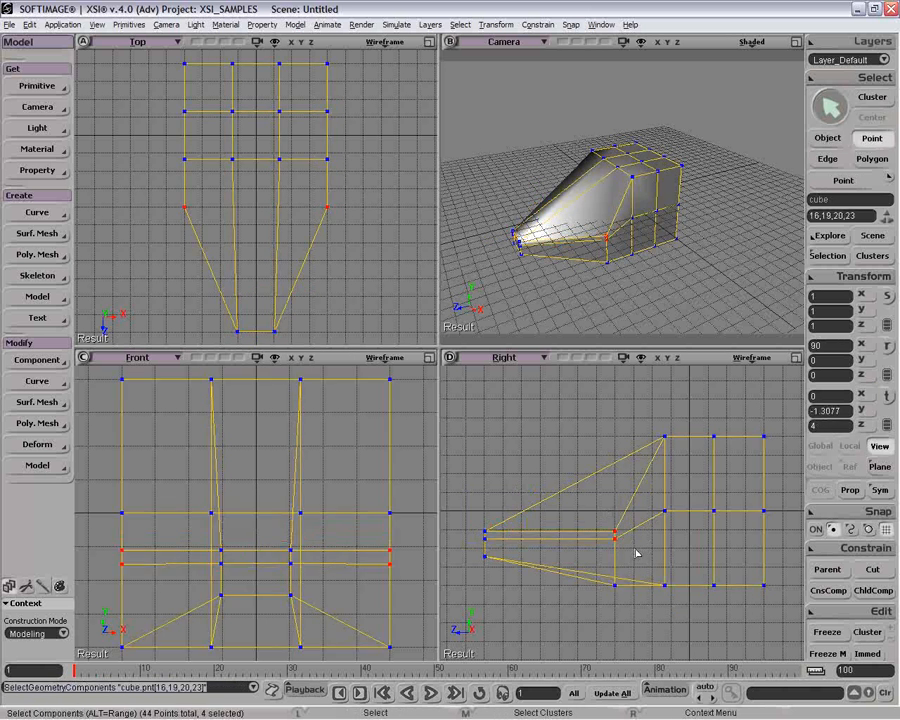
pyautogui.press('o')
pyautogui.moveTo(556, 215); pyautogui.dragTo(681, 173)
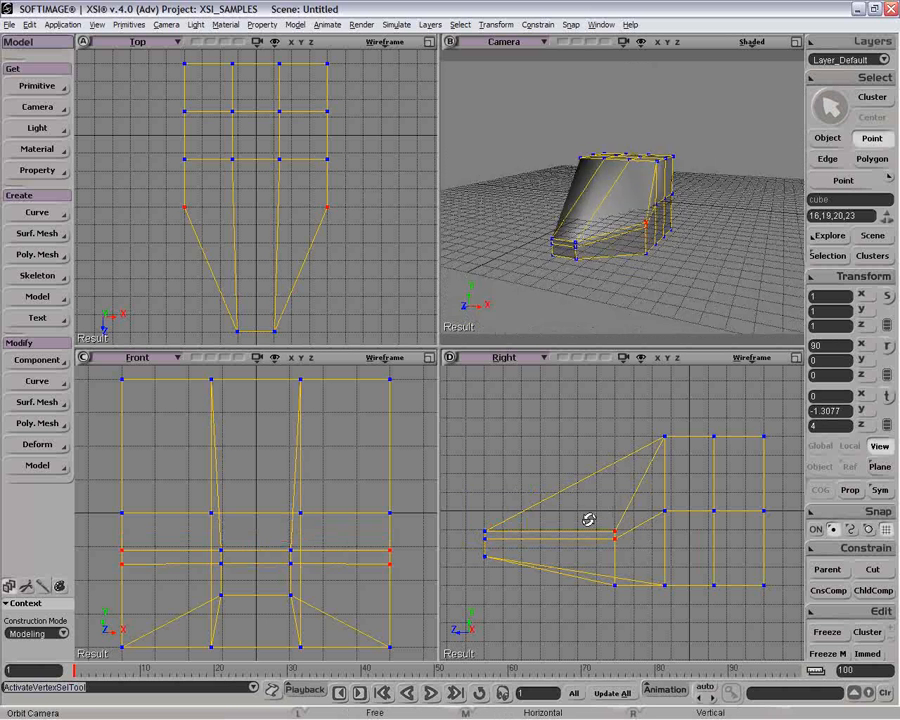
pyautogui.press('t')
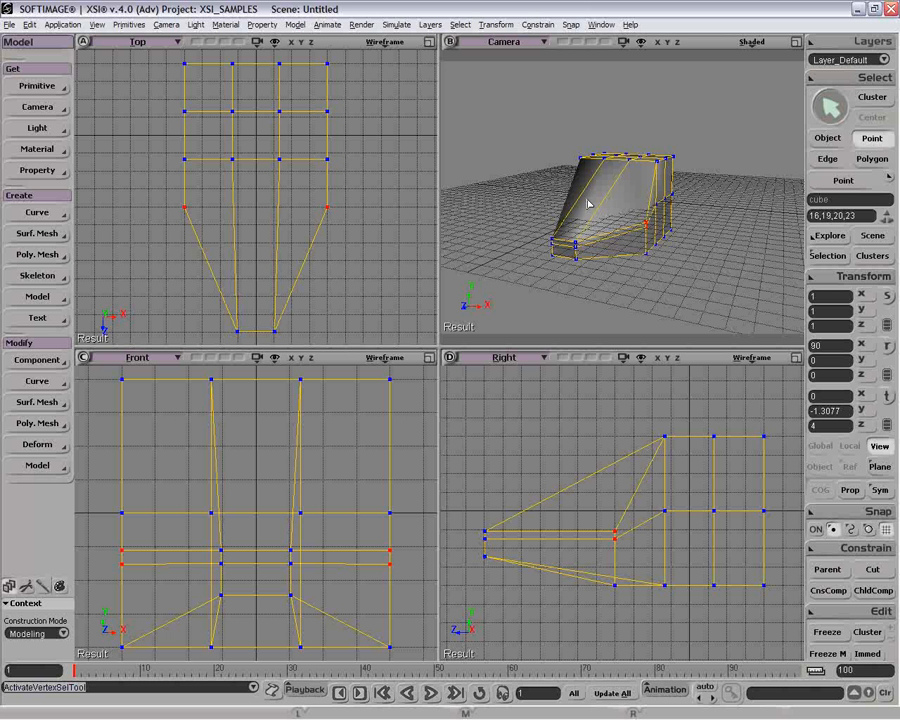
pyautogui.press('o')
pyautogui.moveTo(600, 186); pyautogui.dragTo(628, 249)
pyautogui.press('p')
pyautogui.press('\\')
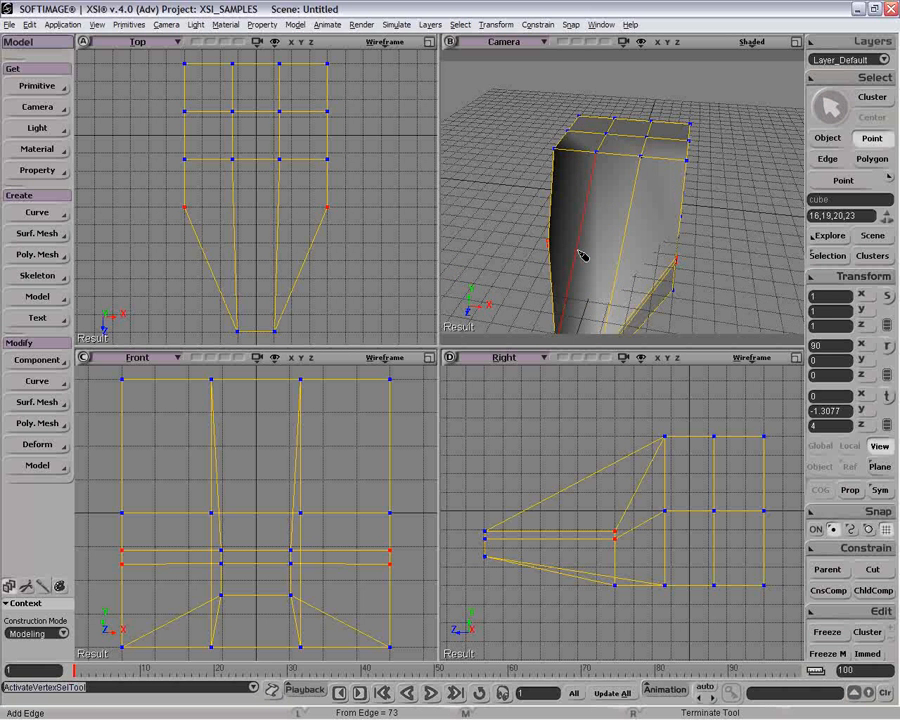
pyautogui.keyDown('ctrl'); pyautogui.click(584, 255); pyautogui.keyUp('ctrl')
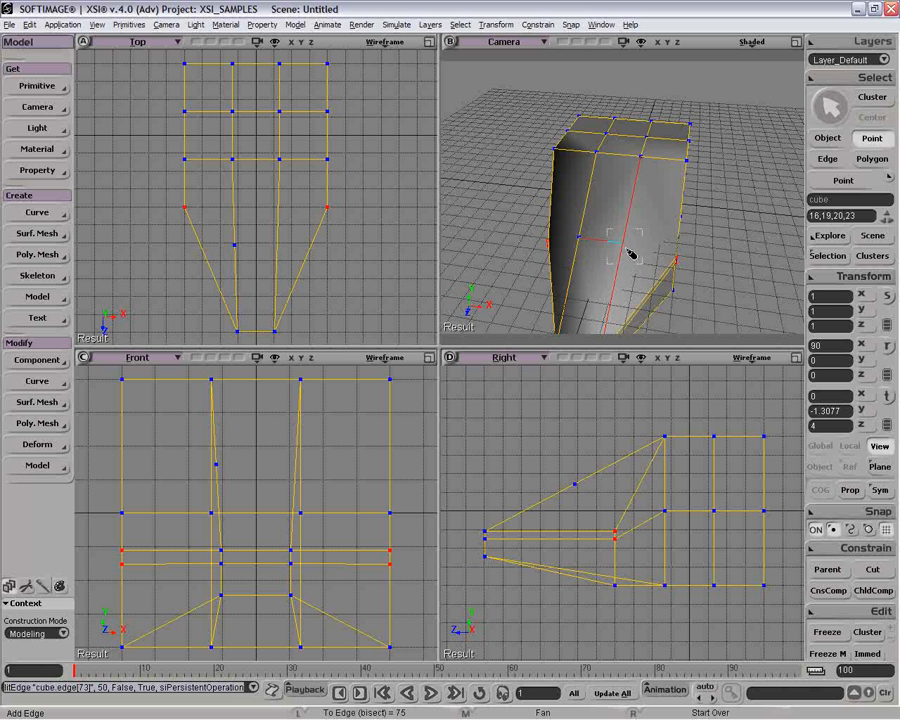
pyautogui.keyDown('ctrl'); pyautogui.click(630, 254); pyautogui.keyUp('ctrl')
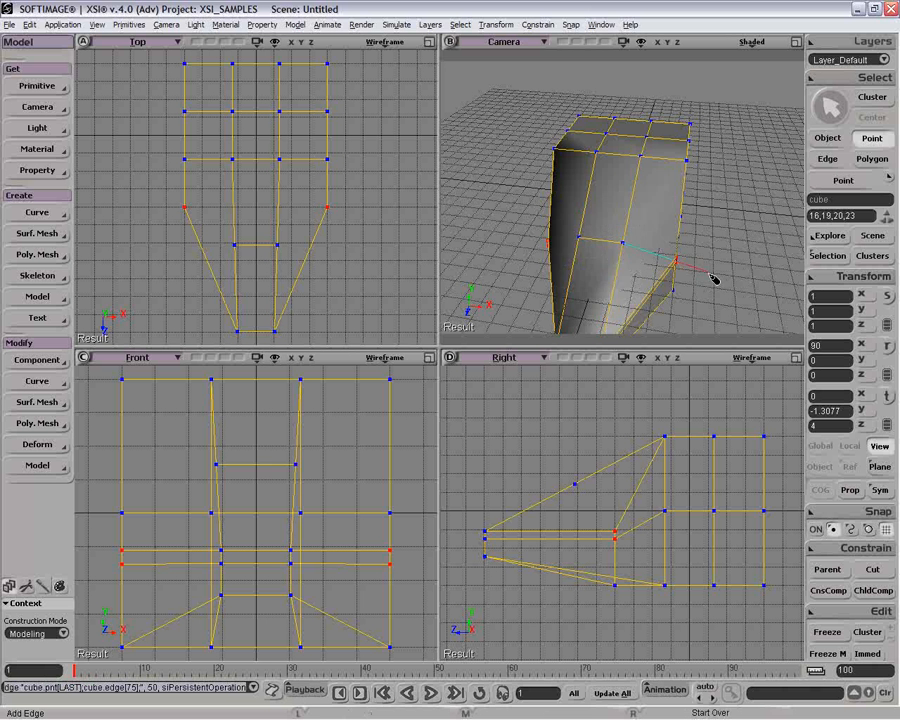
# Step: Extend the new edge from its +X end to the upper outer point on the model's +X side
pyautogui.press('o')
pyautogui.moveTo(722, 290); pyautogui.dragTo(703, 278)
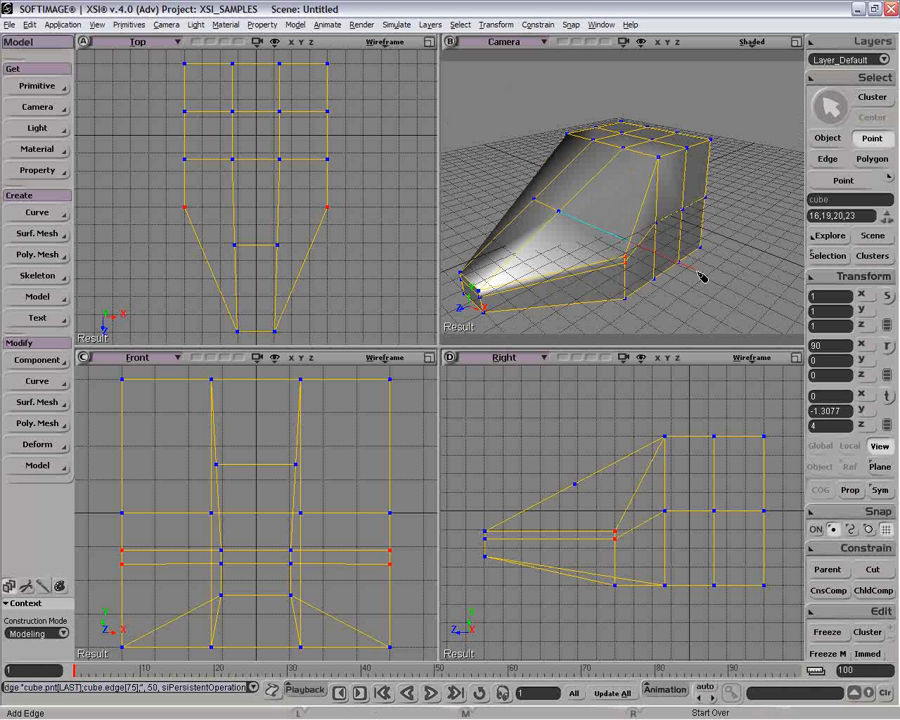
pyautogui.click(627, 258)
# Step: Add the matching edge from the other slope midpoint to the upper outer point on the -X side, undoing any stray interior point
pyautogui.press('o')
pyautogui.moveTo(728, 339); pyautogui.dragTo(765, 217)
pyautogui.click(658, 229)
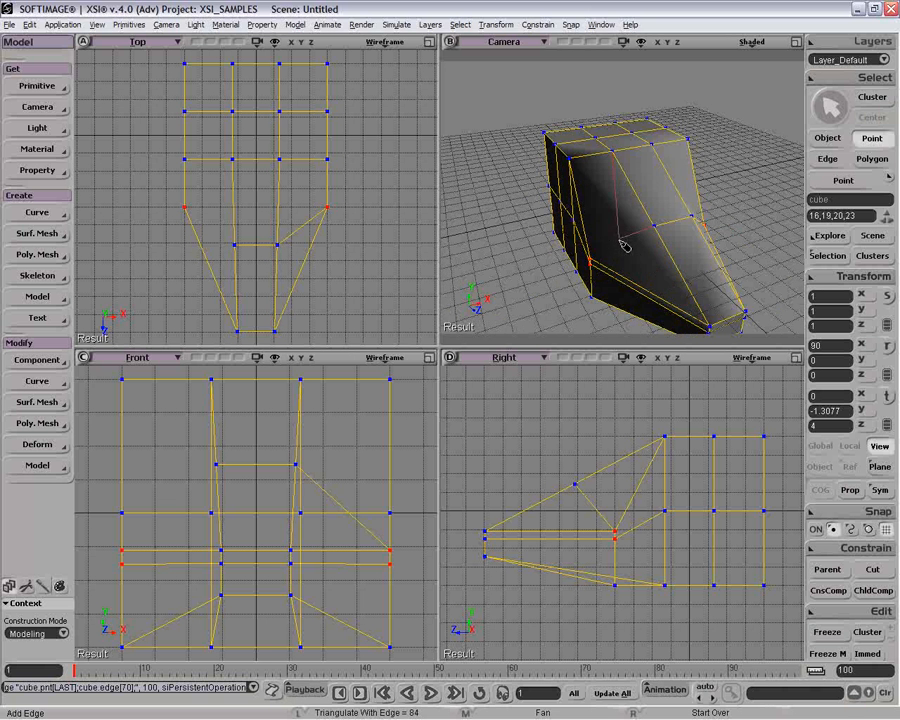
pyautogui.click(619, 242)
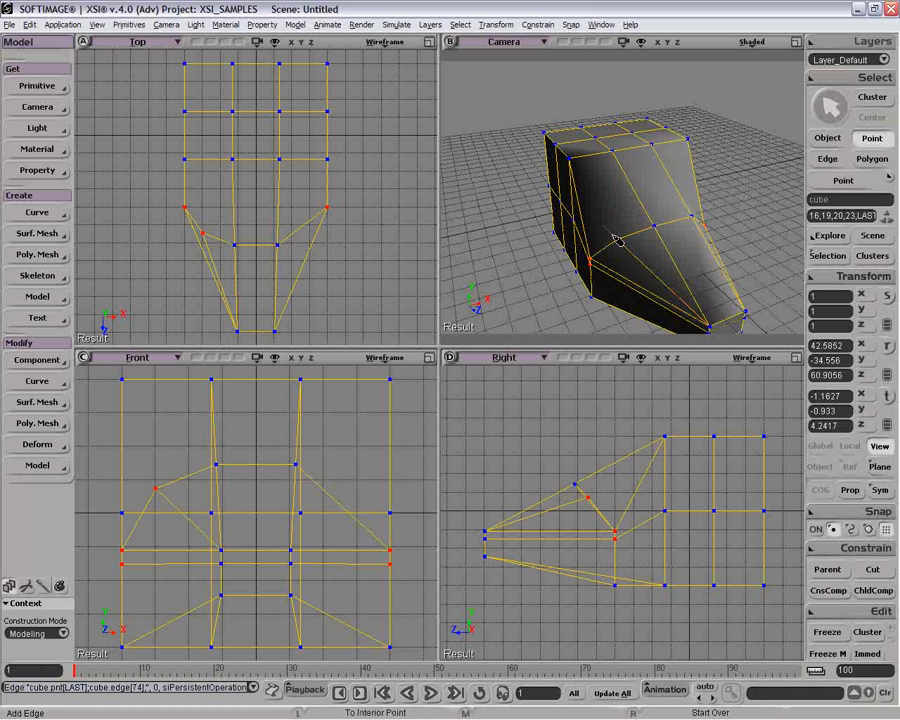
pyautogui.hotkey('ctrl', 'z')
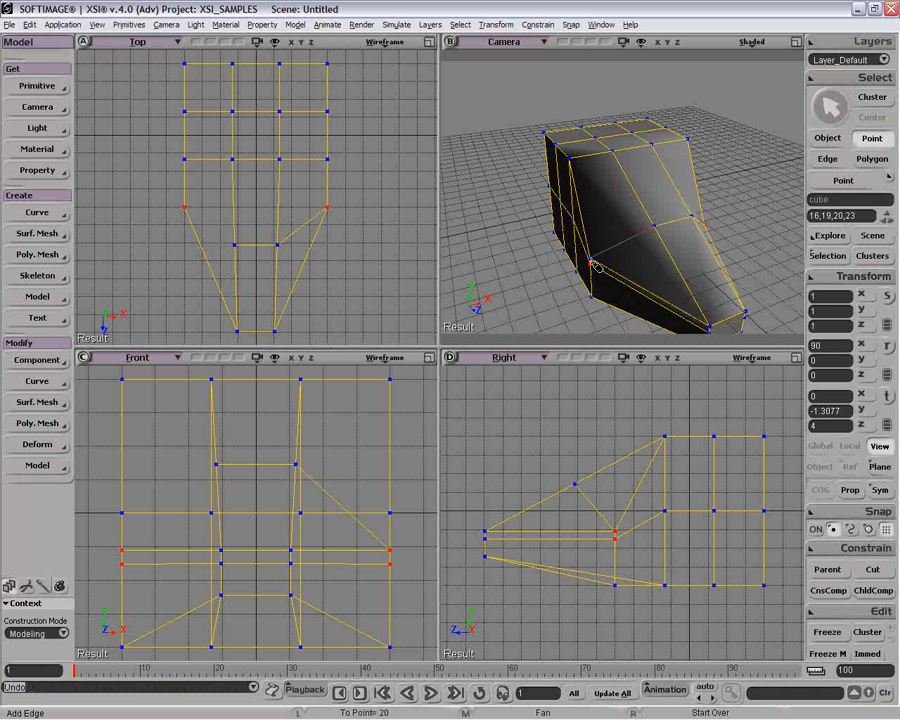
pyautogui.click(597, 266)
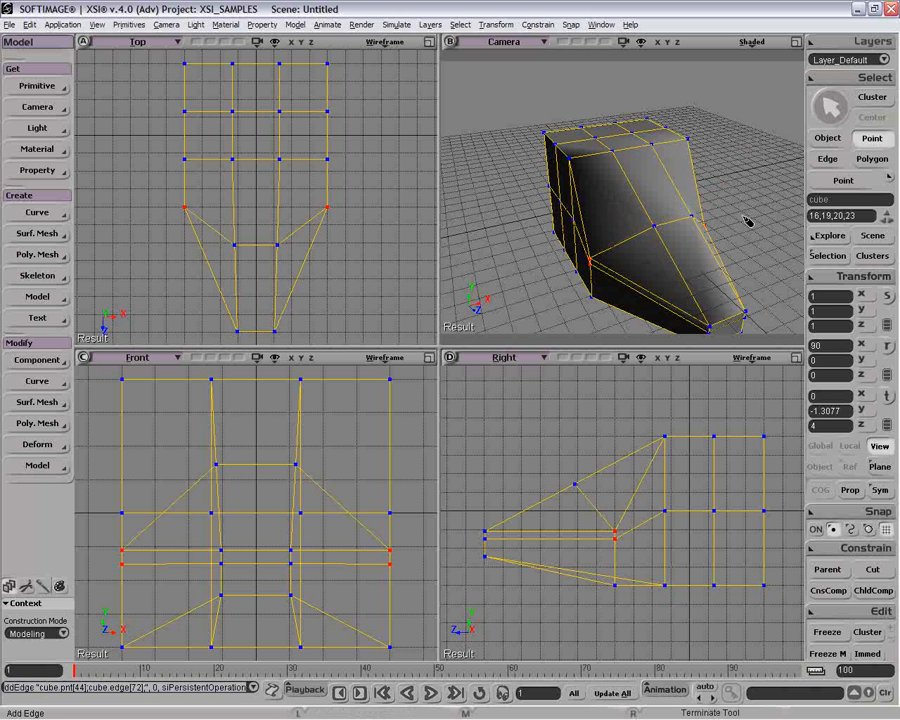
# Step: Add a connecting edge across the underside, joining the midpoints of its two long central edges
pyautogui.press('o')
pyautogui.moveTo(736, 236); pyautogui.dragTo(660, 183)
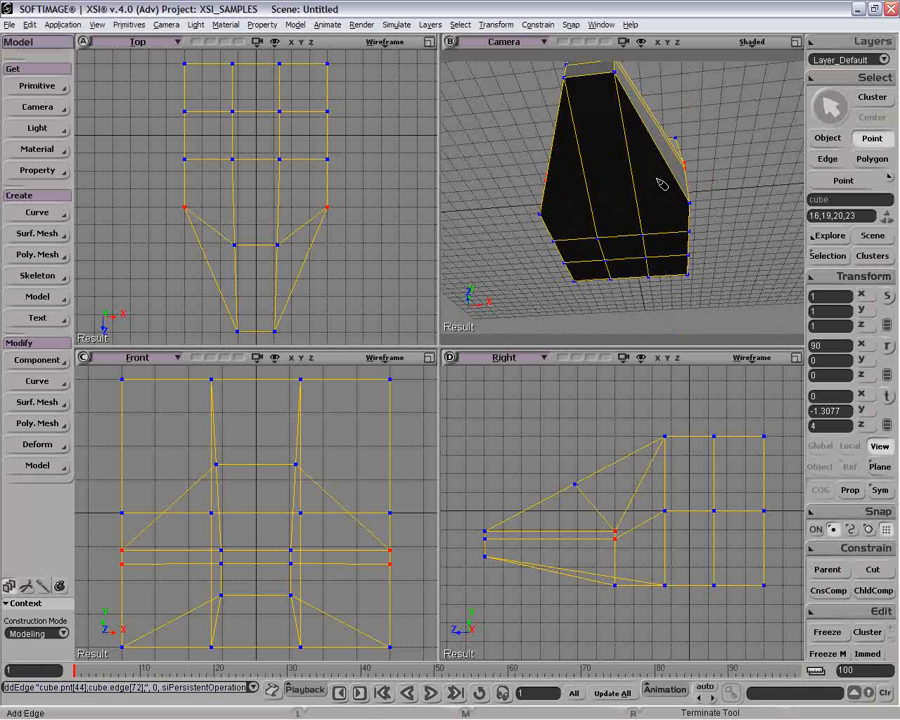
pyautogui.press('e')
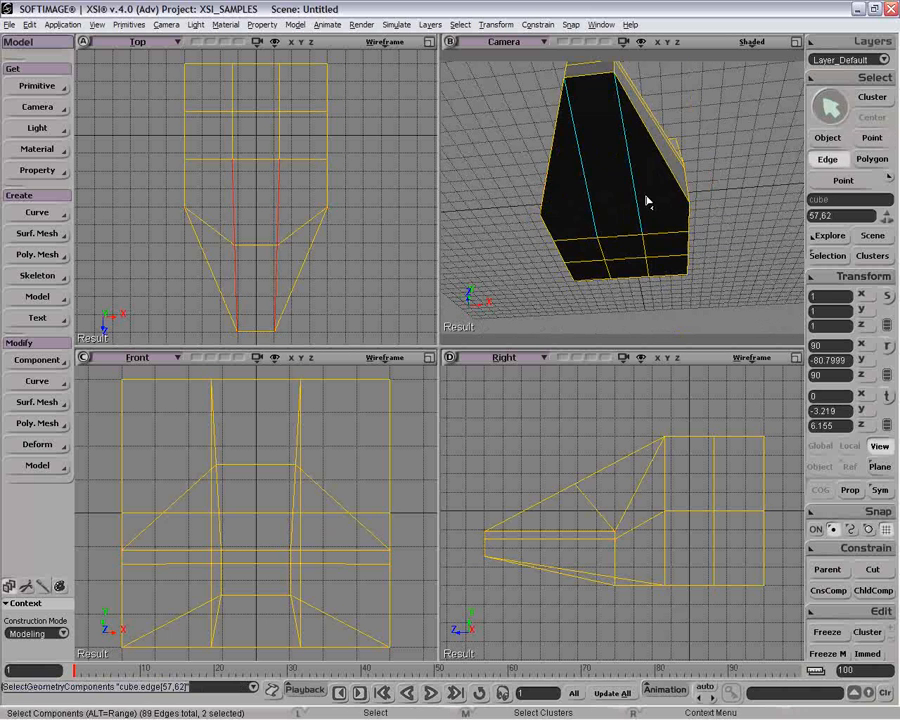
pyautogui.click(648, 203)
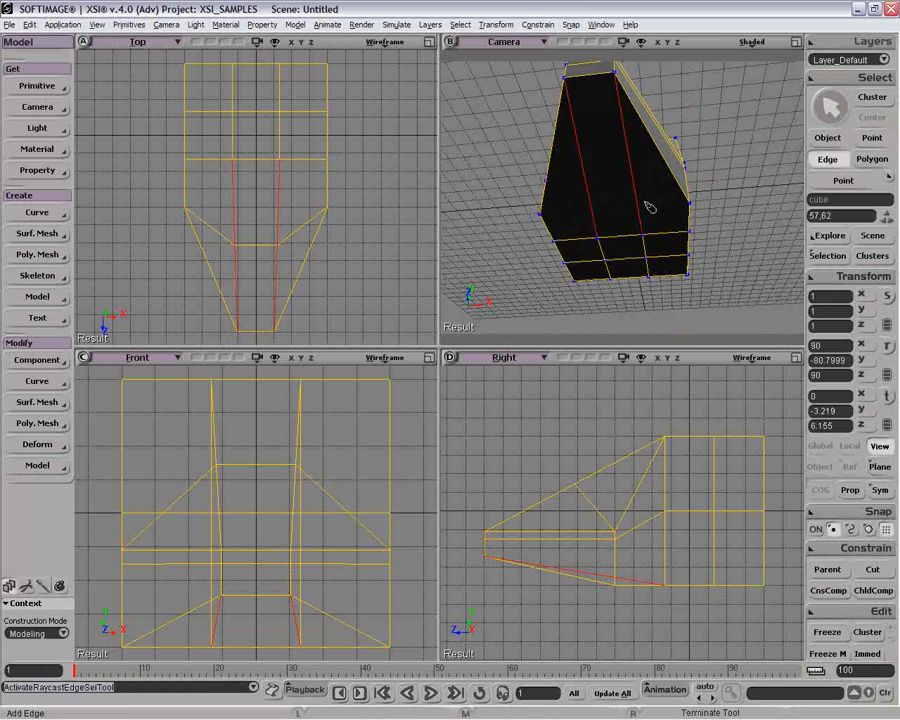
pyautogui.hotkey('ctrl', 'd')
# Step: Connect both ends of the new underside edge to the lower outer points on the +X and -X sides
pyautogui.click(641, 171)
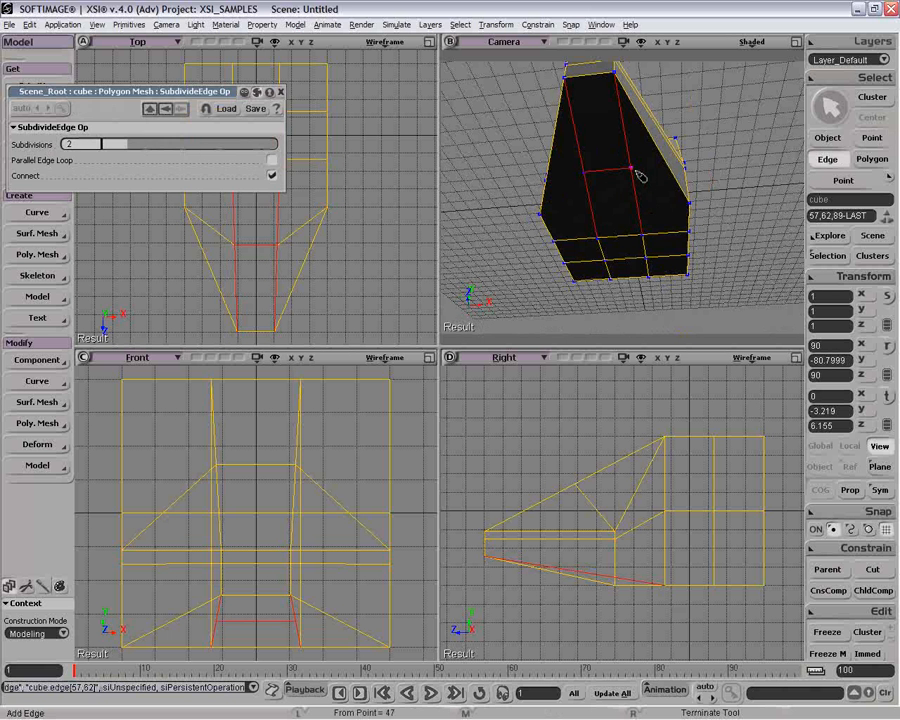
pyautogui.click(690, 203)
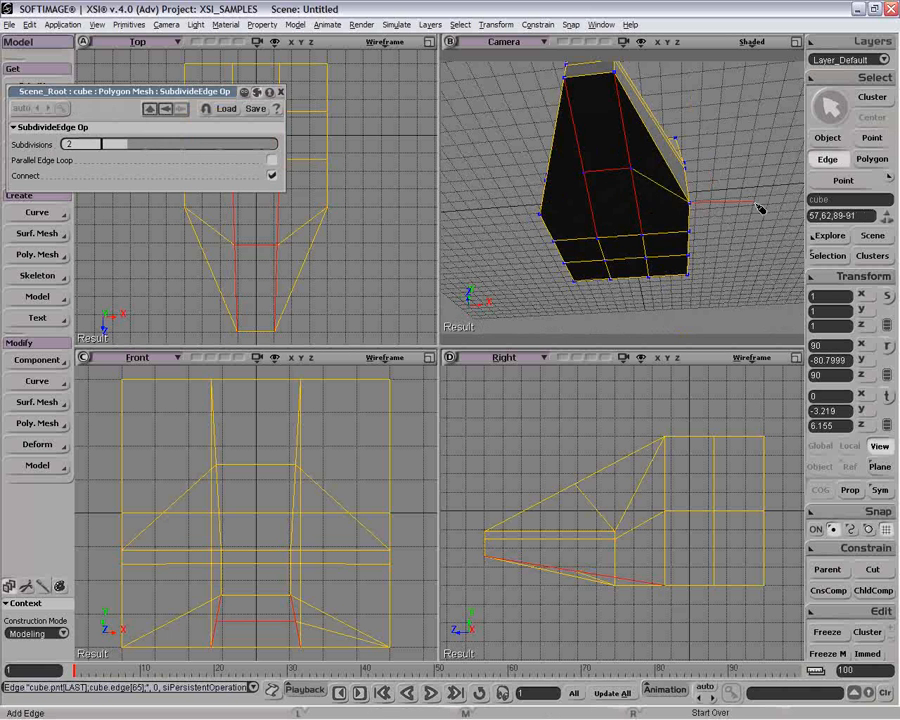
pyautogui.click(584, 172)
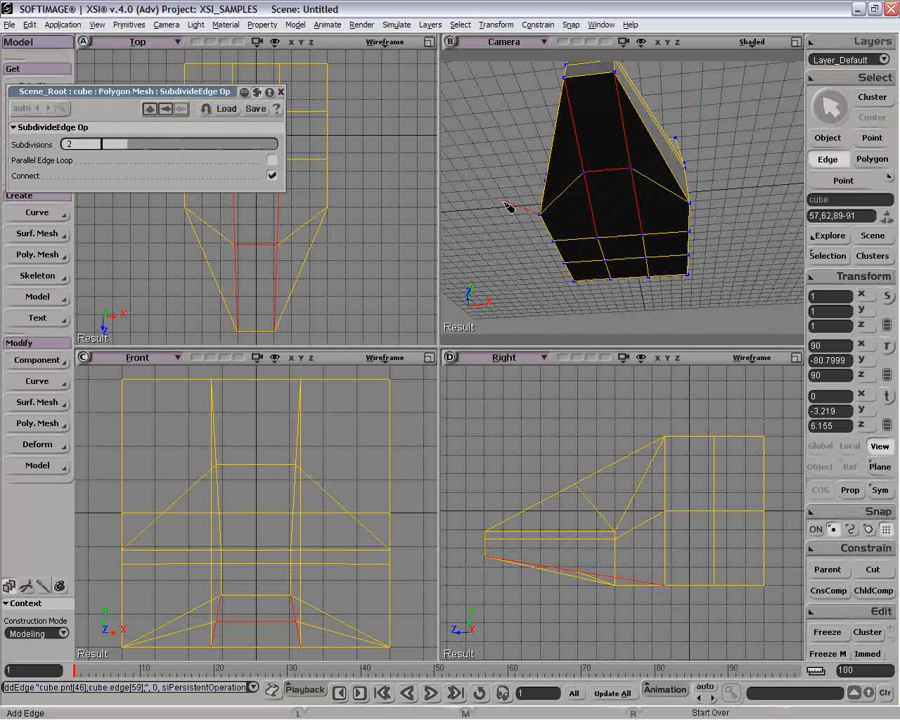
# Step: Move the new underside cross edge in local coordinates to about Y -3.99, Z 4.03, in line with the lower outer points
pyautogui.press('e')
pyautogui.click(603, 169)
pyautogui.press('\\')
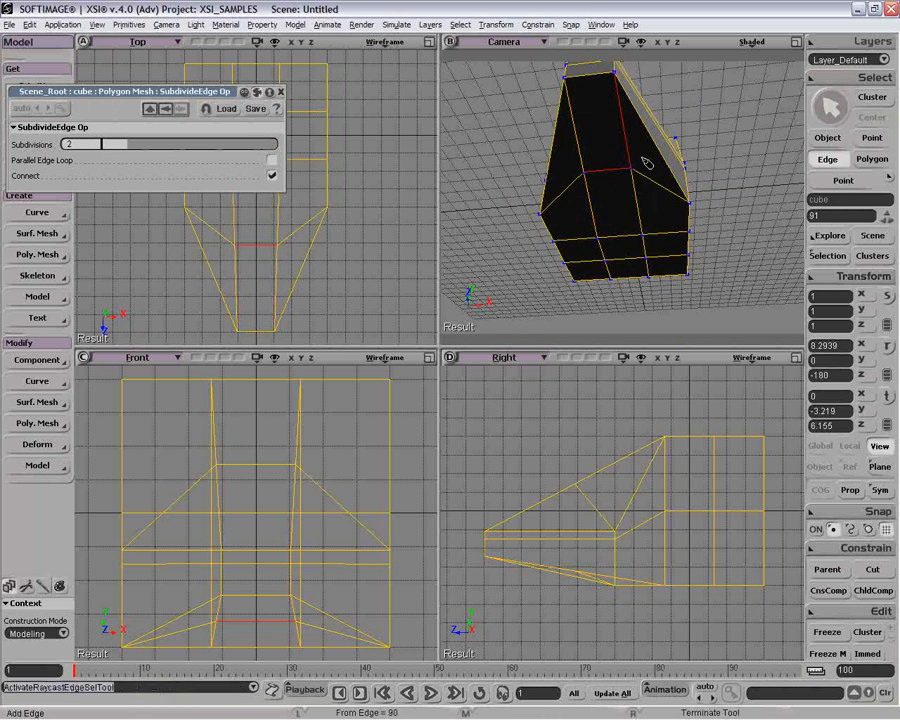
pyautogui.press('o')
pyautogui.moveTo(650, 181); pyautogui.dragTo(568, 313)
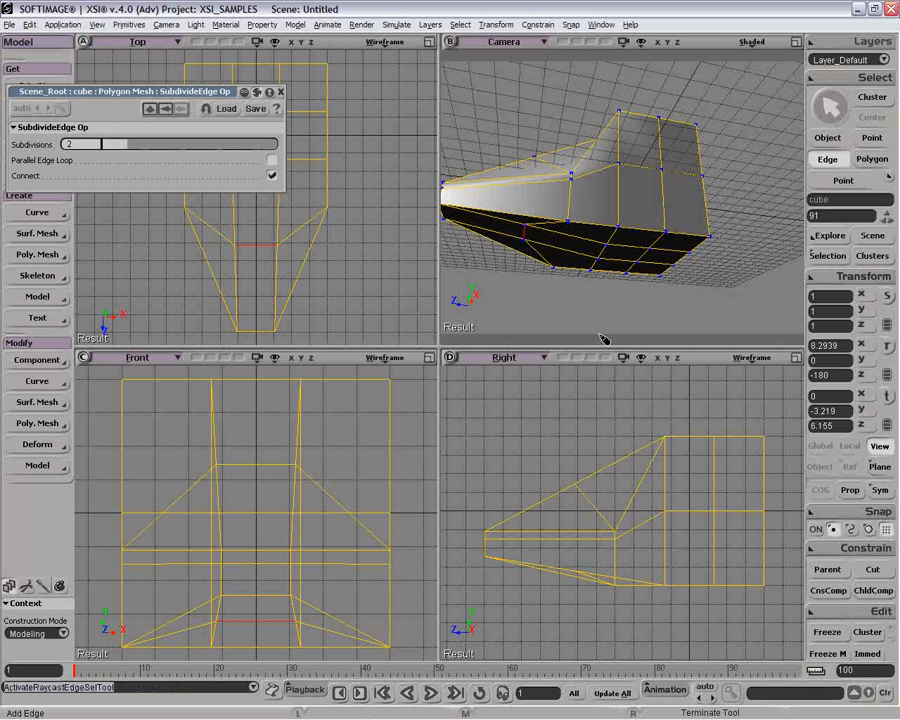
pyautogui.press('v')
pyautogui.rightClick(548, 244)
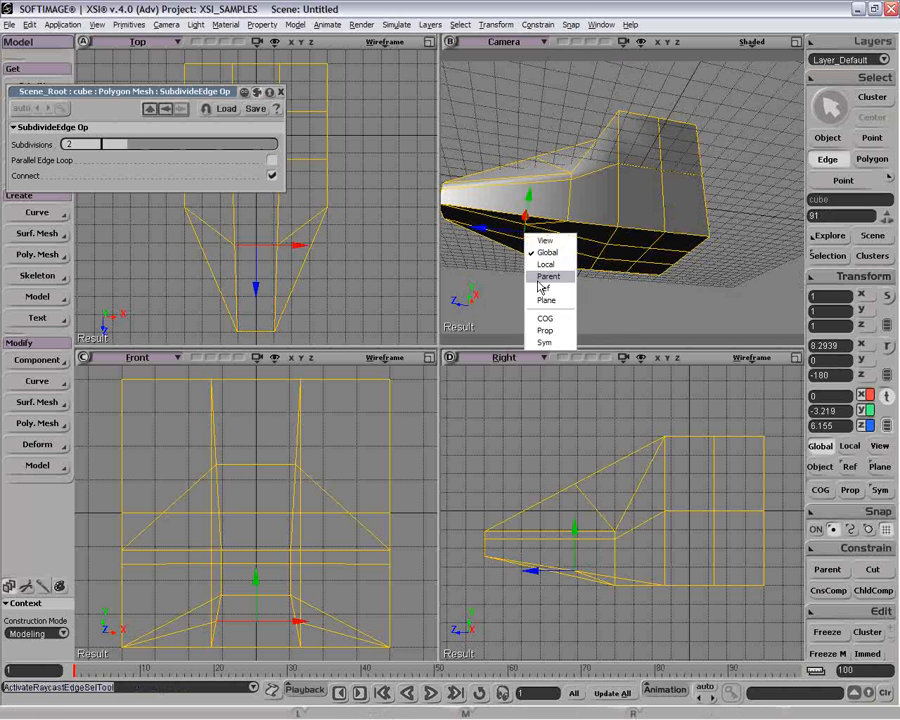
pyautogui.click(544, 262)
pyautogui.moveTo(493, 226); pyautogui.dragTo(526, 239)
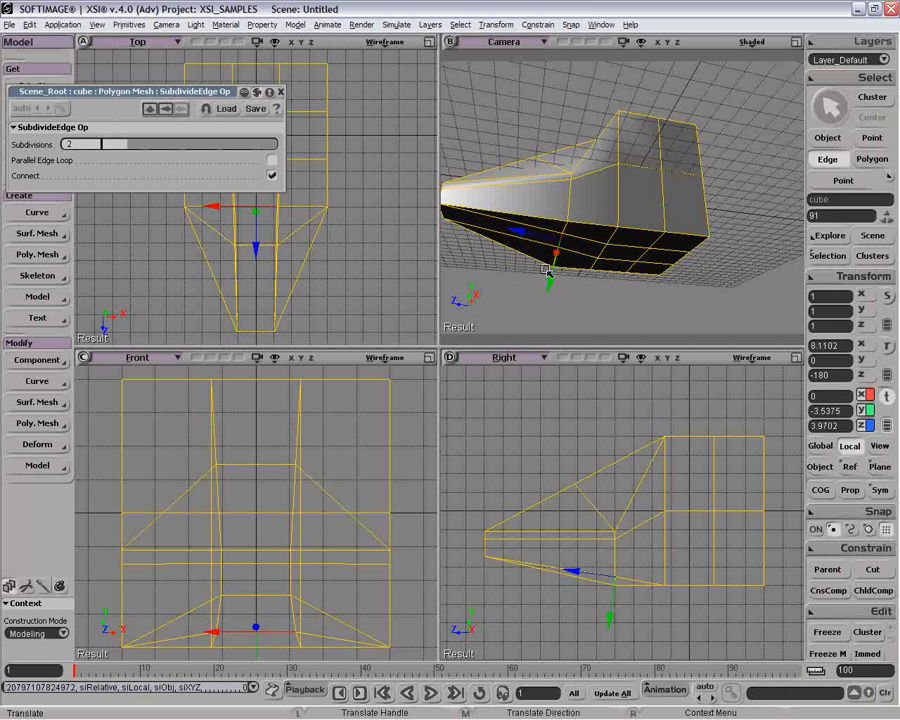
pyautogui.moveTo(610, 606); pyautogui.dragTo(608, 614)
# Step: Pull the upper slope's central cross edge outward in local coordinates to about Y 2.69, Z 6.95, and dismiss the edge subdivision properties
pyautogui.press('o')
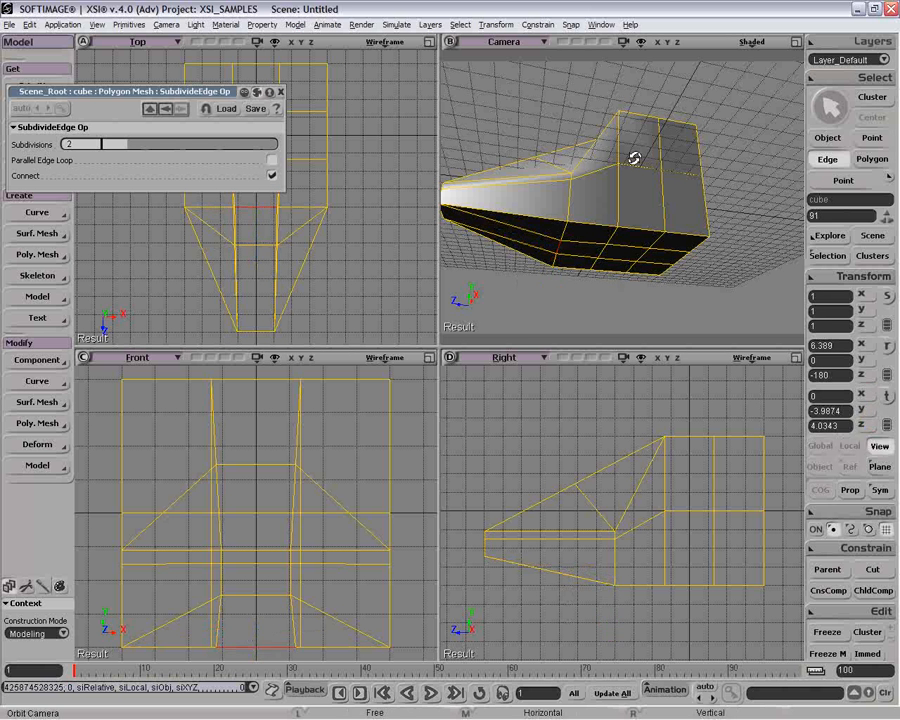
pyautogui.moveTo(635, 155); pyautogui.dragTo(588, 212)
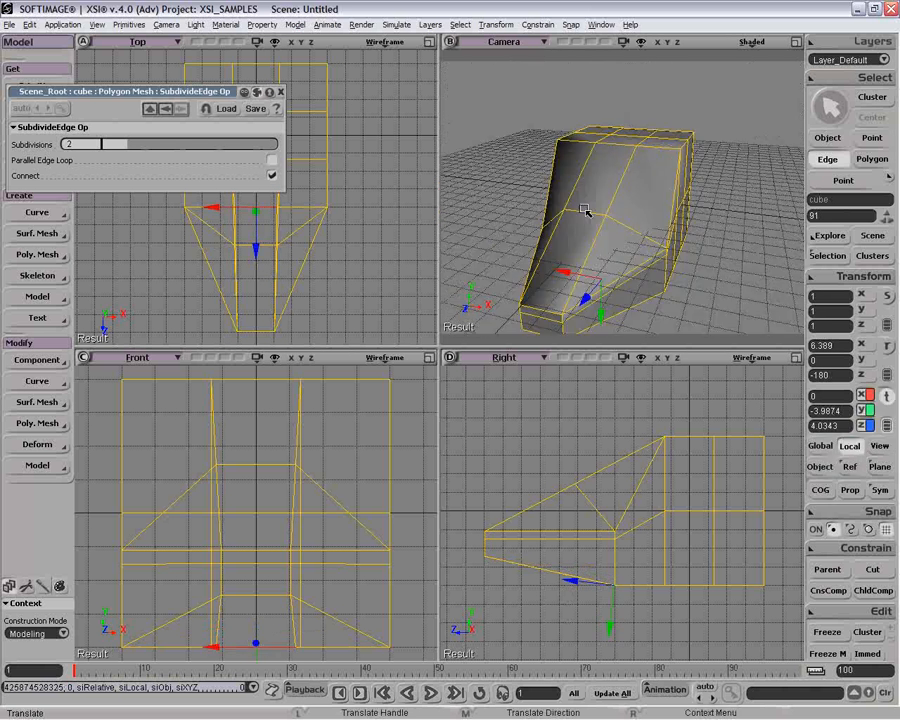
pyautogui.press('i')
pyautogui.click(581, 220)
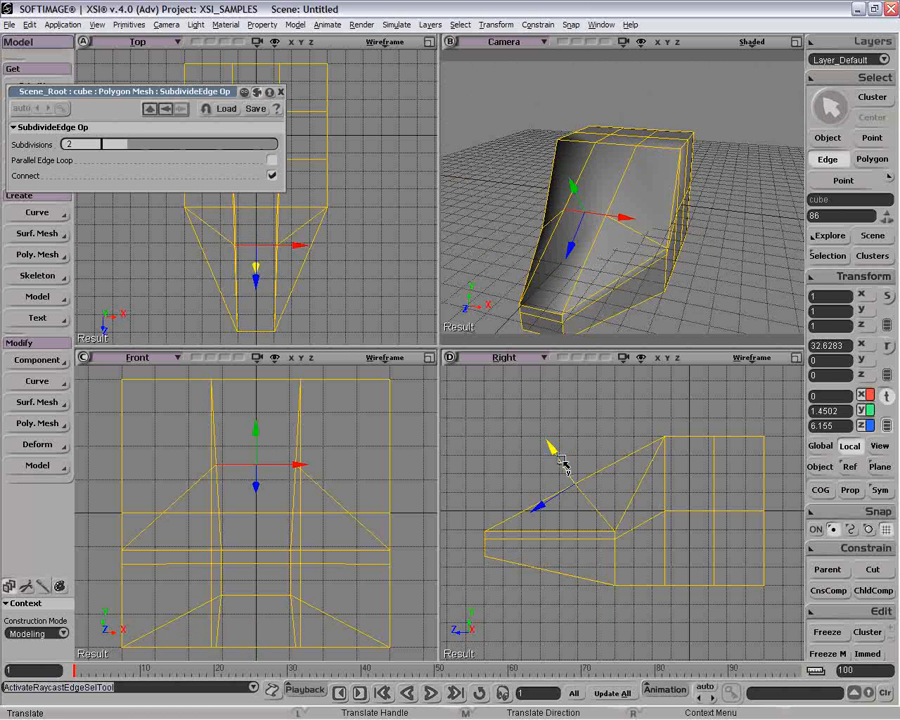
pyautogui.moveTo(565, 464); pyautogui.dragTo(552, 441)
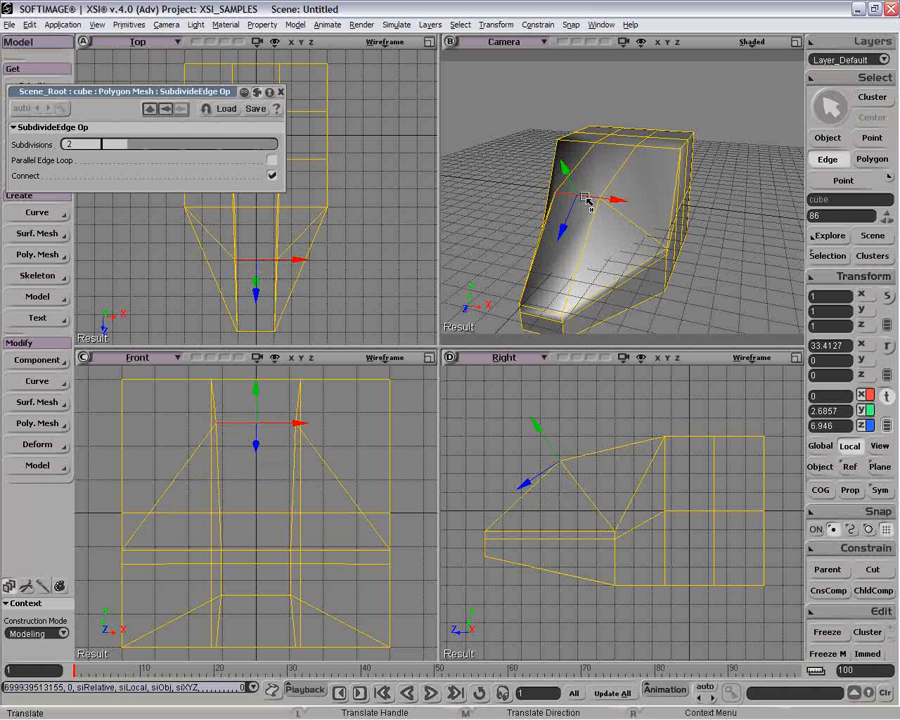
pyautogui.click(269, 92)
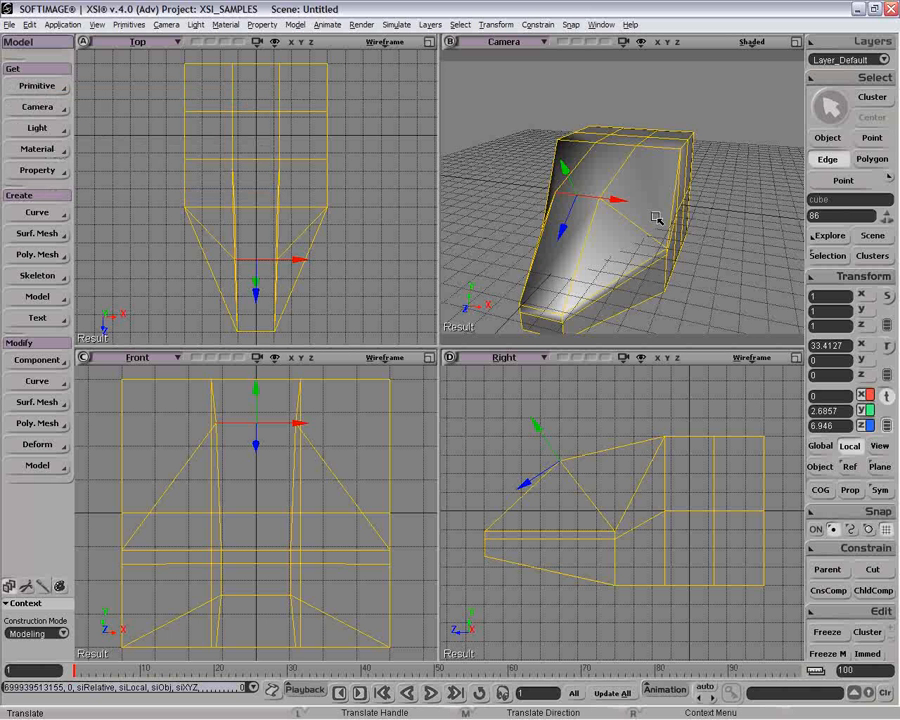
# Step: Lower the four upper lengthwise edges on both outer sides of the rear body to about Y 2.30 in global coordinates
pyautogui.press('o')
pyautogui.moveTo(659, 221); pyautogui.dragTo(623, 249)
pyautogui.press('v')
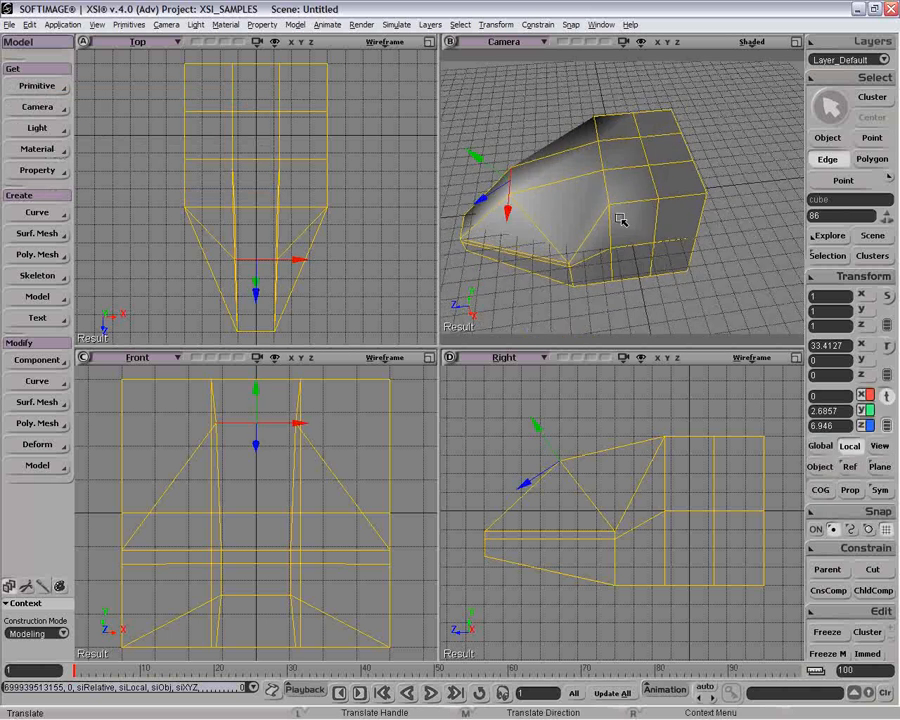
pyautogui.press('i')
pyautogui.click(641, 216)
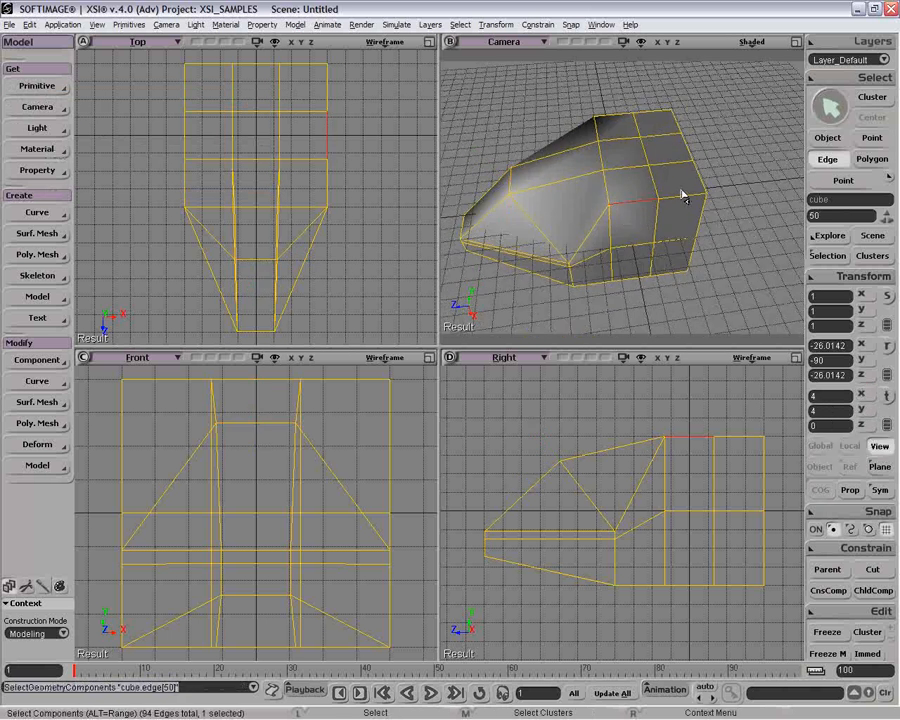
pyautogui.keyDown('shift'); pyautogui.click(682, 214); pyautogui.keyUp('shift')
pyautogui.keyDown('shift'); pyautogui.click(620, 120); pyautogui.keyUp('shift')
pyautogui.press('v')
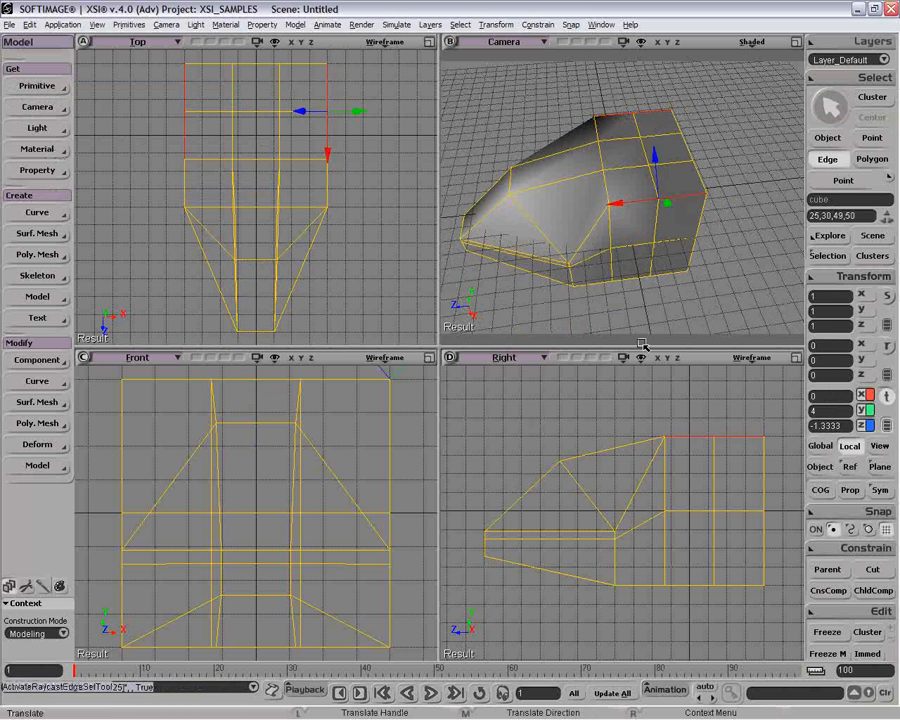
pyautogui.click(824, 446)
pyautogui.moveTo(647, 121); pyautogui.dragTo(652, 150)
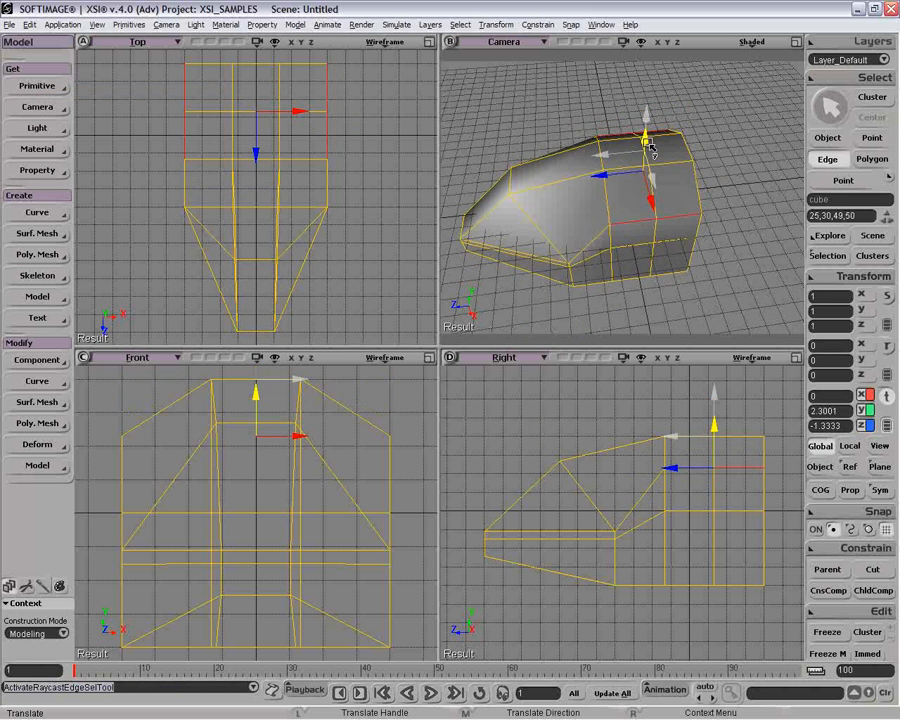
# Step: Lower the three central polygons on the rear body's underside to about Y -4.28
pyautogui.press('o')
pyautogui.moveTo(639, 221); pyautogui.dragTo(614, 89)
pyautogui.press('u')
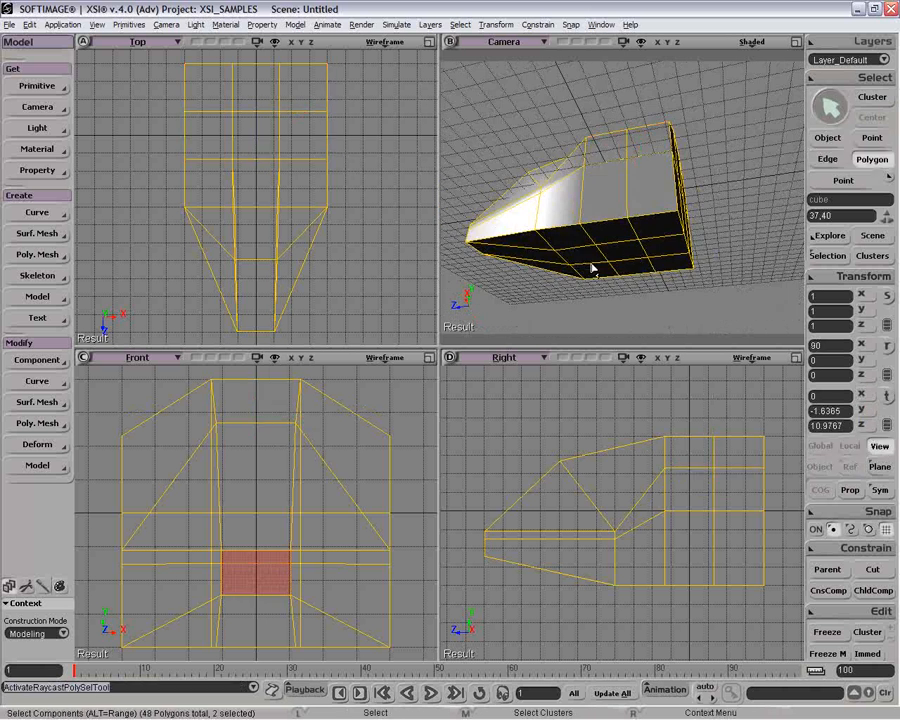
pyautogui.click(593, 262)
pyautogui.moveTo(625, 223); pyautogui.dragTo(615, 297)
pyautogui.press('o')
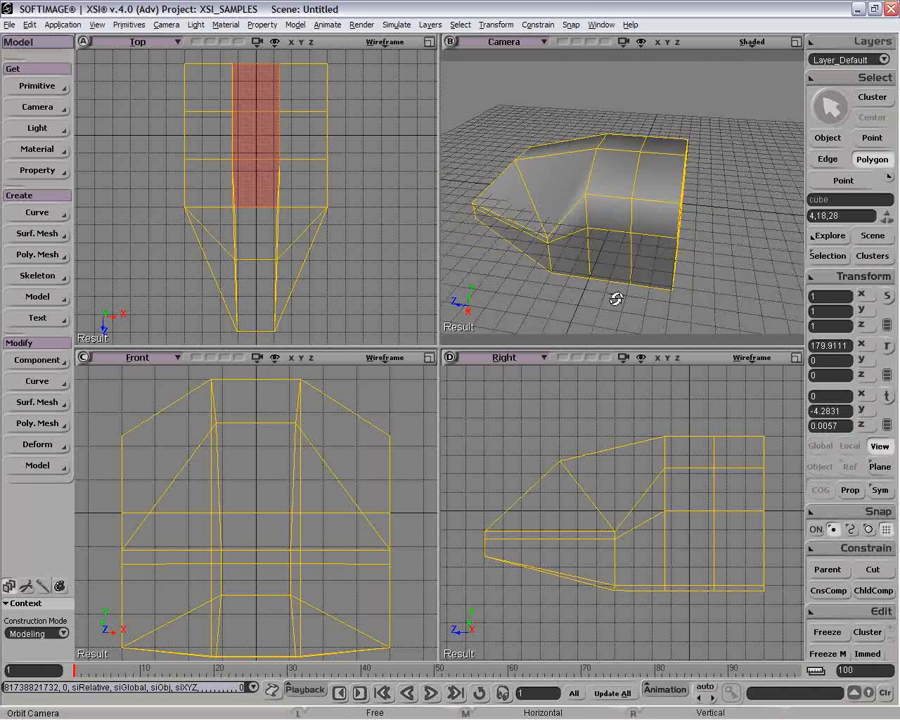
pyautogui.press('v')
# Step: Select all six polygons on the model's flat rear end
pyautogui.press('o')
pyautogui.moveTo(635, 245); pyautogui.dragTo(588, 161)
pyautogui.press('y')
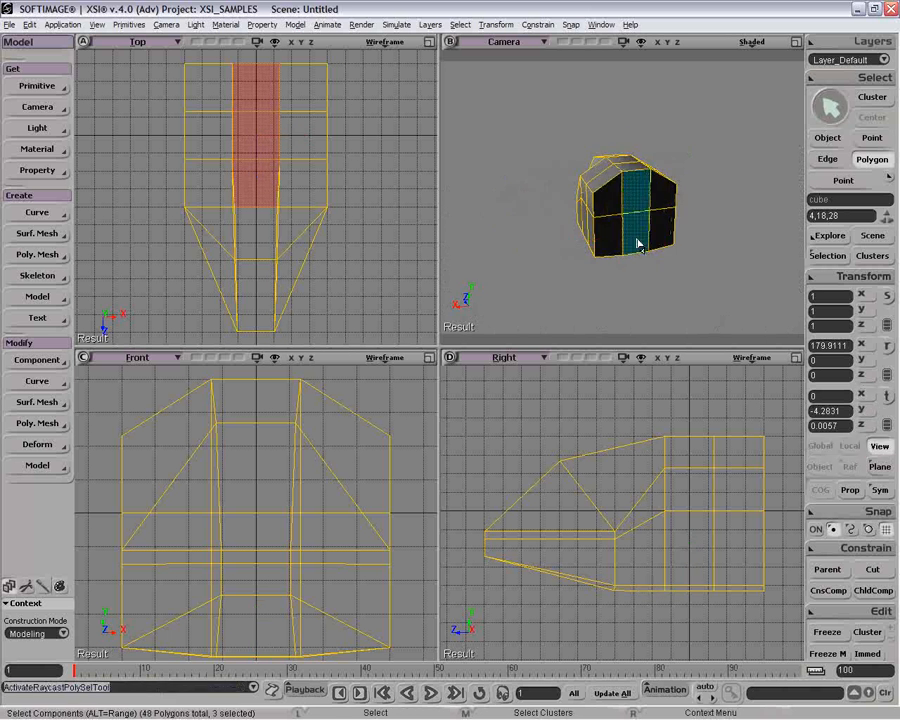
pyautogui.click(637, 245)
pyautogui.press('v')
pyautogui.press('o')
pyautogui.moveTo(637, 245)
pyautogui.mouseDown()
pyautogui.moveTo(609, 290)
pyautogui.moveTo(647, 249)
pyautogui.moveTo(646, 233)
pyautogui.moveTo(572, 207)
pyautogui.moveTo(622, 207)
pyautogui.moveTo(628, 232)
pyautogui.moveTo(651, 235)
pyautogui.moveTo(629, 173)
pyautogui.moveTo(671, 215)
pyautogui.mouseUp()
pyautogui.press('o')
pyautogui.press('y')
pyautogui.press('p')
pyautogui.press('o')
pyautogui.press('space')
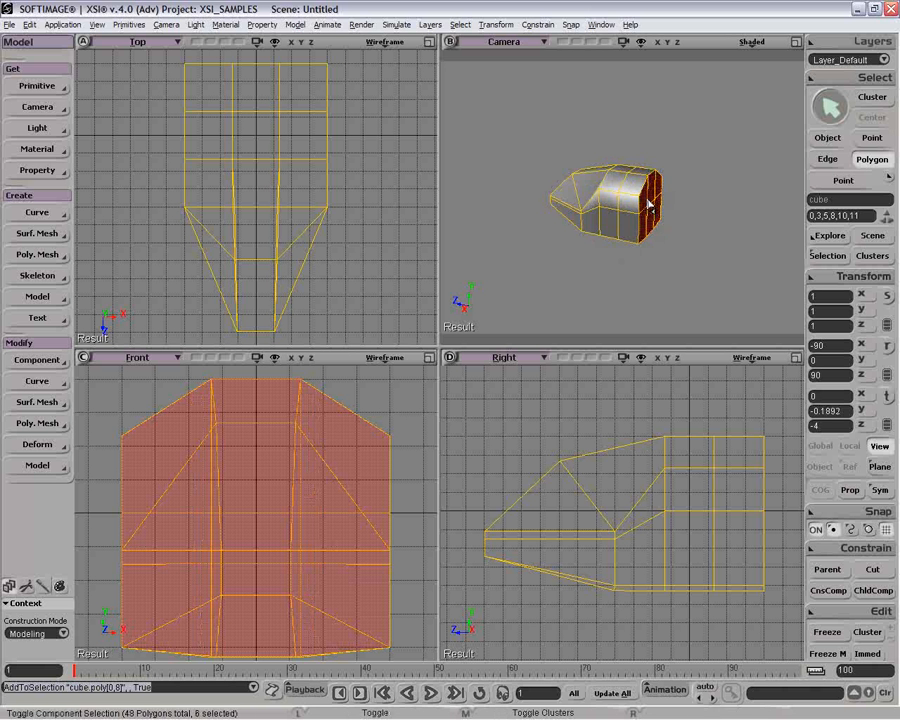
# Step: Try extruding the six rear polygons back to about Z -7.81, and undo the extension
pyautogui.hotkey('ctrl', 'd')
pyautogui.press('v')
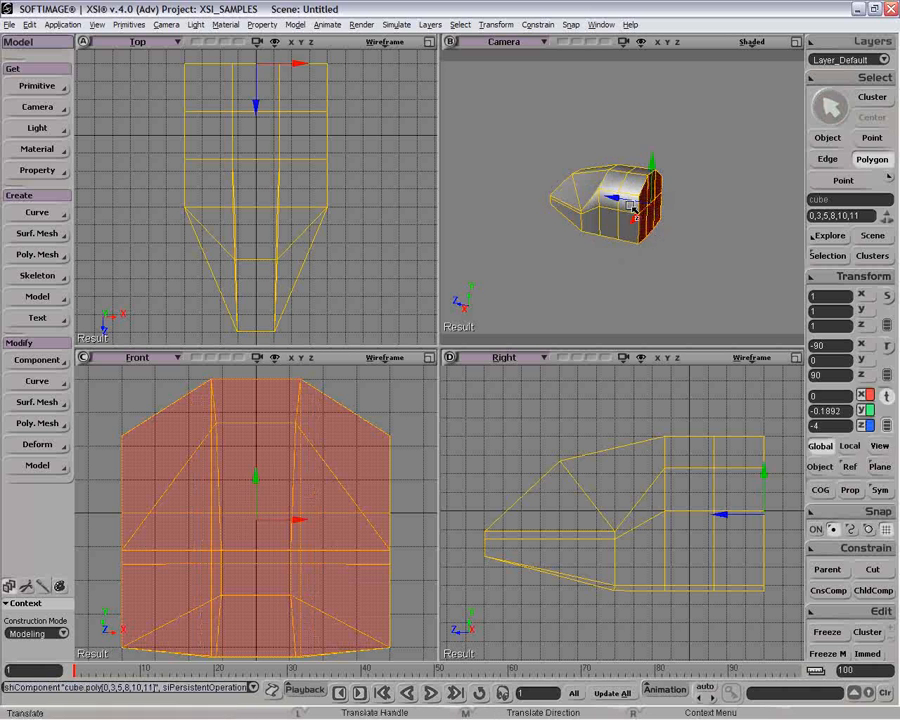
pyautogui.moveTo(640, 208); pyautogui.dragTo(620, 207)
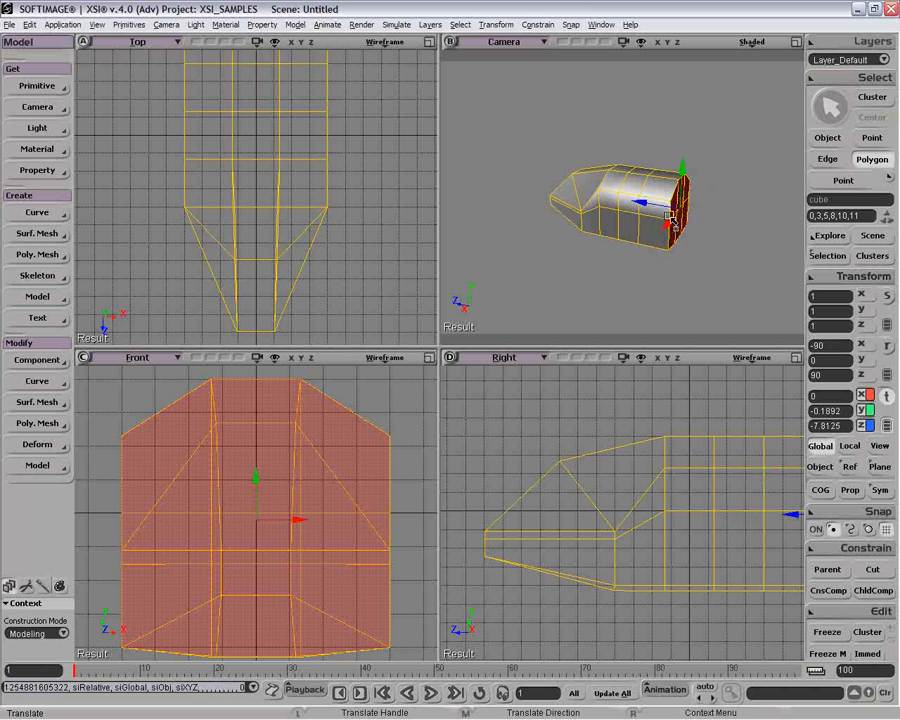
pyautogui.hotkey('ctrl', 'z')
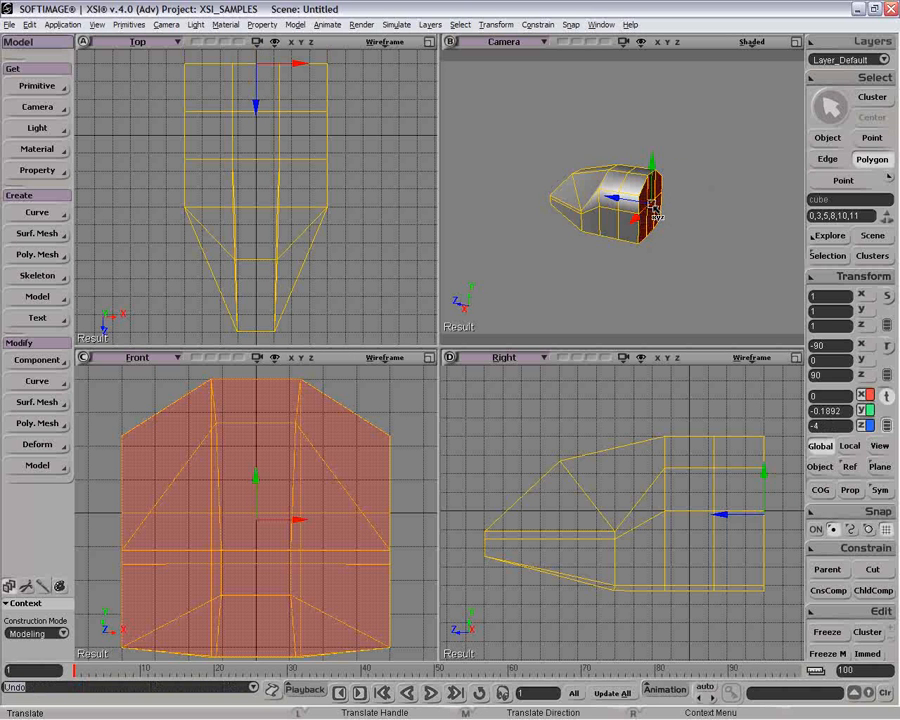
# Step: Duplicate the six rear polygons with Duplicate Polygons and extend the rear end backward along Z
pyautogui.rightClick(652, 205)
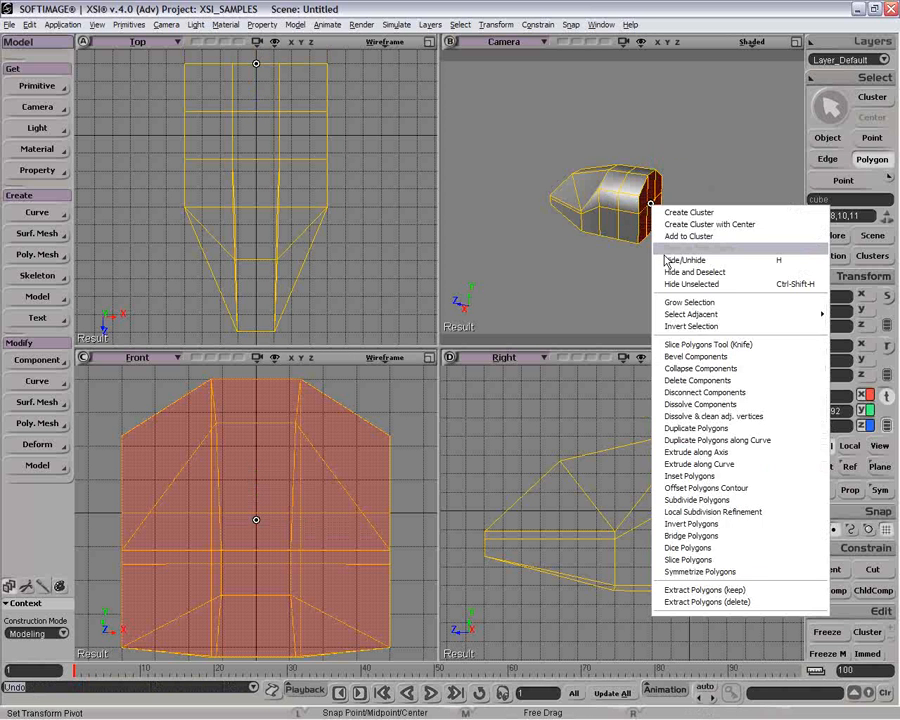
pyautogui.click(727, 428)
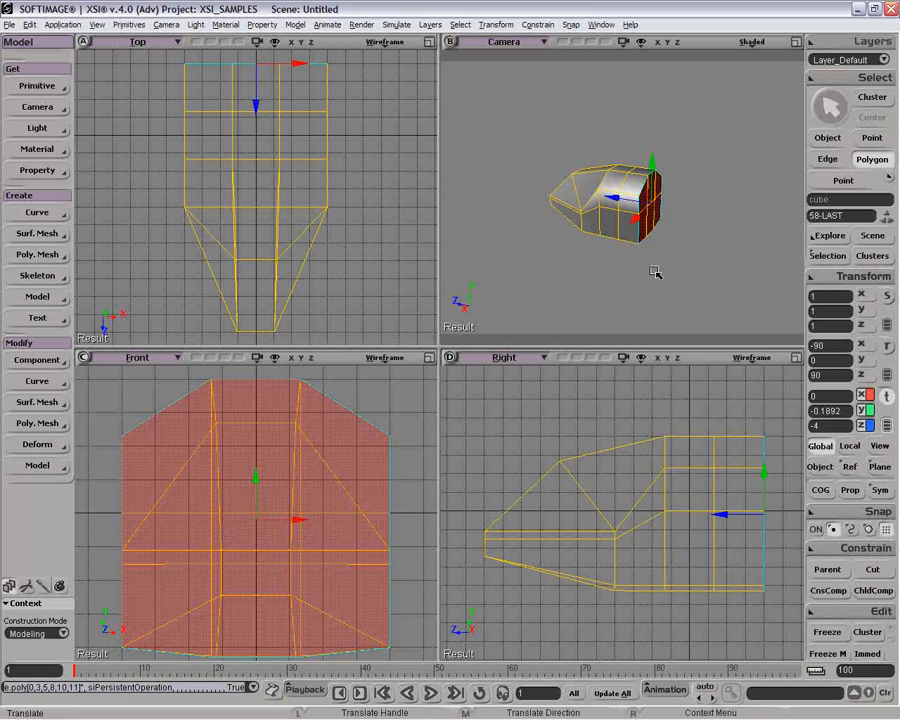
pyautogui.moveTo(652, 205)
pyautogui.mouseDown()
pyautogui.moveTo(686, 204)
pyautogui.moveTo(646, 190)
pyautogui.mouseUp()
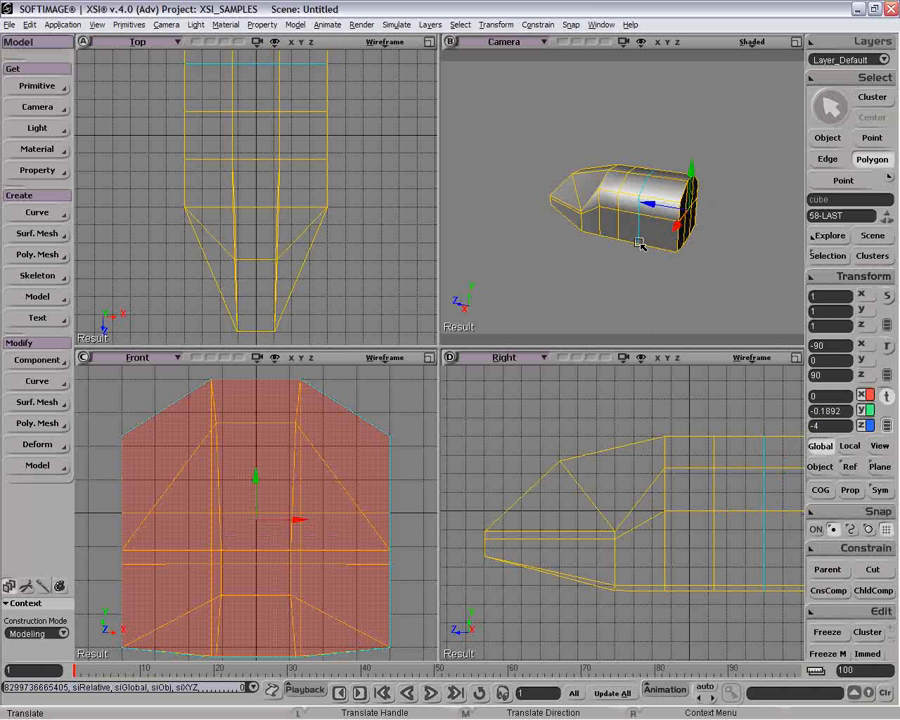
# Step: Move the lower +X boundary edge of the leftover inner polygons back to about Z -14.79
pyautogui.press('space')
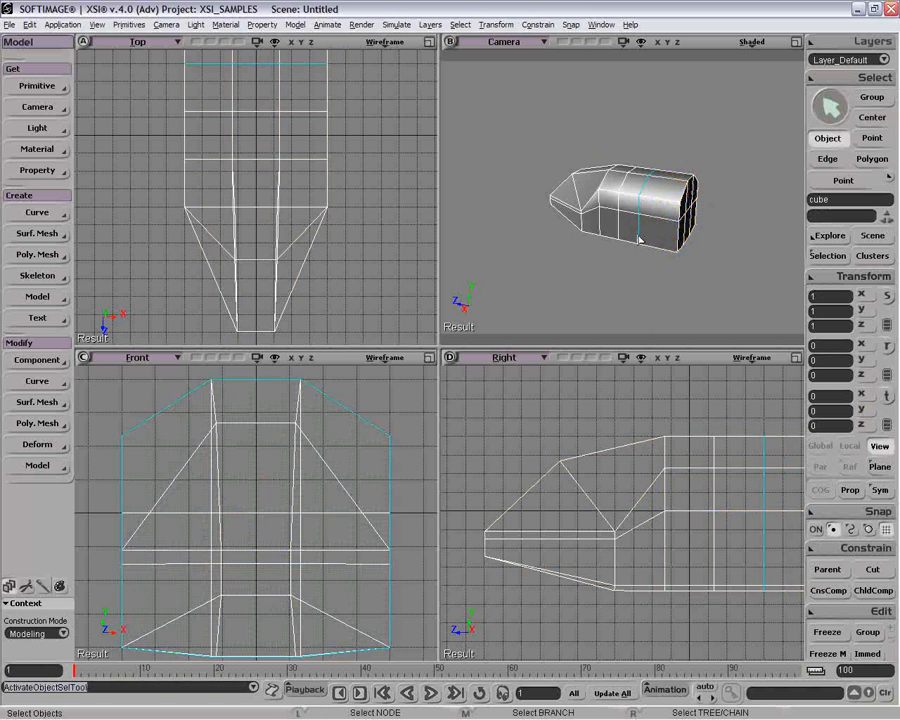
pyautogui.press('e')
pyautogui.click(639, 236)
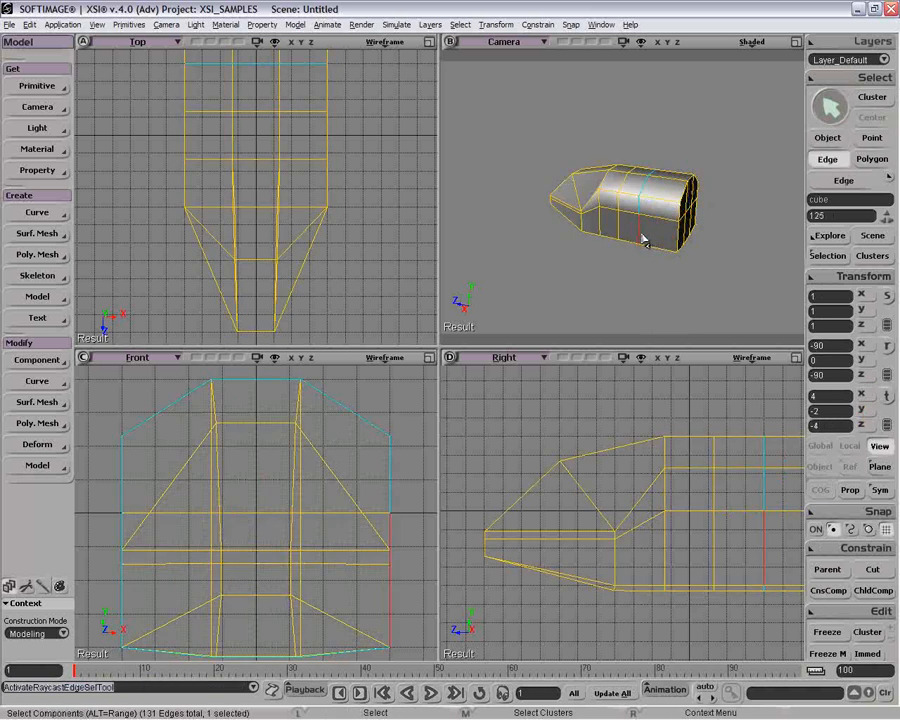
pyautogui.press('v')
pyautogui.moveTo(614, 225); pyautogui.dragTo(706, 244)
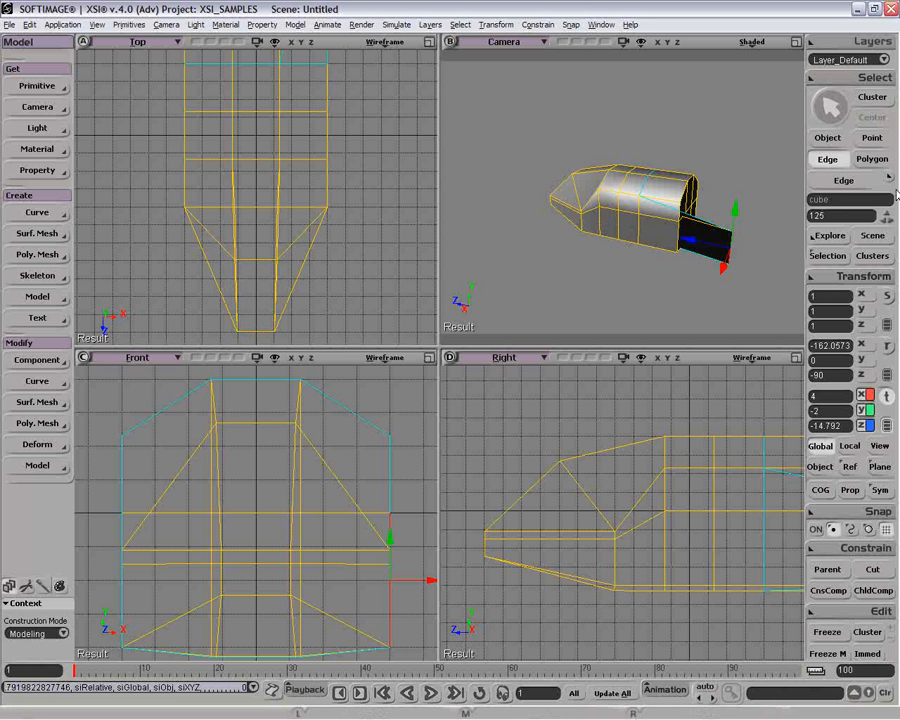
# Step: Select the detached inner polygons with the Polygon Island selection filter and delete them
pyautogui.click(887, 179)
pyautogui.click(811, 256)
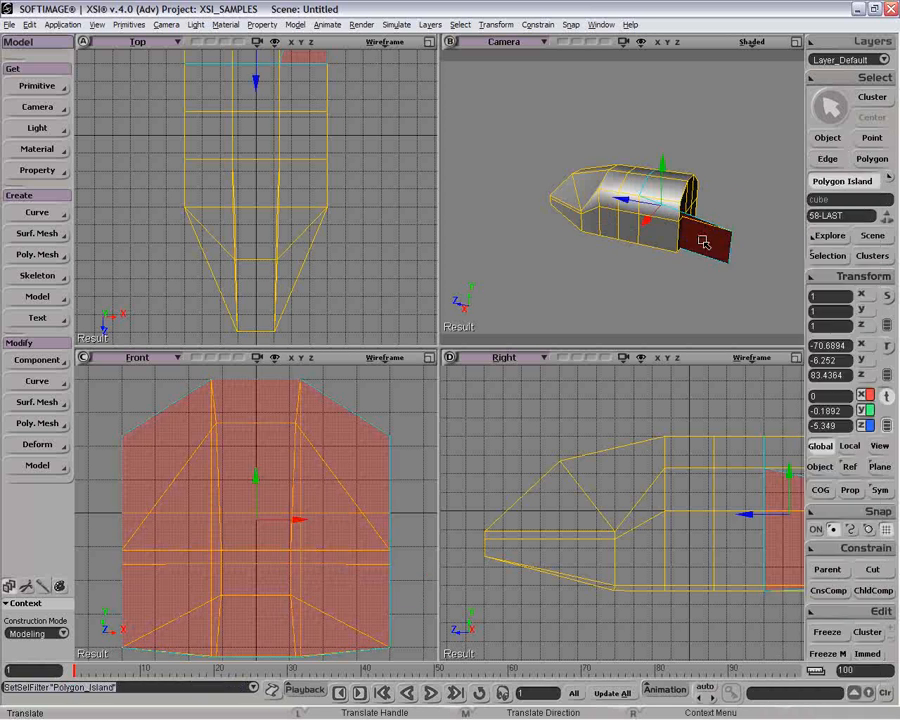
pyautogui.moveTo(716, 215); pyautogui.dragTo(713, 256)
pyautogui.press('p')
pyautogui.press('o')
pyautogui.press('space')
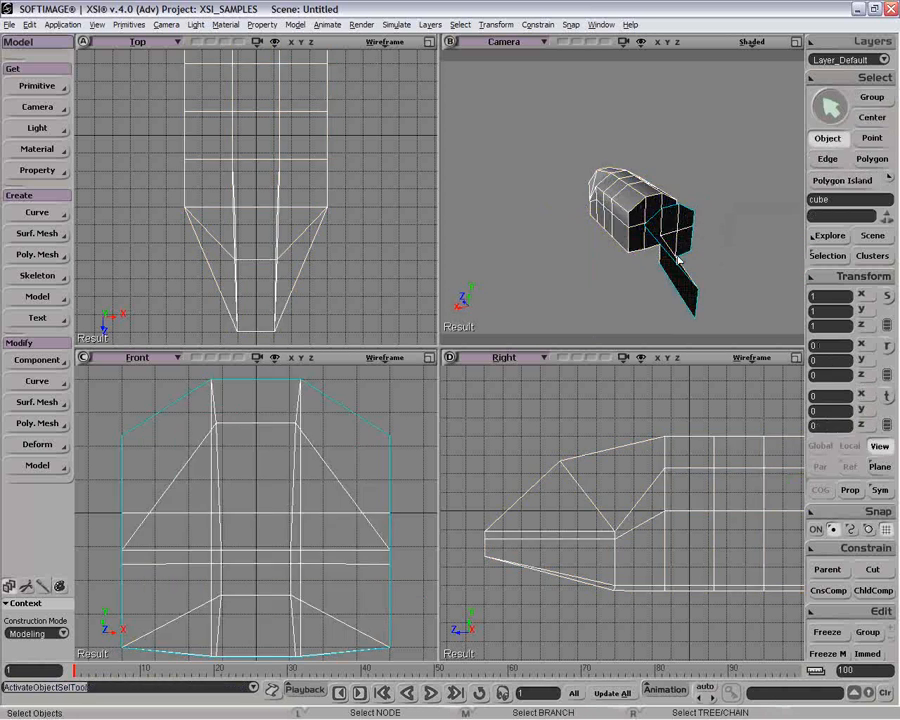
pyautogui.press('u')
pyautogui.press('Delete')
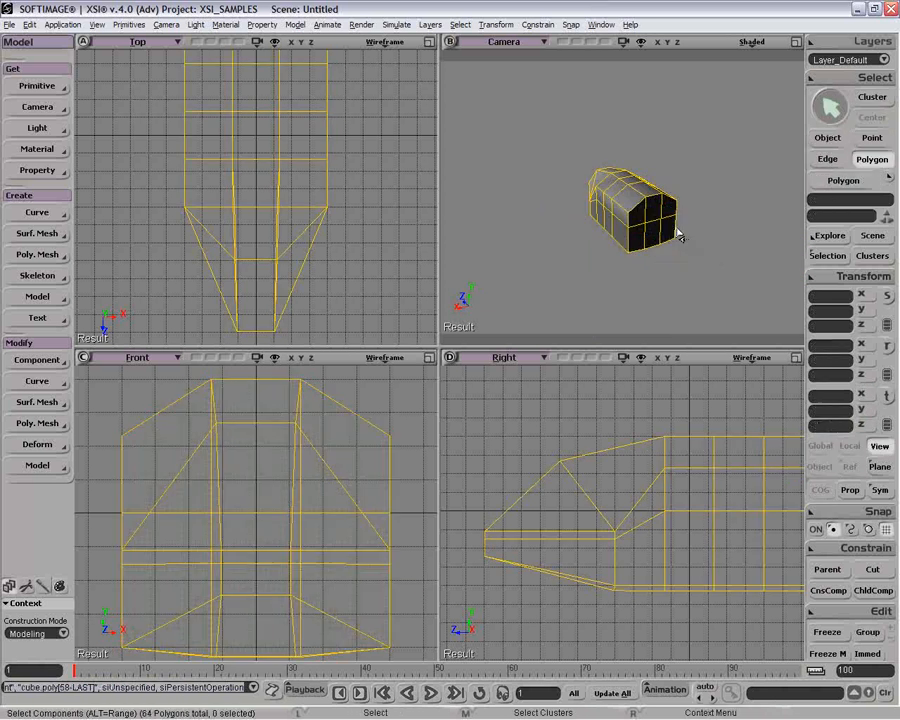
# Step: Duplicate the rearmost central polygon on top of the body and raise the copy to about Y 6.54
pyautogui.press('o')
pyautogui.scroll(5, 654, 270)
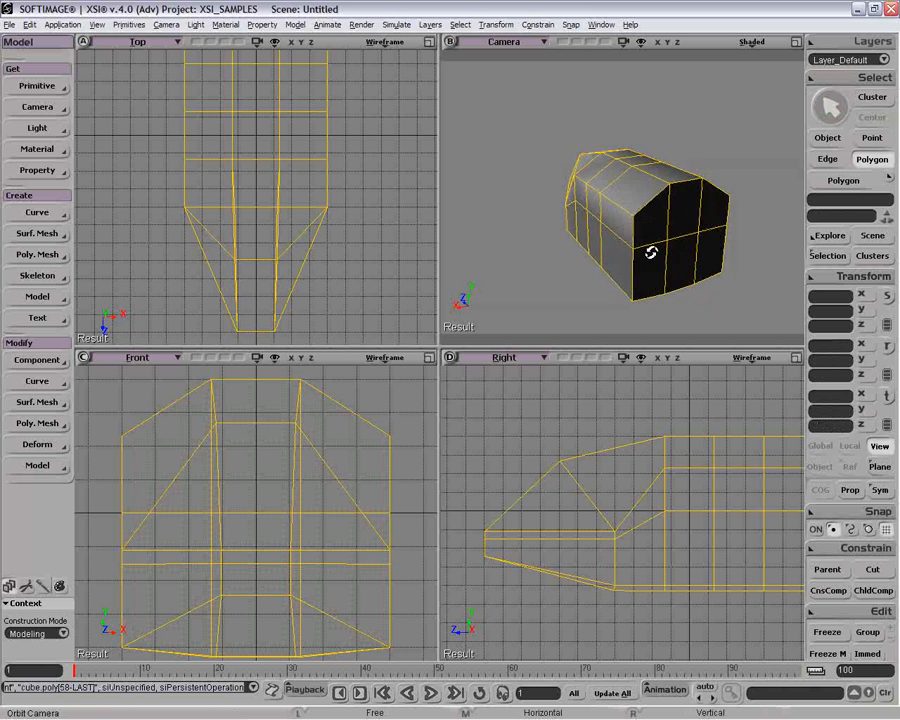
pyautogui.press('Escape')
pyautogui.press('space')
pyautogui.click(656, 187)
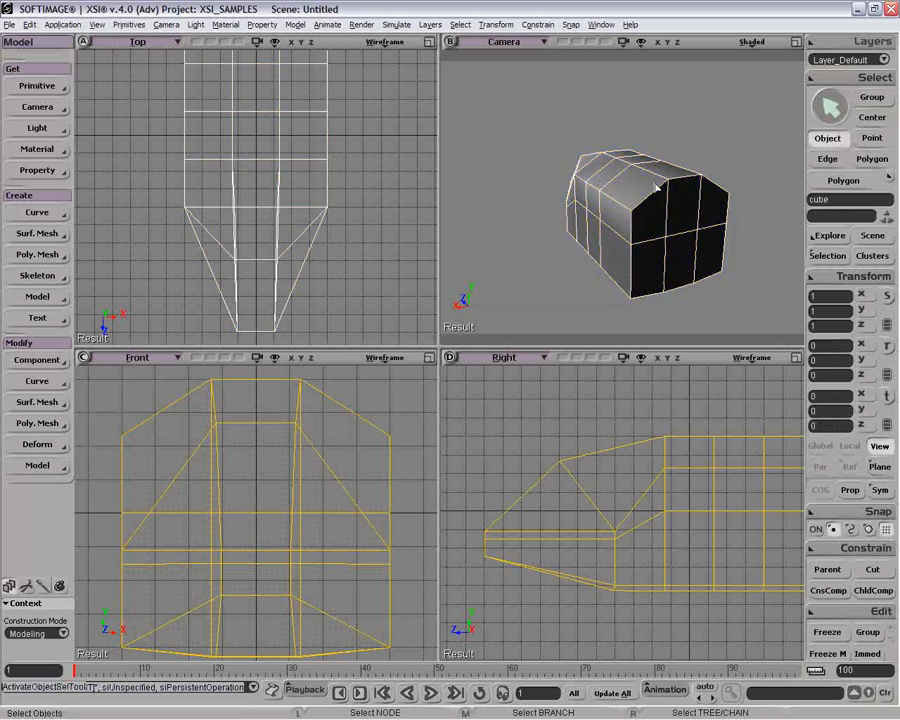
pyautogui.press('u')
pyautogui.click(665, 172)
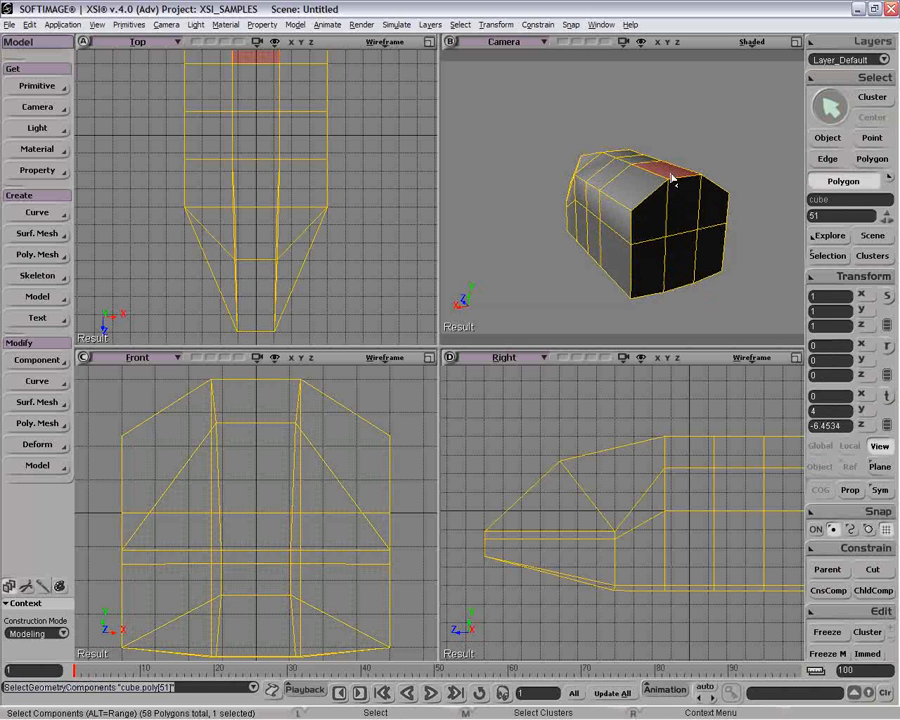
pyautogui.rightClick(670, 172)
pyautogui.click(755, 407)
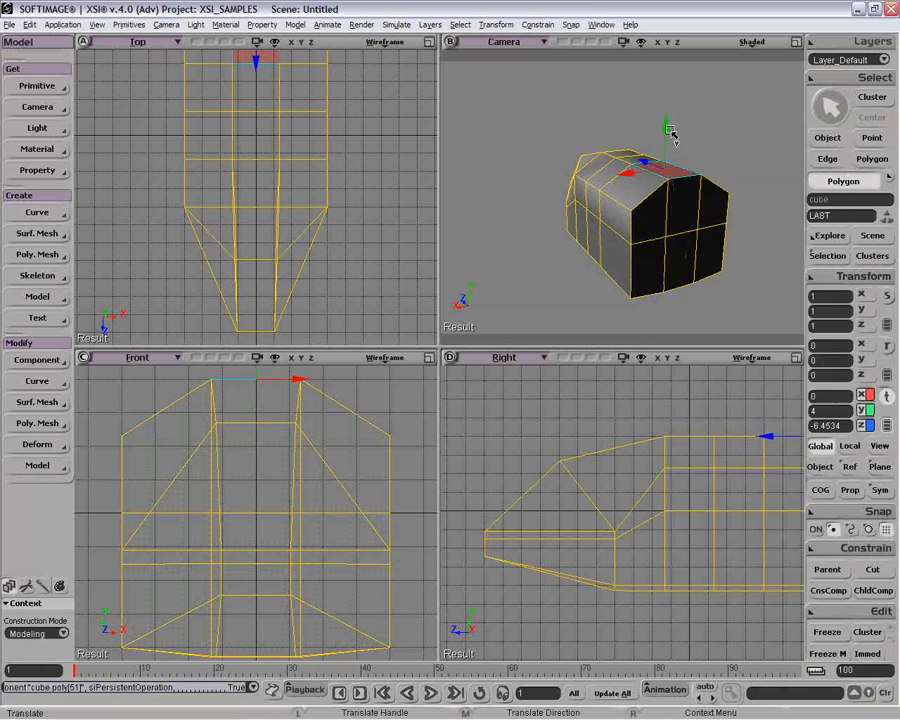
pyautogui.moveTo(670, 136); pyautogui.dragTo(662, 103)
# Step: Delete the duplicated polygon floating above the body
pyautogui.press('o')
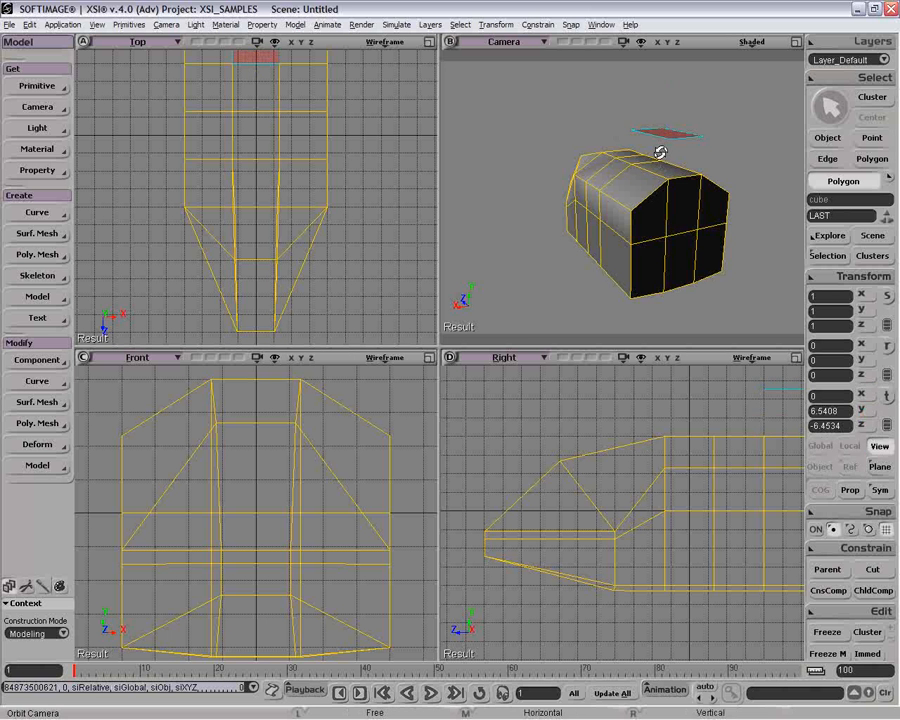
pyautogui.moveTo(659, 149); pyautogui.dragTo(675, 181)
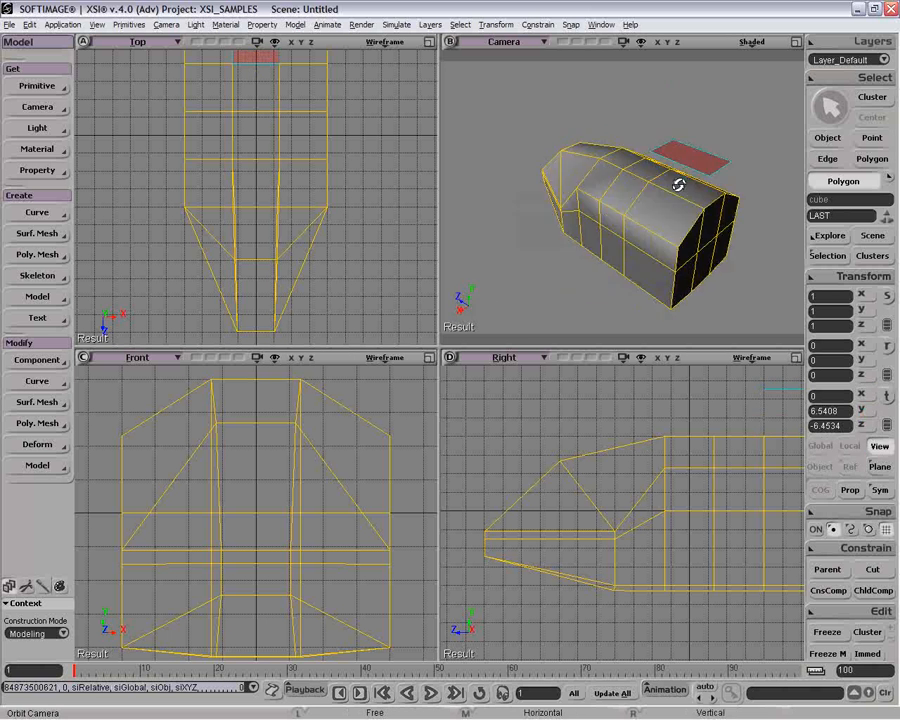
pyautogui.press('v')
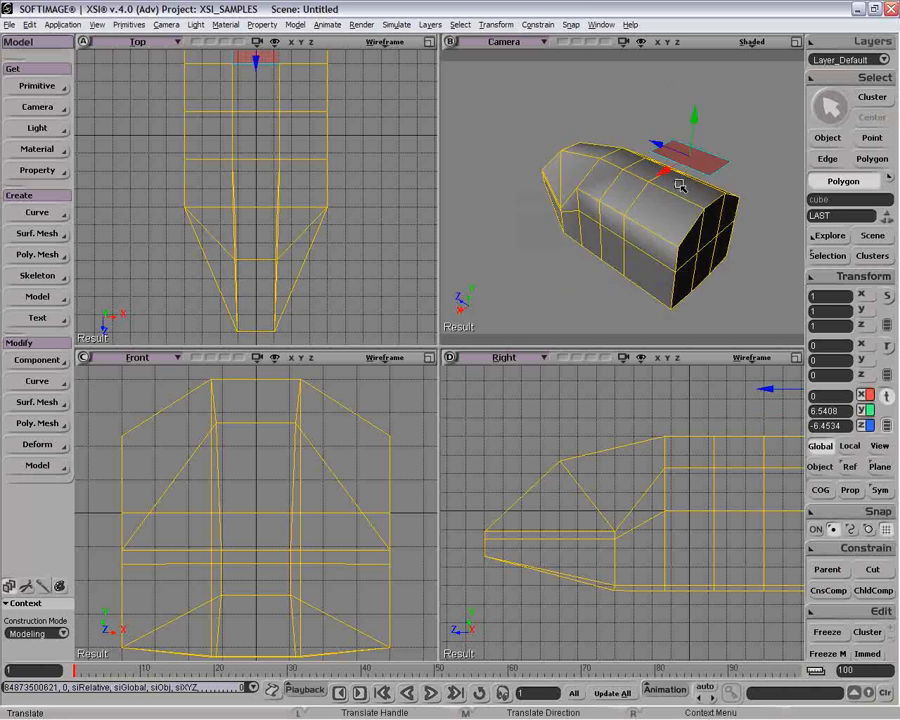
pyautogui.press('Delete')
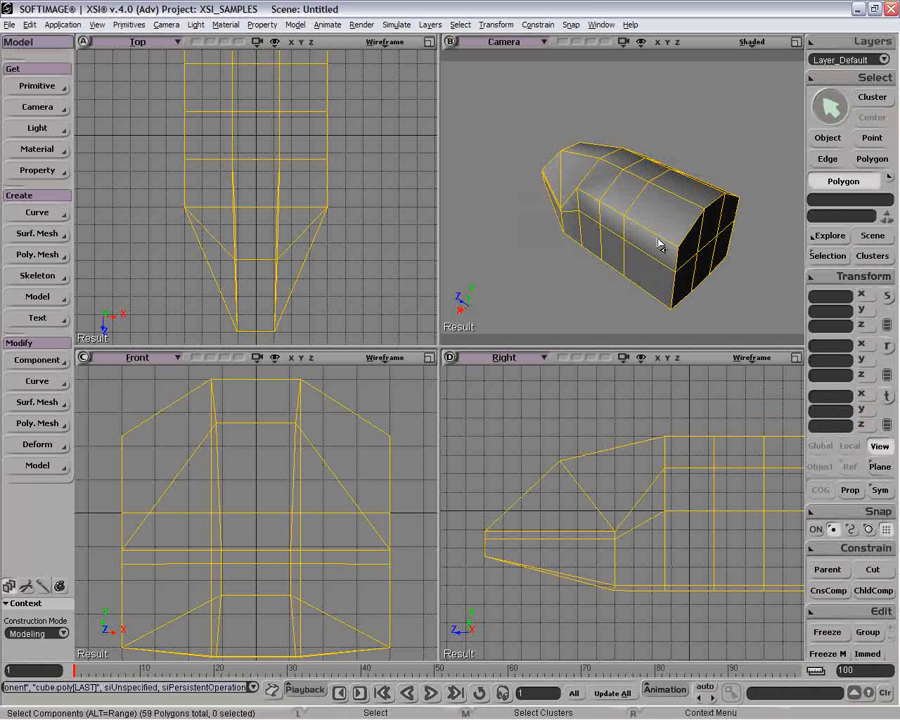
# Step: Extrude the six rear polygons by a length of 1 with Merge turned off
pyautogui.moveTo(675, 255); pyautogui.dragTo(665, 207)
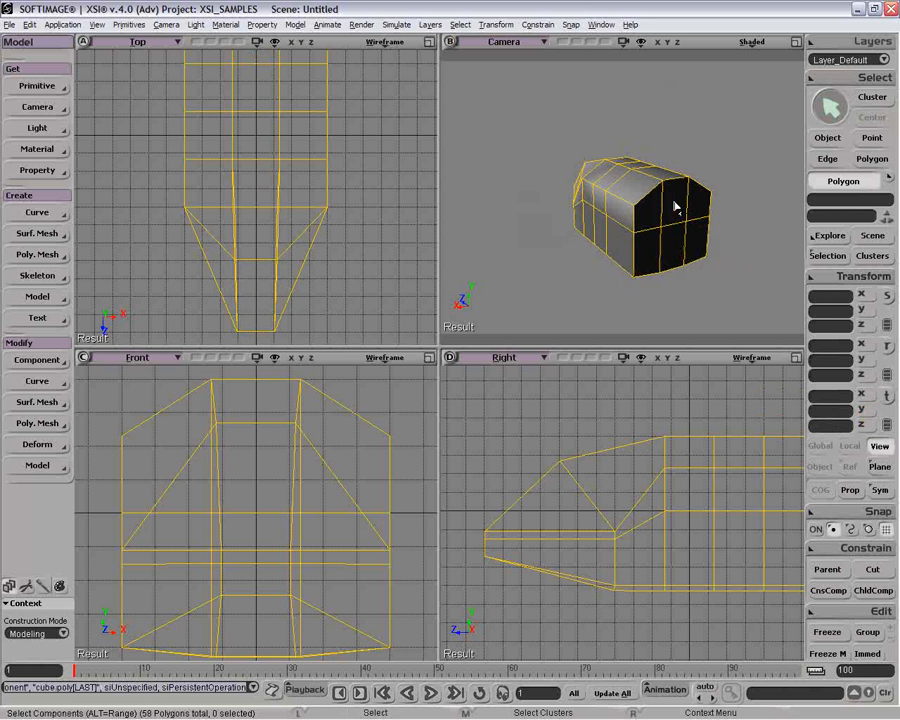
pyautogui.press('u')
pyautogui.moveTo(649, 210)
pyautogui.keyDown('shift'); pyautogui.mouseDown()
pyautogui.moveTo(693, 223)
pyautogui.moveTo(655, 240)
pyautogui.moveTo(669, 223)
pyautogui.mouseUp(); pyautogui.keyUp('shift')
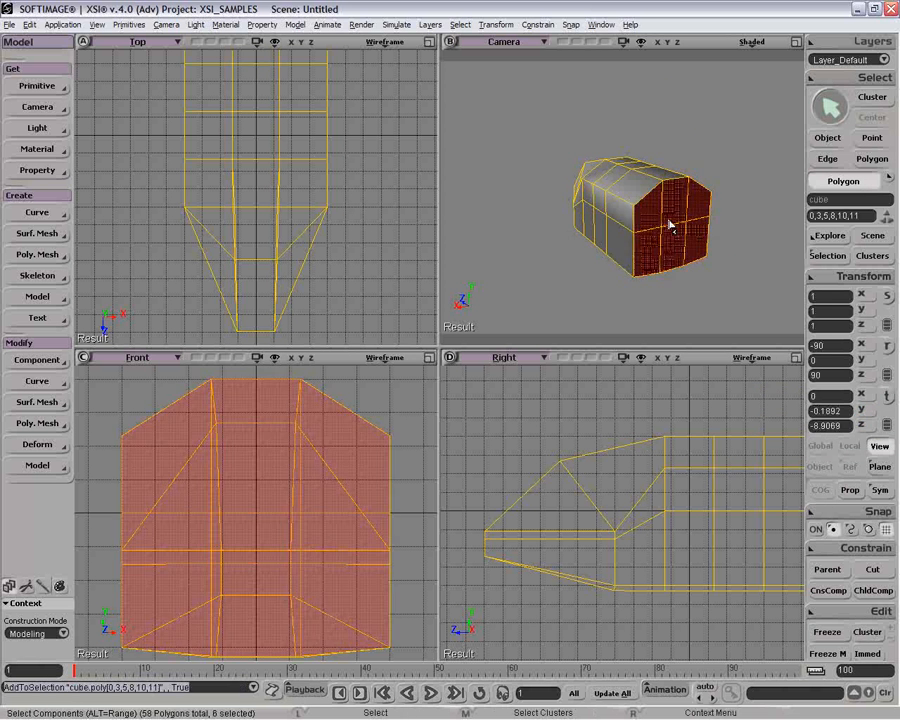
pyautogui.rightClick(669, 223)
pyautogui.click(735, 468)
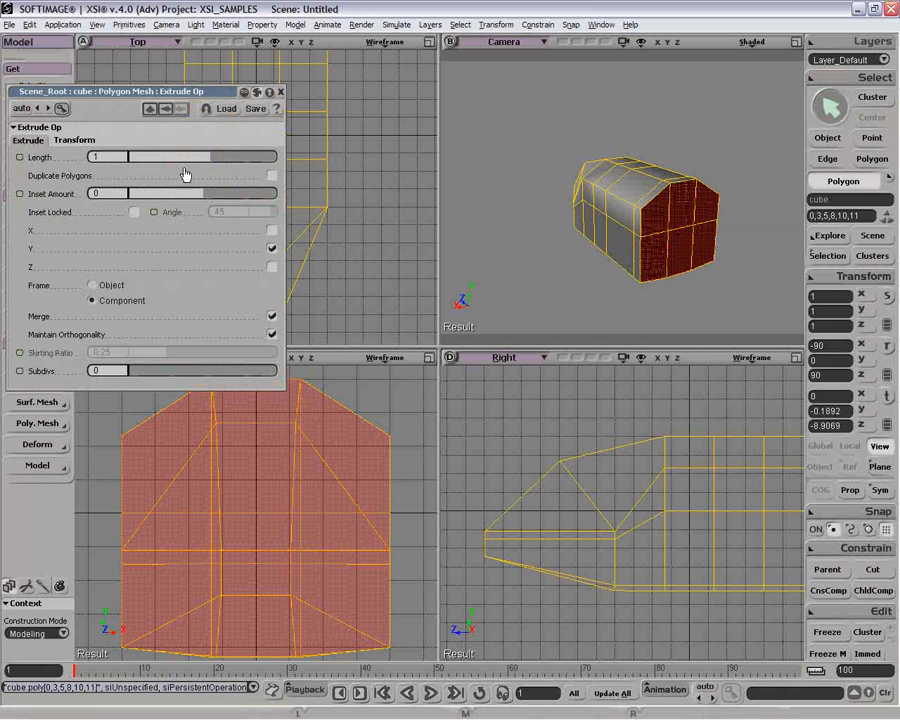
pyautogui.click(272, 317)
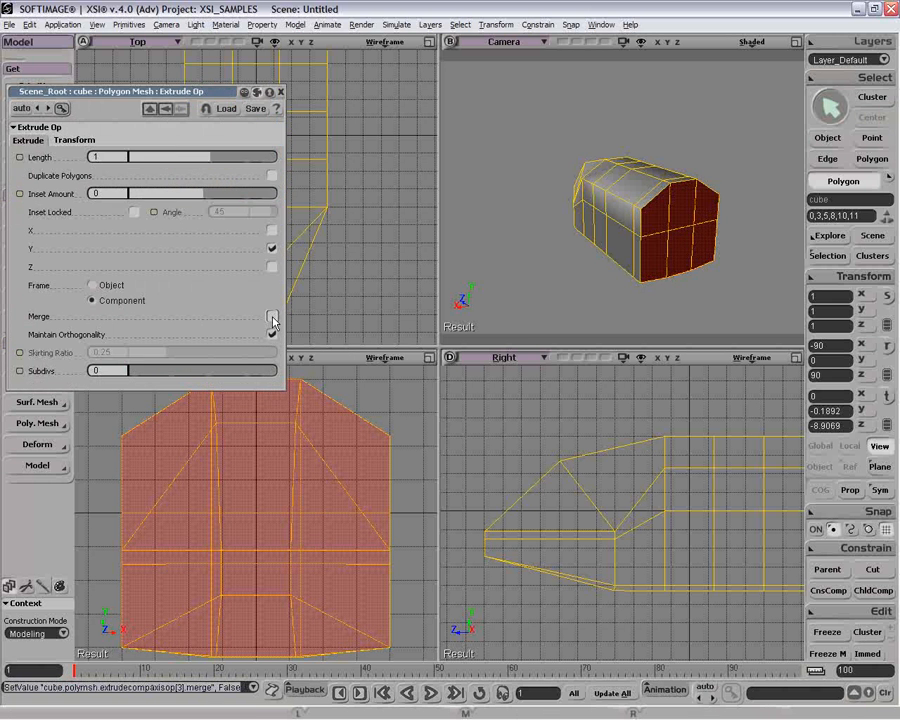
# Step: Set the extrusion's Y scaling to 0.945 and its Y rotation to about -27.76
pyautogui.click(74, 140)
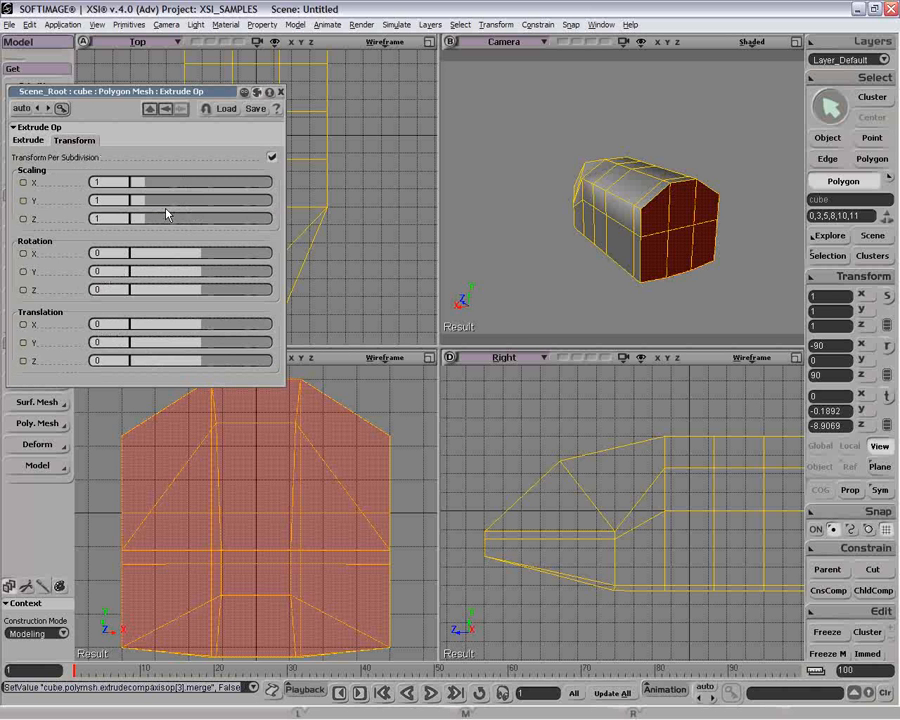
pyautogui.moveTo(149, 203)
pyautogui.mouseDown()
pyautogui.moveTo(163, 201)
pyautogui.moveTo(135, 200)
pyautogui.mouseUp()
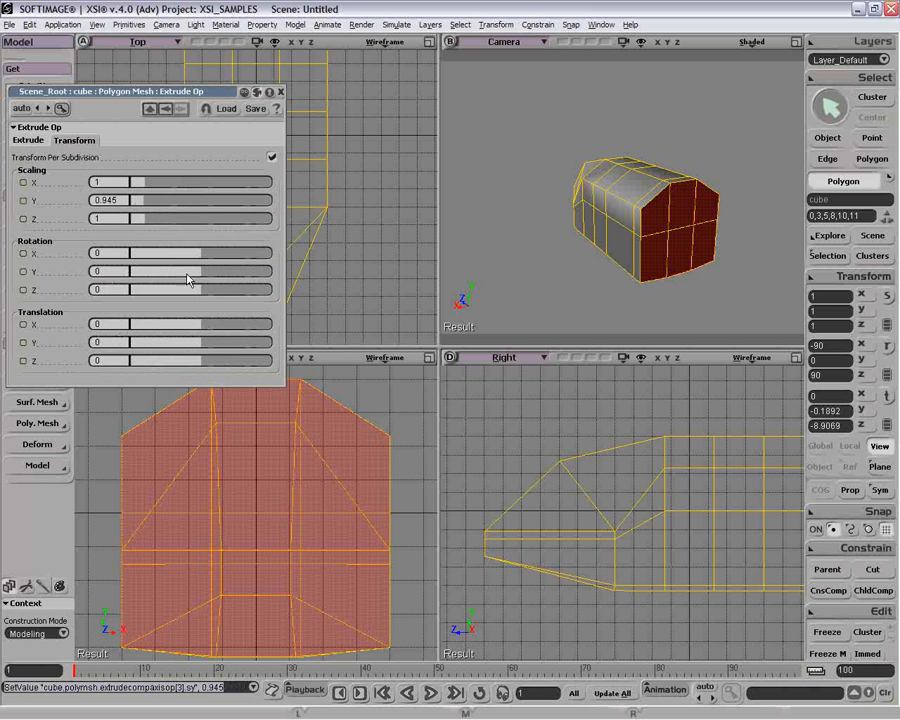
pyautogui.moveTo(186, 274)
pyautogui.mouseDown()
pyautogui.moveTo(167, 275)
pyautogui.moveTo(203, 271)
pyautogui.moveTo(185, 274)
pyautogui.moveTo(193, 269)
pyautogui.mouseUp()
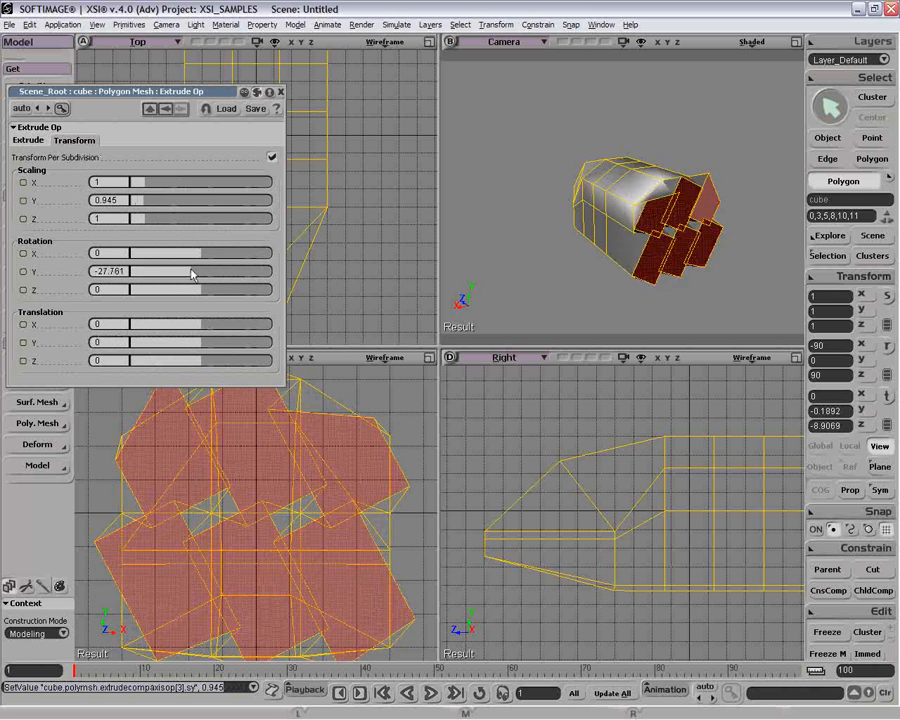
# Step: Compare the rotated extrusion with Maintain Orthogonality and Merge switched on and off, leaving Merge off, and close its properties
pyautogui.click(29, 140)
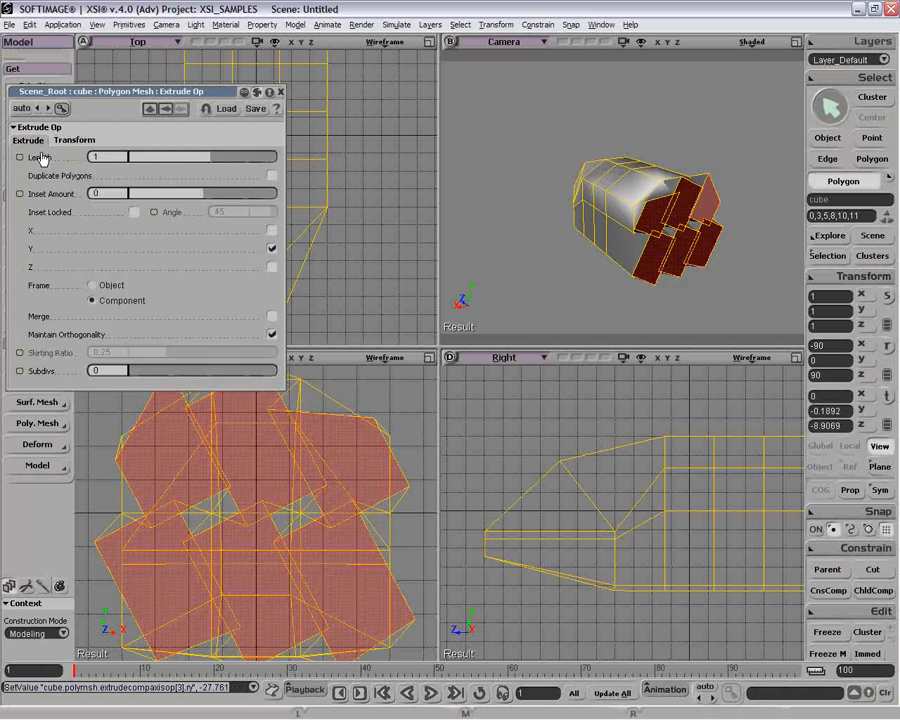
pyautogui.click(272, 335)
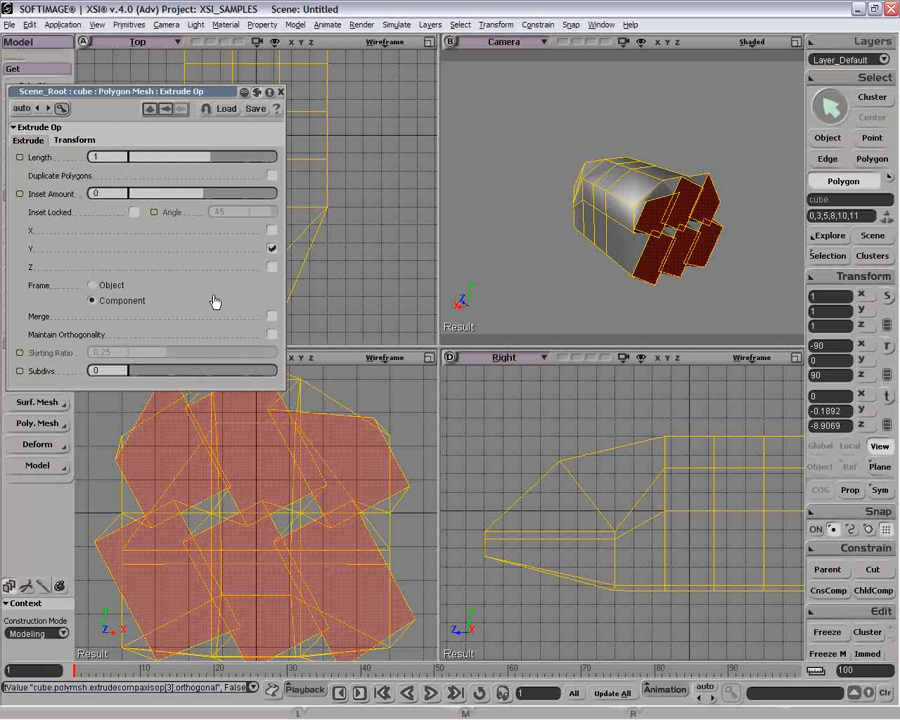
pyautogui.click(271, 316)
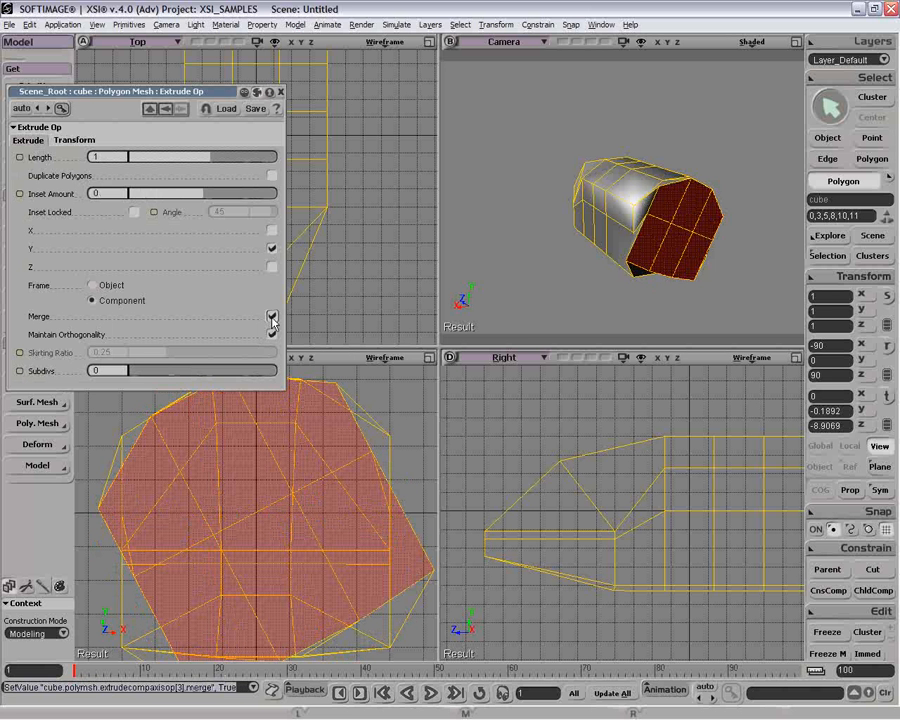
pyautogui.click(271, 316)
pyautogui.click(271, 316)
pyautogui.click(270, 317)
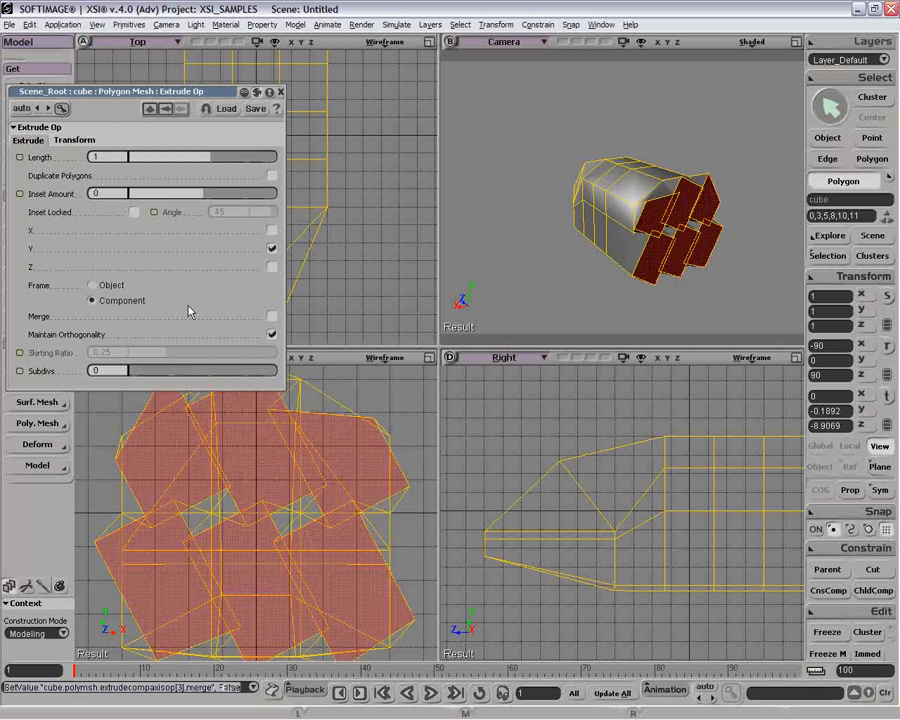
pyautogui.click(281, 92)
# Step: Delete the latest Extrude operator, Extrude Op[3], from the cube's operator stack
pyautogui.press('space')
pyautogui.click(827, 259)
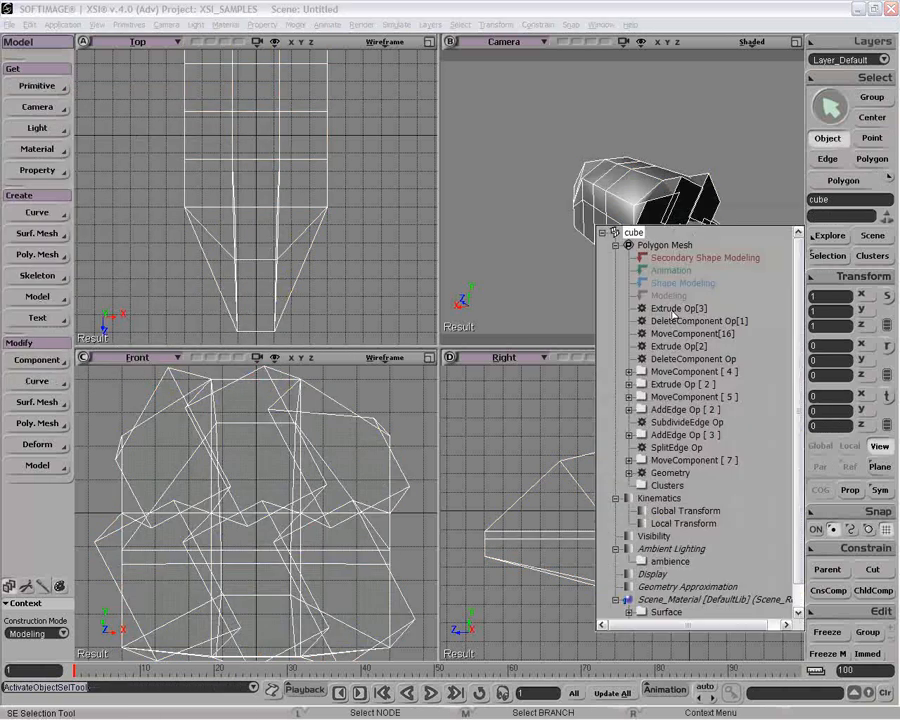
pyautogui.click(676, 309)
pyautogui.press('Delete')
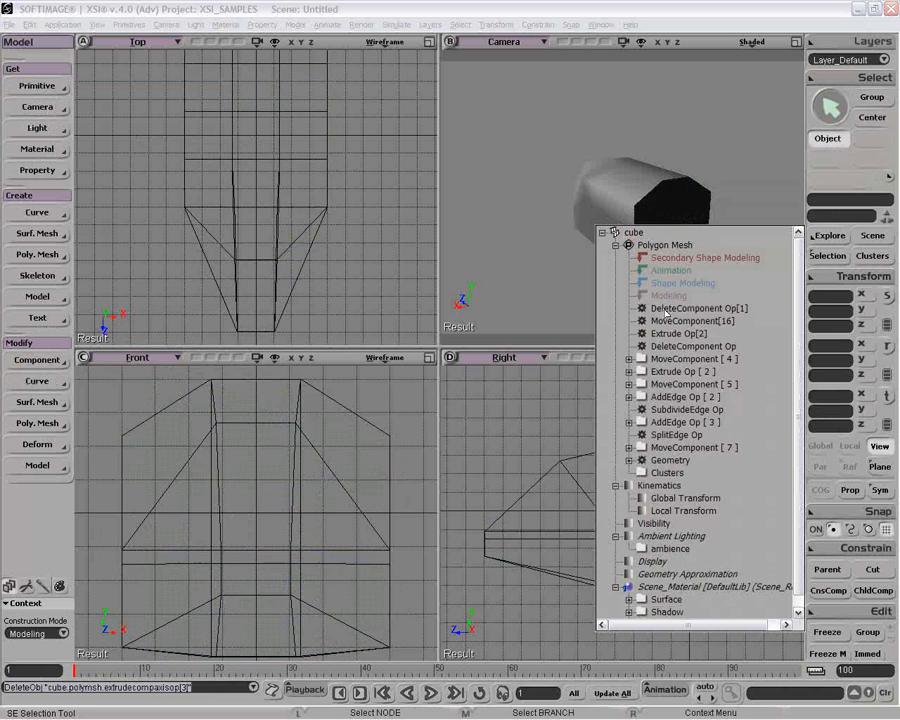
# Step: Move the two central rear polygons of the cube back along Z to about -12.91
pyautogui.press('space')
pyautogui.click(685, 227)
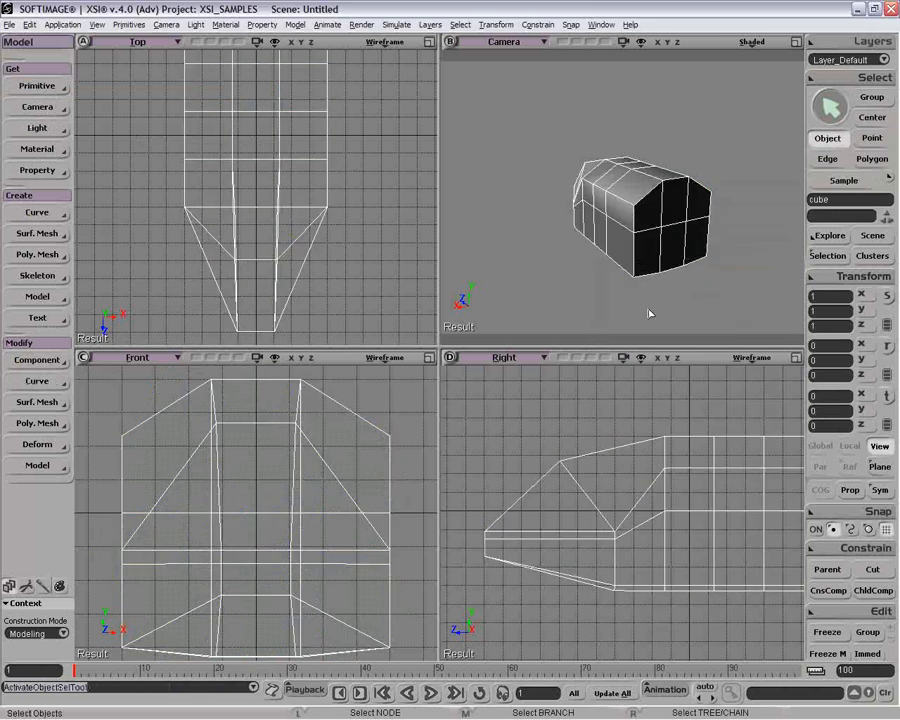
pyautogui.press('z')
pyautogui.moveTo(671, 590); pyautogui.dragTo(567, 532)
pyautogui.moveTo(652, 508); pyautogui.dragTo(622, 551, button='right')
pyautogui.press('space')
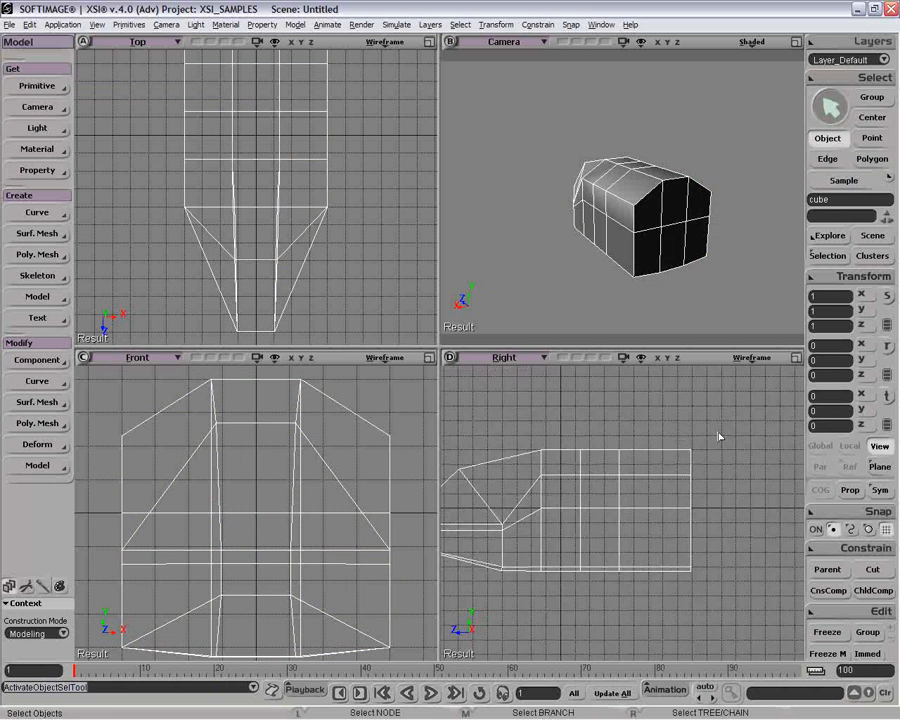
pyautogui.press('u')
pyautogui.moveTo(660, 256)
pyautogui.mouseDown()
pyautogui.moveTo(670, 207)
pyautogui.moveTo(673, 248)
pyautogui.mouseUp()
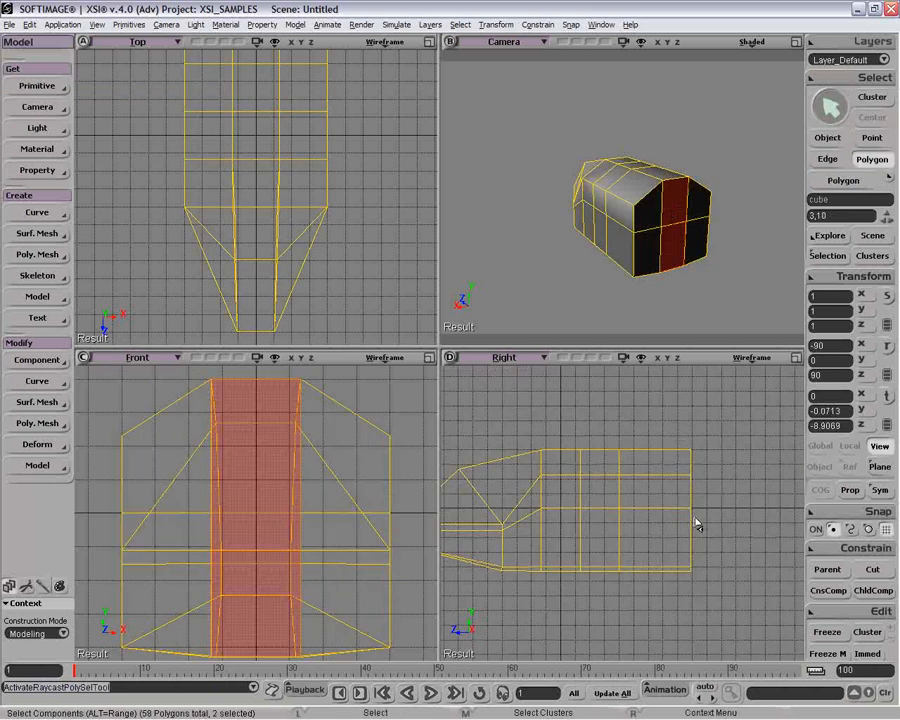
pyautogui.press('v')
pyautogui.moveTo(654, 511); pyautogui.dragTo(709, 512)
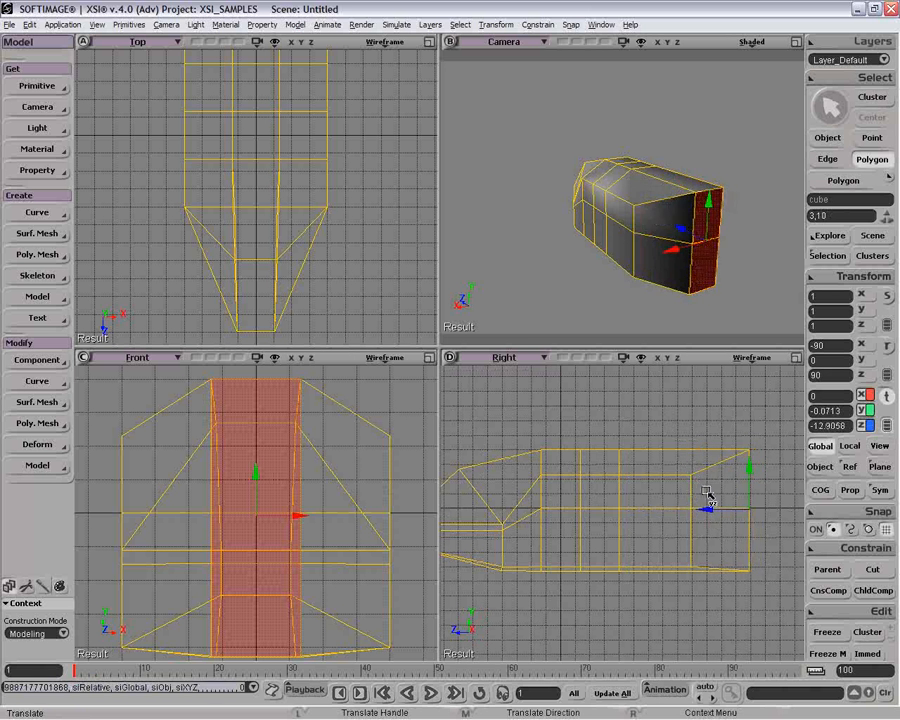
# Step: Move only the upper central rear polygon farther back along Z to about -18.06
pyautogui.press('u')
pyautogui.click(713, 217)
pyautogui.press('v')
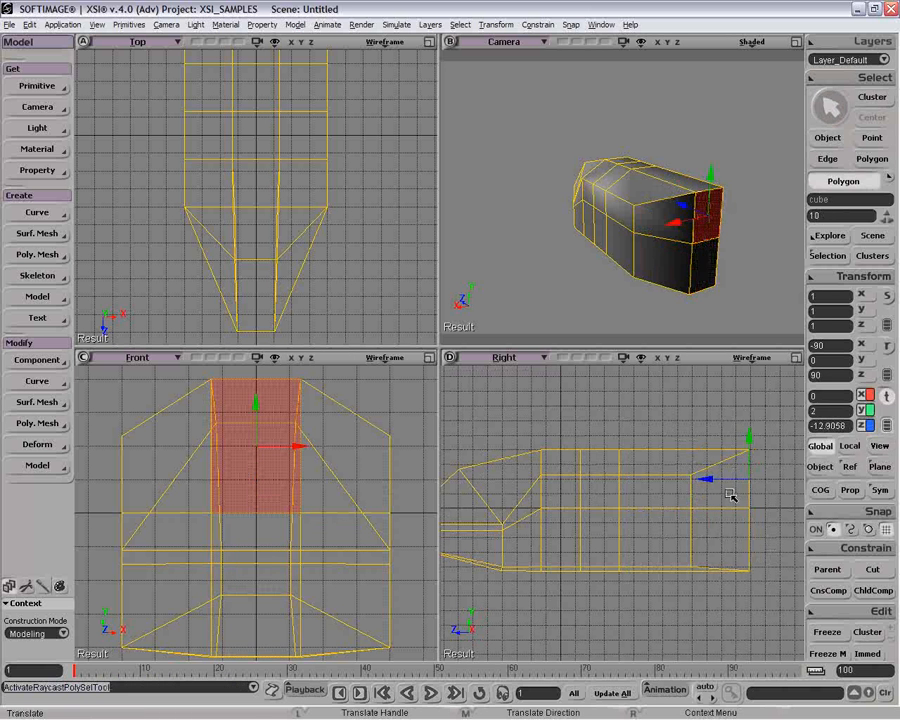
pyautogui.moveTo(728, 490); pyautogui.dragTo(800, 483)
# Step: Select all points of the rear section and move them slightly forward along Z to shorten the body
pyautogui.press('z')
pyautogui.moveTo(708, 558); pyautogui.dragTo(652, 587, button='right')
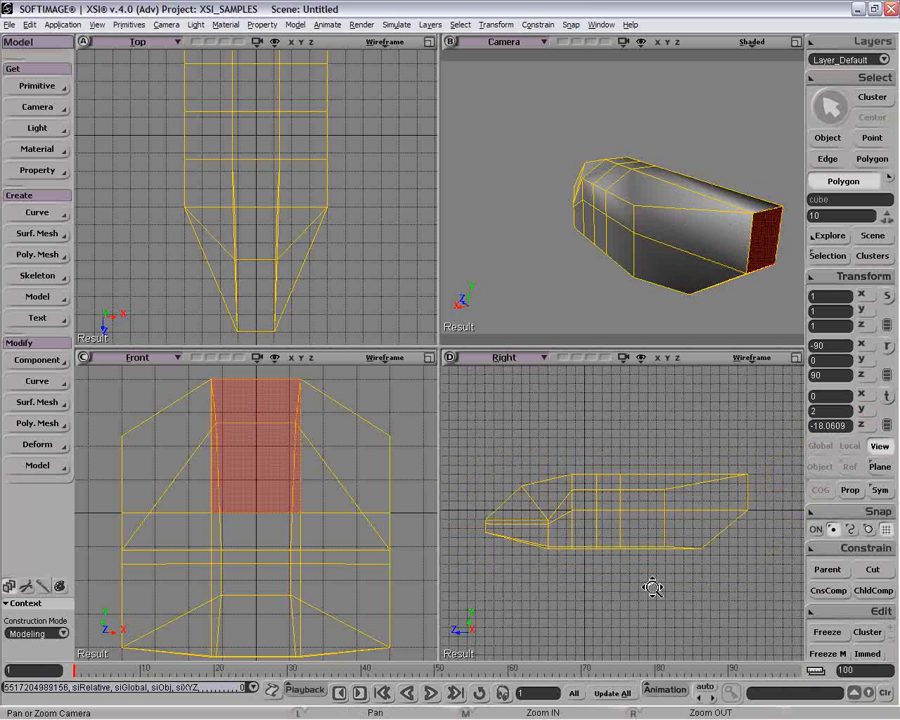
pyautogui.moveTo(652, 587); pyautogui.dragTo(653, 600)
pyautogui.press('v')
pyautogui.press('t')
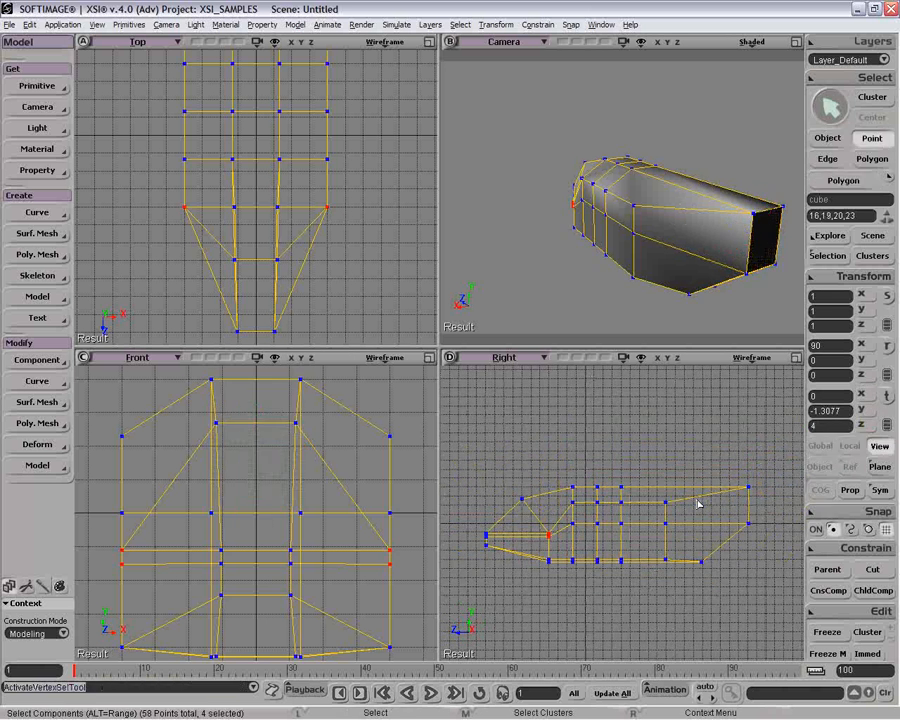
pyautogui.moveTo(688, 462); pyautogui.dragTo(782, 589)
pyautogui.moveTo(655, 445); pyautogui.dragTo(749, 581)
pyautogui.press('v')
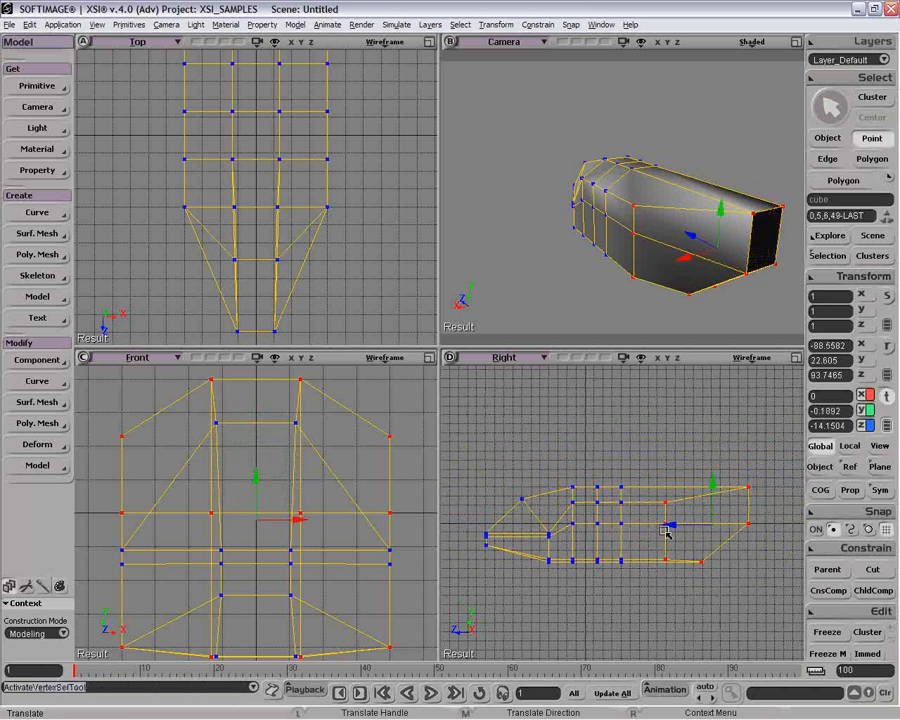
pyautogui.moveTo(675, 527); pyautogui.dragTo(650, 525)
pyautogui.press('space')
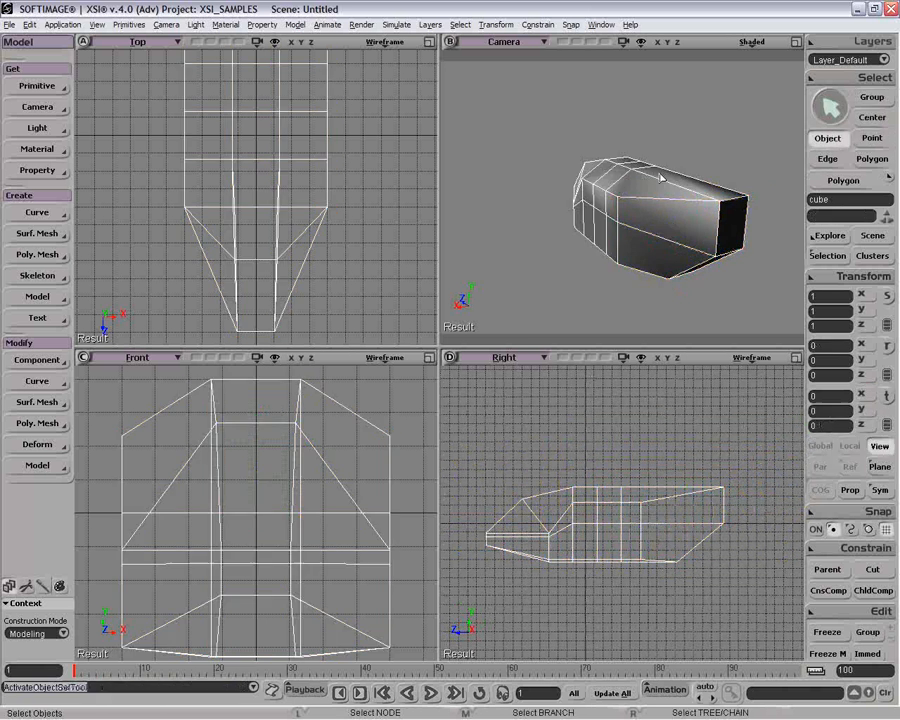
# Step: Add a diagonal edge on the +X side from the lower side corner point to the lower corner of the rear end face
pyautogui.press('o')
pyautogui.moveTo(655, 218); pyautogui.dragTo(665, 128)
pyautogui.press('\\')
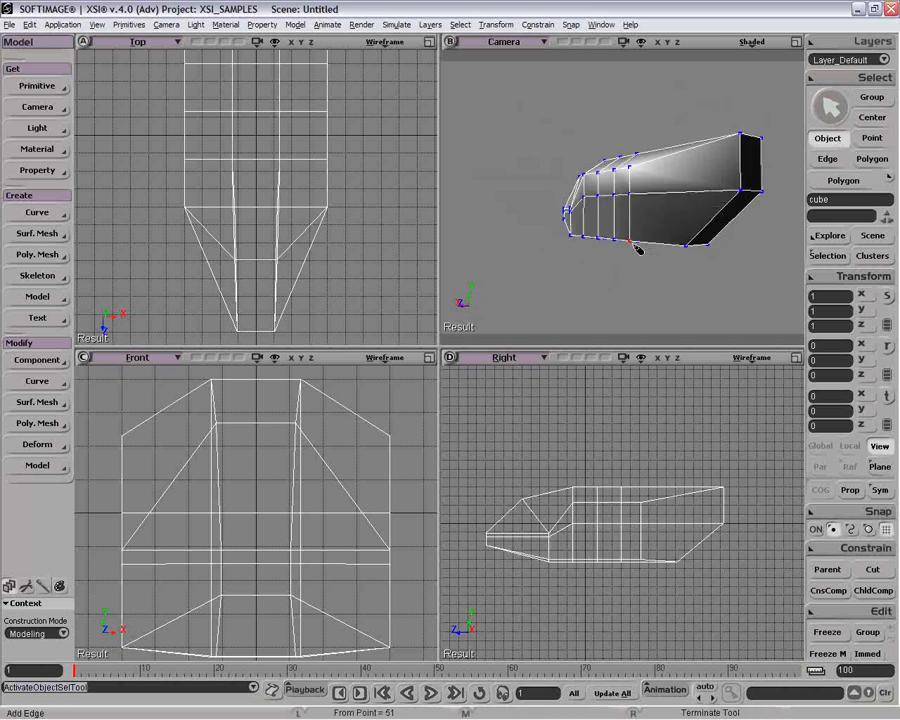
pyautogui.click(627, 241)
pyautogui.click(708, 240)
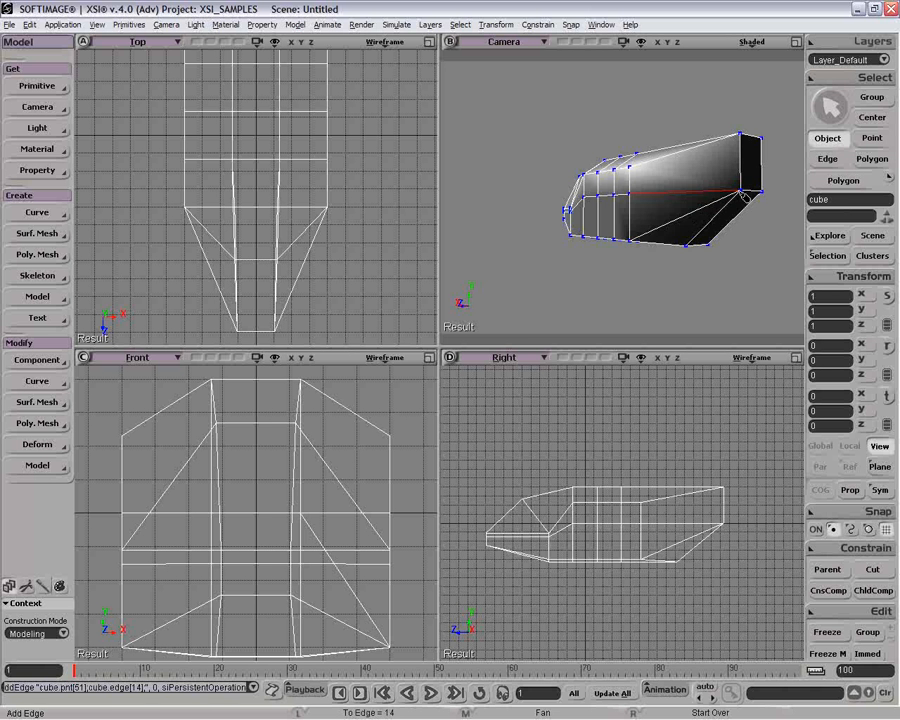
# Step: Add the matching diagonal edge on the -X side of the rear body, and activate raycast edge selection
pyautogui.press('o')
pyautogui.moveTo(665, 271); pyautogui.dragTo(600, 247)
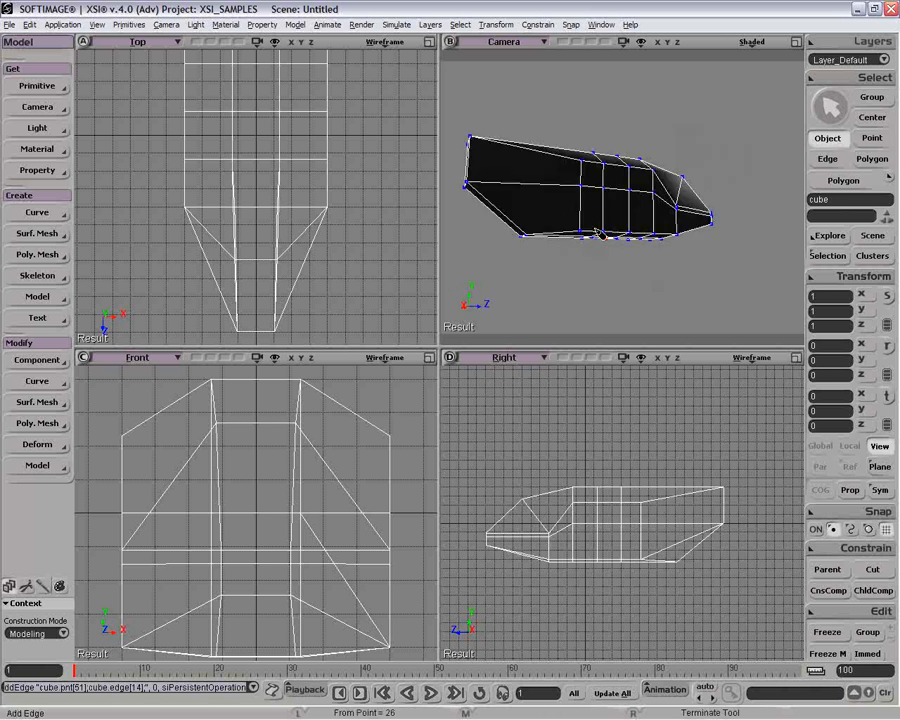
pyautogui.click(582, 233)
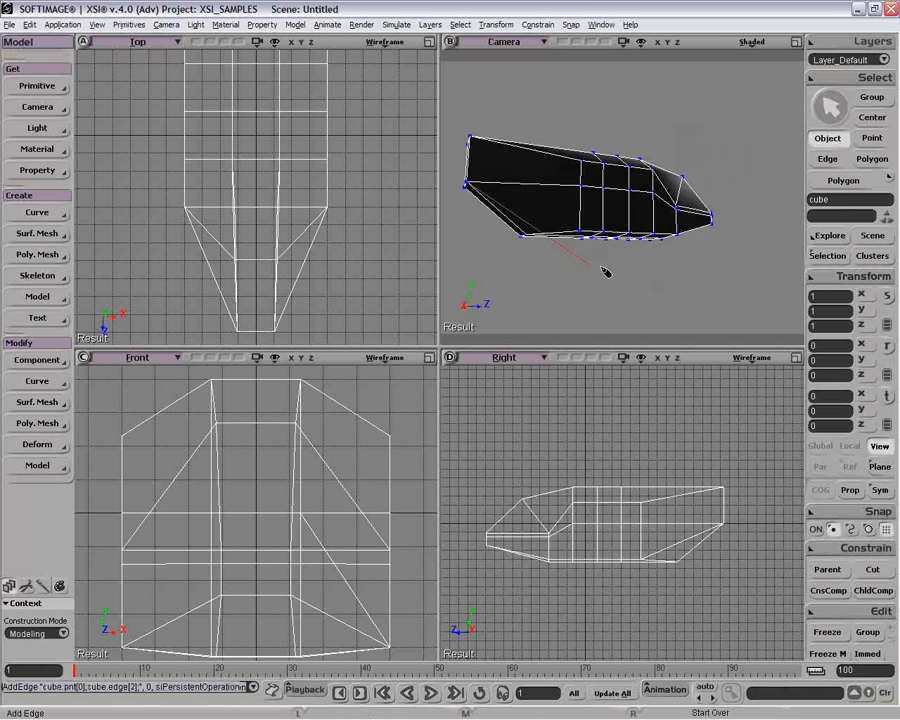
pyautogui.click(660, 326)
pyautogui.press('o')
pyautogui.moveTo(665, 281)
pyautogui.mouseDown()
pyautogui.moveTo(669, 177)
pyautogui.moveTo(716, 276)
pyautogui.moveTo(735, 225)
pyautogui.moveTo(663, 315)
pyautogui.moveTo(645, 262)
pyautogui.moveTo(478, 245)
pyautogui.moveTo(394, 257)
pyautogui.moveTo(357, 318)
pyautogui.moveTo(330, 290)
pyautogui.moveTo(376, 323)
pyautogui.moveTo(371, 366)
pyautogui.moveTo(536, 247)
pyautogui.moveTo(484, 247)
pyautogui.moveTo(560, 199)
pyautogui.moveTo(565, 131)
pyautogui.moveTo(606, 37)
pyautogui.moveTo(613, 201)
pyautogui.moveTo(687, 258)
pyautogui.moveTo(673, 177)
pyautogui.moveTo(688, 168)
pyautogui.moveTo(713, 205)
pyautogui.moveTo(681, 256)
pyautogui.mouseUp()
pyautogui.press('o')
pyautogui.press('e')
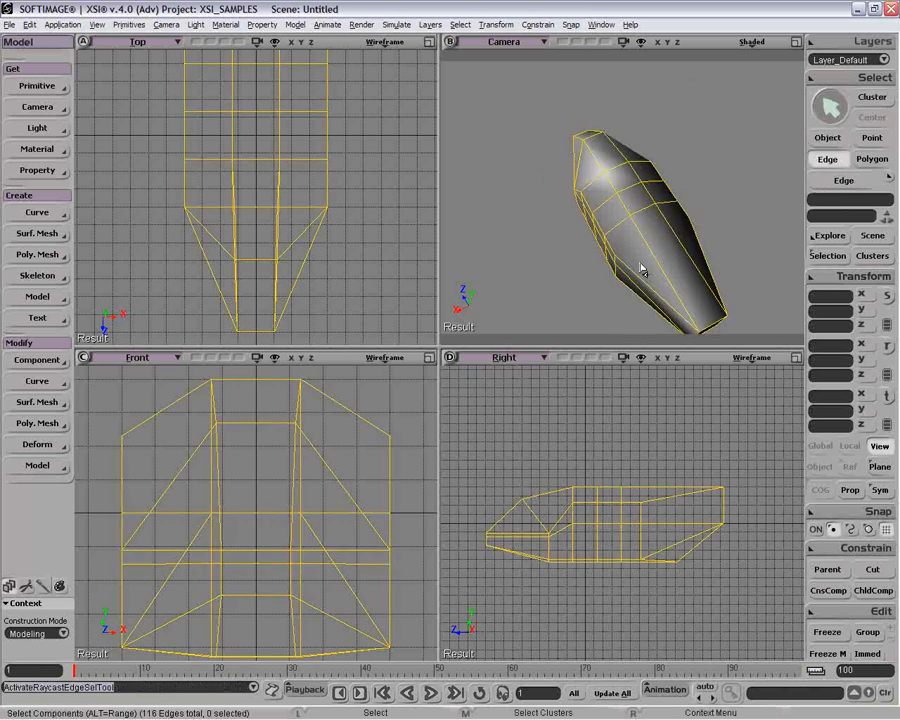
# Step: Subdivide the two long upper edges of the rear body with 2 subdivisions and connect them with a cross edge
pyautogui.click(695, 256)
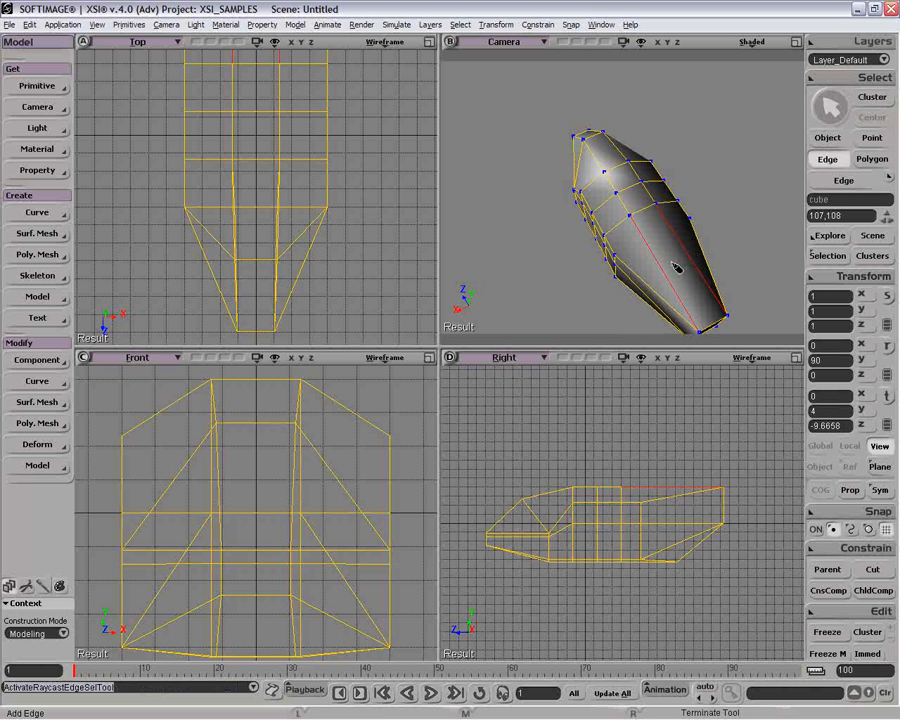
pyautogui.click(676, 268)
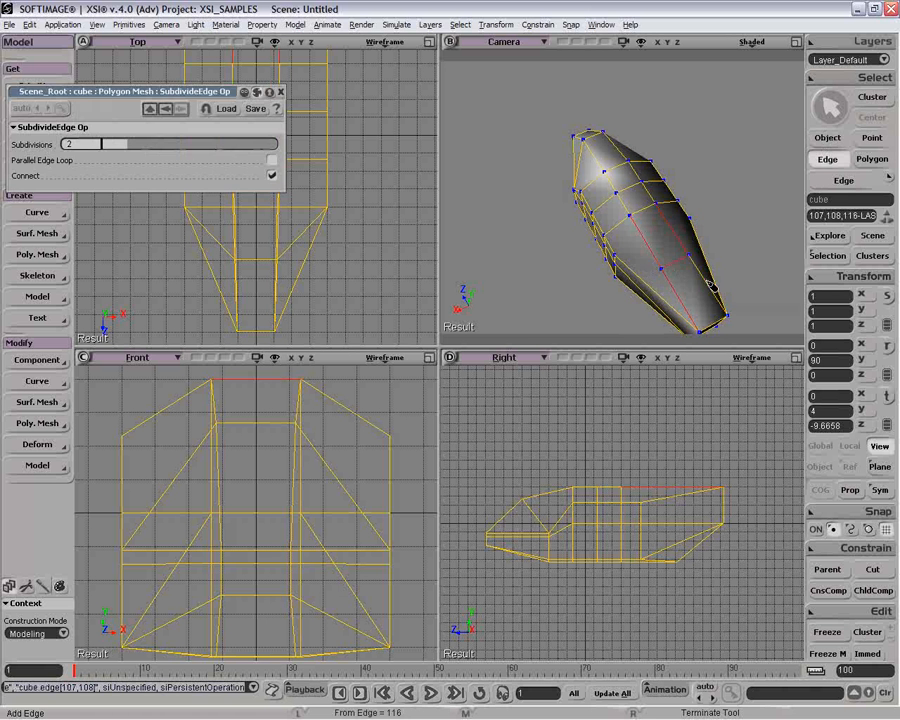
pyautogui.rightClick(704, 293)
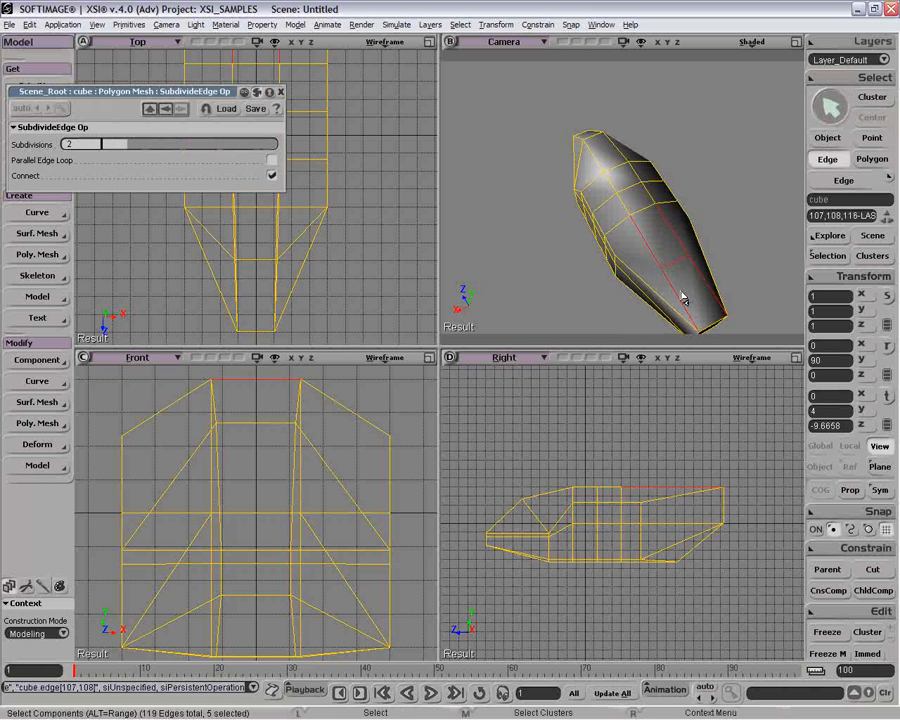
# Step: Add diagonal edges from the upper side corner points of the rear body to both ends of the new cross edge
pyautogui.press('\\')
pyautogui.click(616, 258)
pyautogui.click(660, 269)
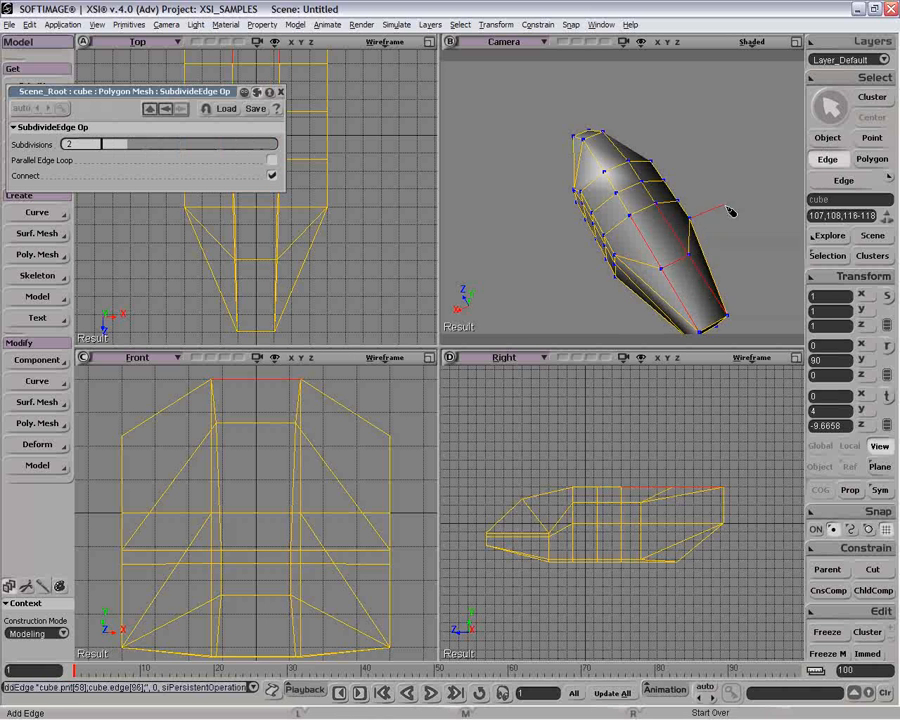
pyautogui.click(727, 287)
pyautogui.press('o')
pyautogui.moveTo(727, 287)
pyautogui.mouseDown()
pyautogui.moveTo(690, 185)
pyautogui.moveTo(747, 201)
pyautogui.moveTo(695, 212)
pyautogui.moveTo(731, 199)
pyautogui.moveTo(649, 249)
pyautogui.moveTo(702, 213)
pyautogui.moveTo(711, 195)
pyautogui.moveTo(633, 249)
pyautogui.moveTo(639, 233)
pyautogui.moveTo(715, 173)
pyautogui.moveTo(707, 233)
pyautogui.moveTo(715, 275)
pyautogui.moveTo(710, 204)
pyautogui.mouseUp()
# Step: Select the six upper front polygons that form the cockpit windows
pyautogui.click(796, 42)
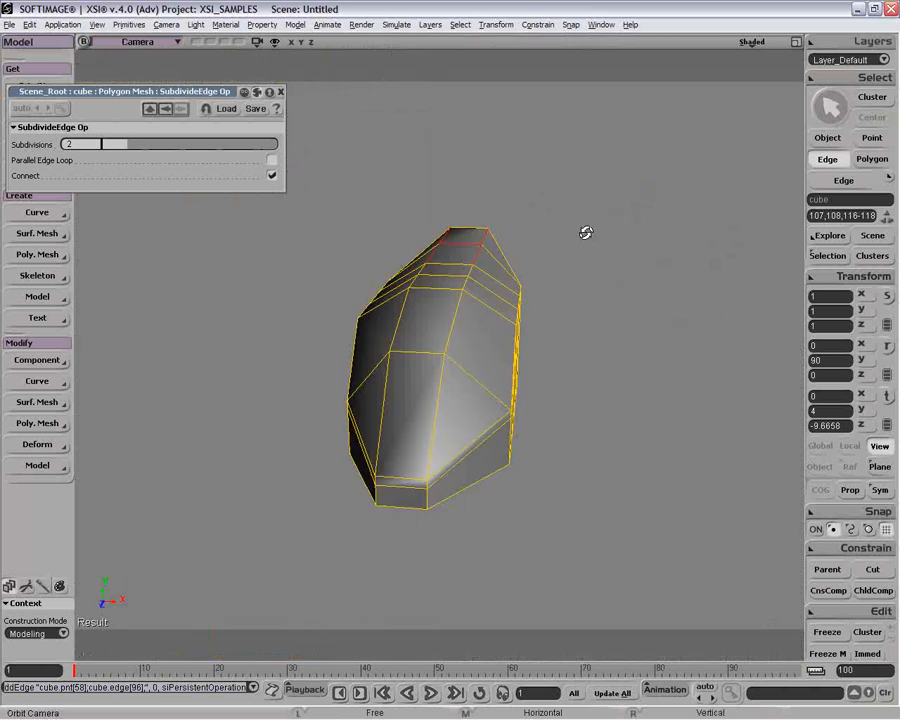
pyautogui.moveTo(587, 233); pyautogui.dragTo(497, 306)
pyautogui.press('u')
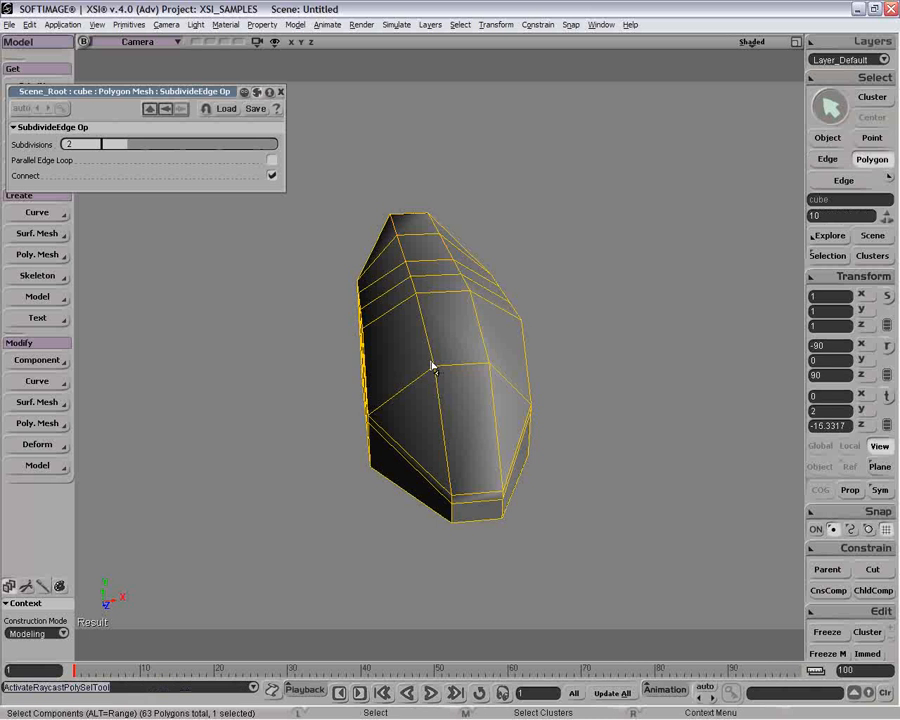
pyautogui.moveTo(422, 358)
pyautogui.mouseDown()
pyautogui.moveTo(506, 354)
pyautogui.moveTo(500, 416)
pyautogui.moveTo(432, 418)
pyautogui.moveTo(474, 415)
pyautogui.mouseUp()
pyautogui.press('\\')
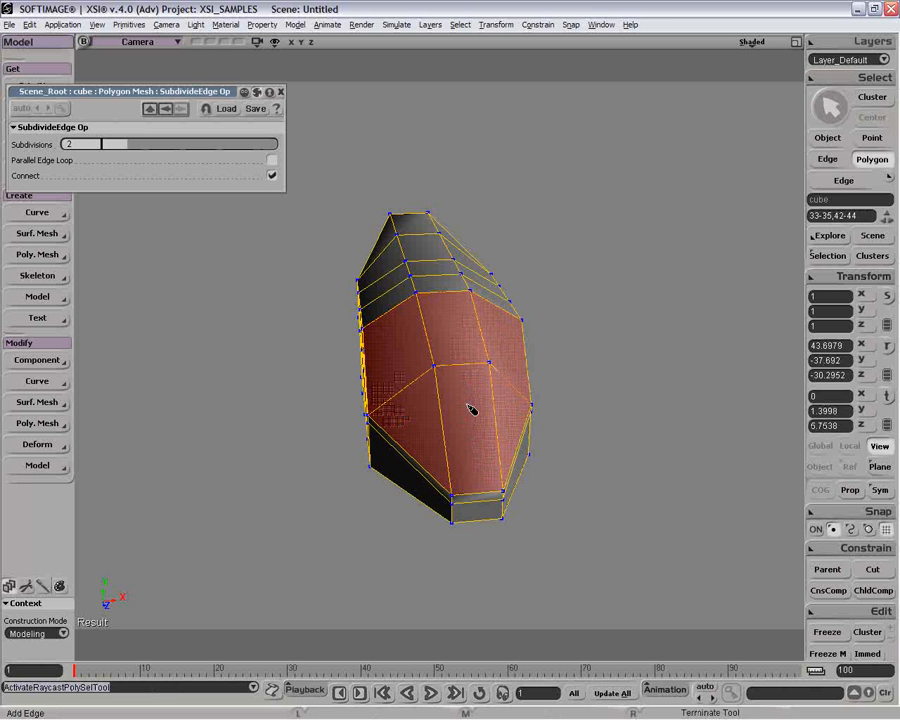
pyautogui.press('space')
pyautogui.press('u')
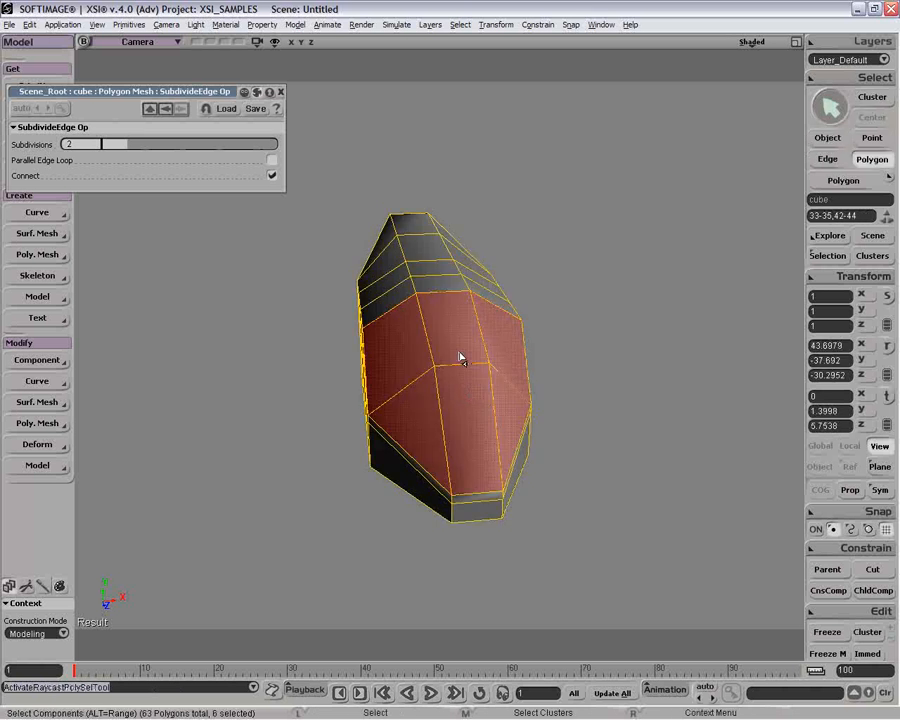
# Step: Inset the six cockpit polygons individually with Merge off, an inset amount of 0.152 and a length of -0.095
pyautogui.rightClick(461, 357)
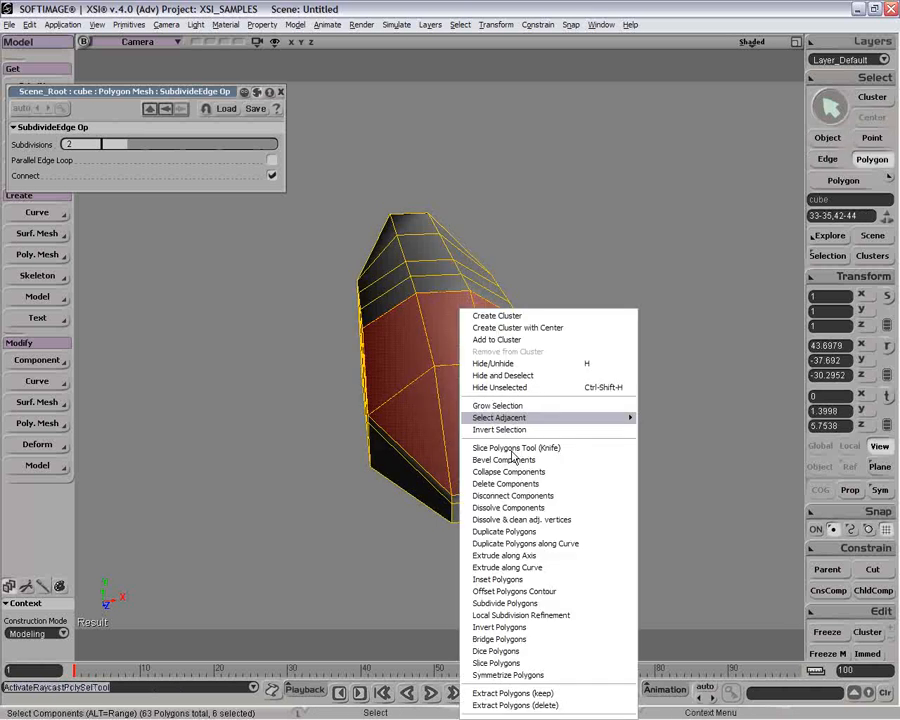
pyautogui.click(549, 582)
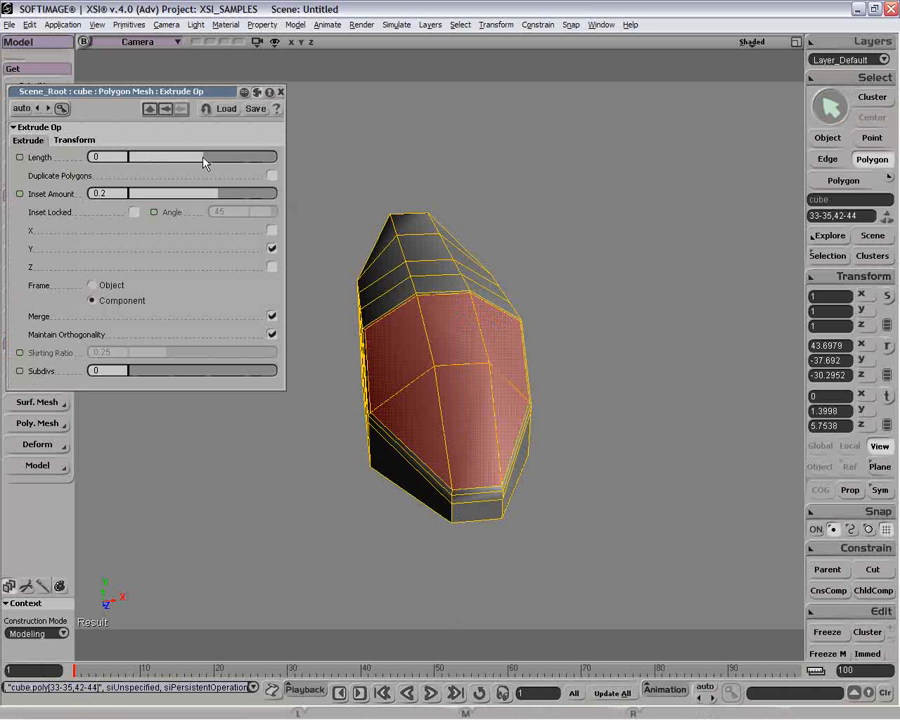
pyautogui.moveTo(215, 194)
pyautogui.mouseDown()
pyautogui.moveTo(239, 197)
pyautogui.moveTo(226, 196)
pyautogui.mouseUp()
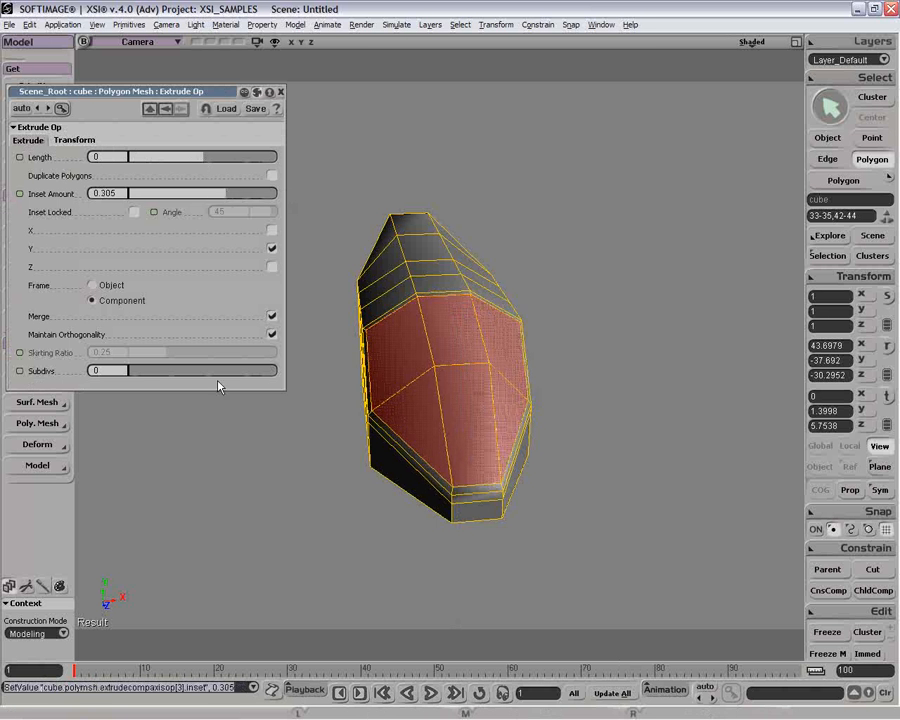
pyautogui.click(271, 317)
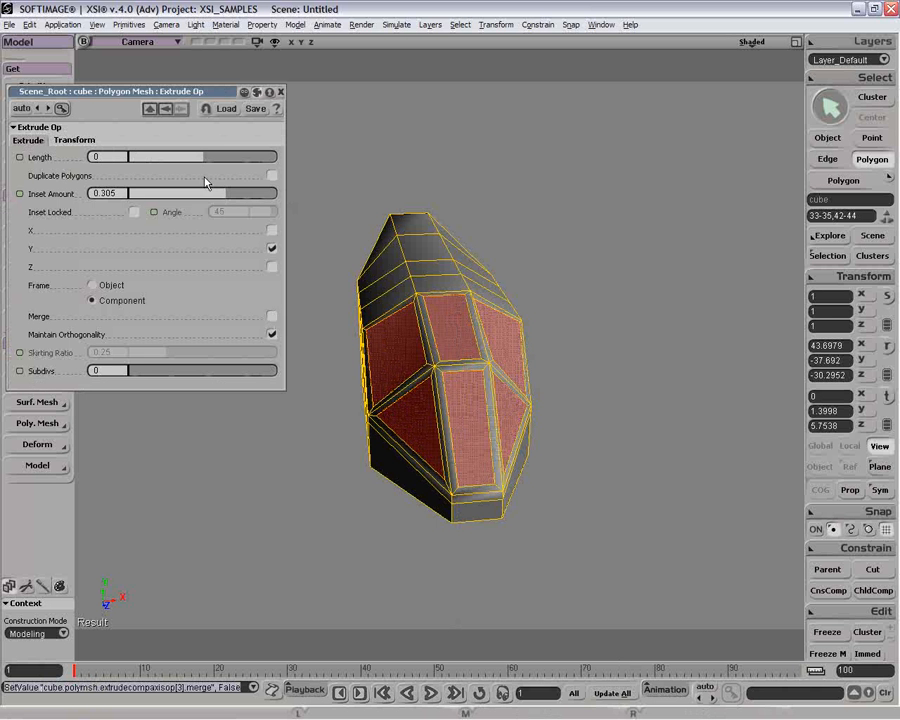
pyautogui.moveTo(226, 196); pyautogui.dragTo(217, 197)
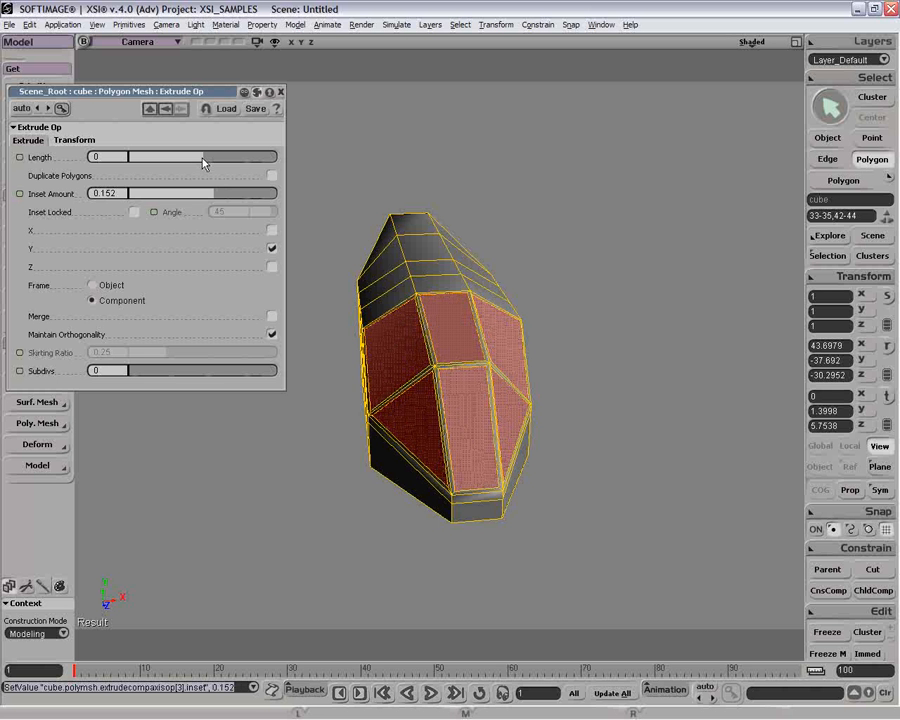
pyautogui.moveTo(150, 157); pyautogui.dragTo(204, 159)
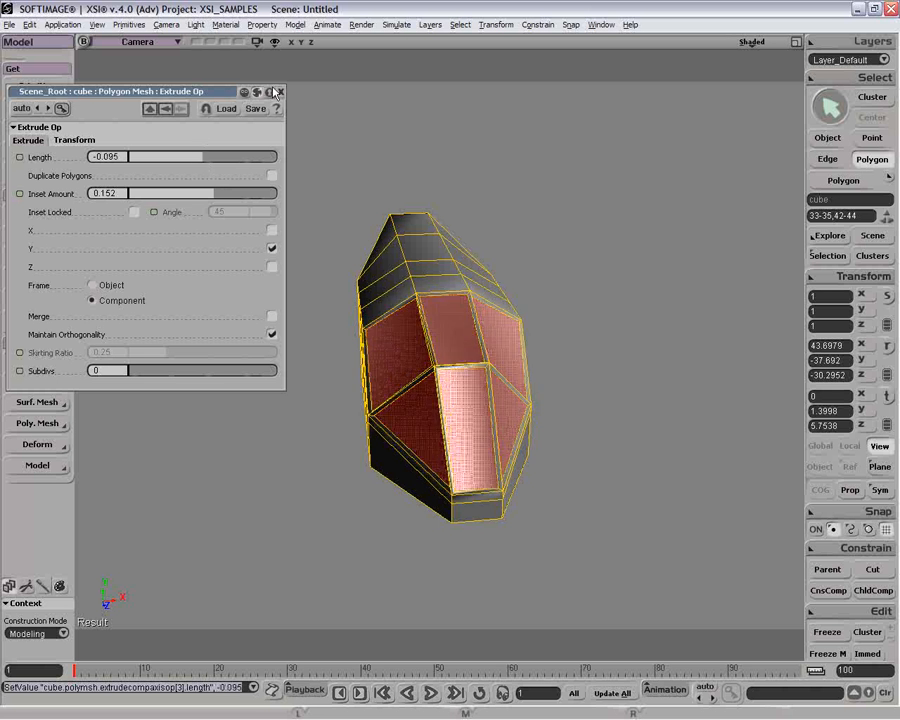
pyautogui.click(281, 92)
# Step: Extrude the six window polygons once more and push them slightly inward along their local Y axis
pyautogui.hotkey('ctrl', 'd')
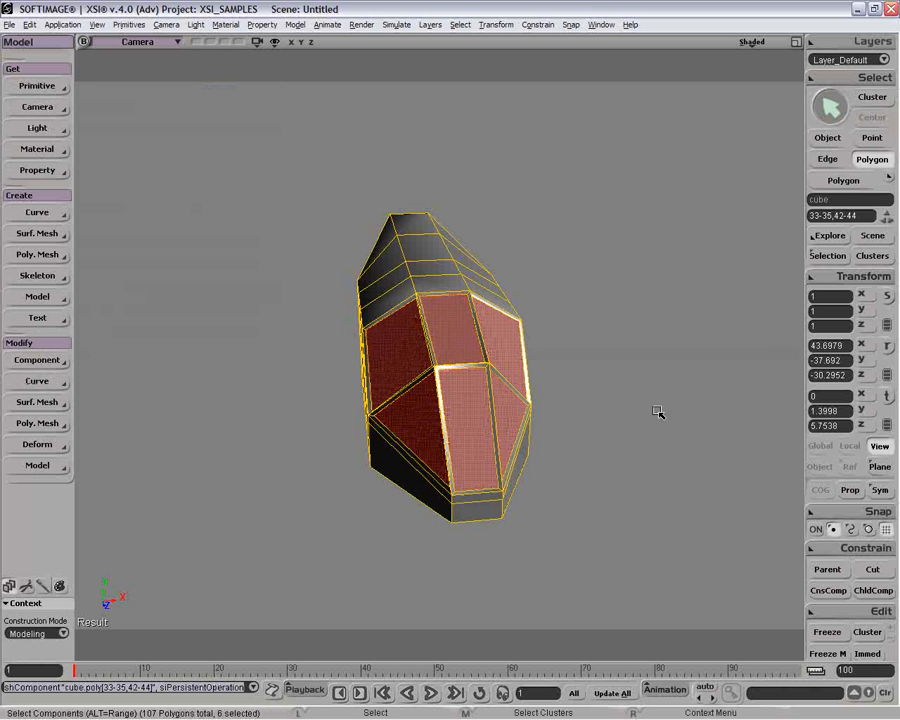
pyautogui.press('v')
pyautogui.click(852, 447)
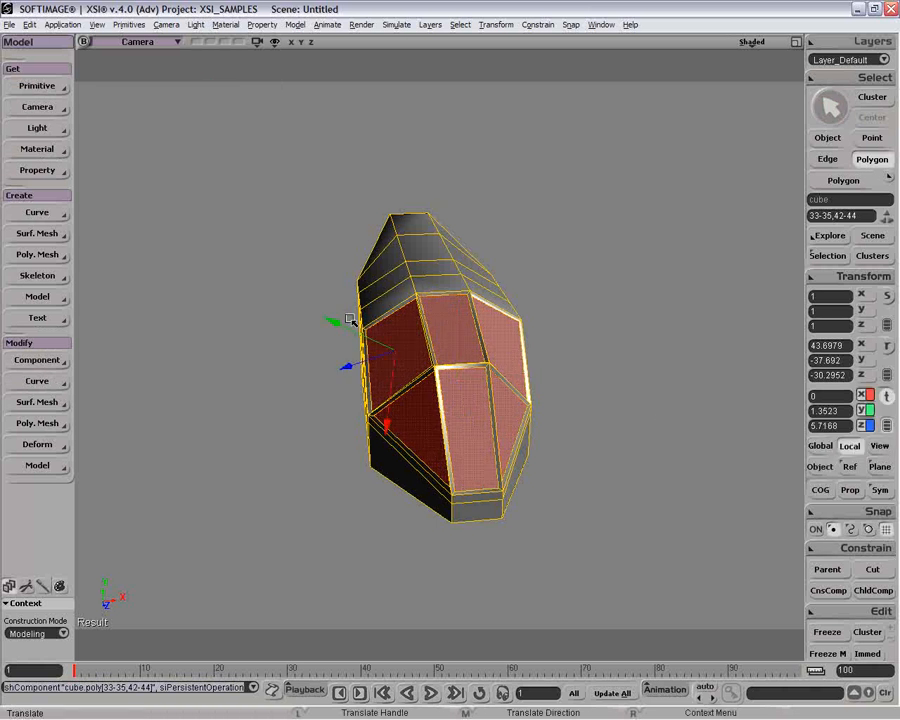
pyautogui.moveTo(346, 323); pyautogui.dragTo(352, 328)
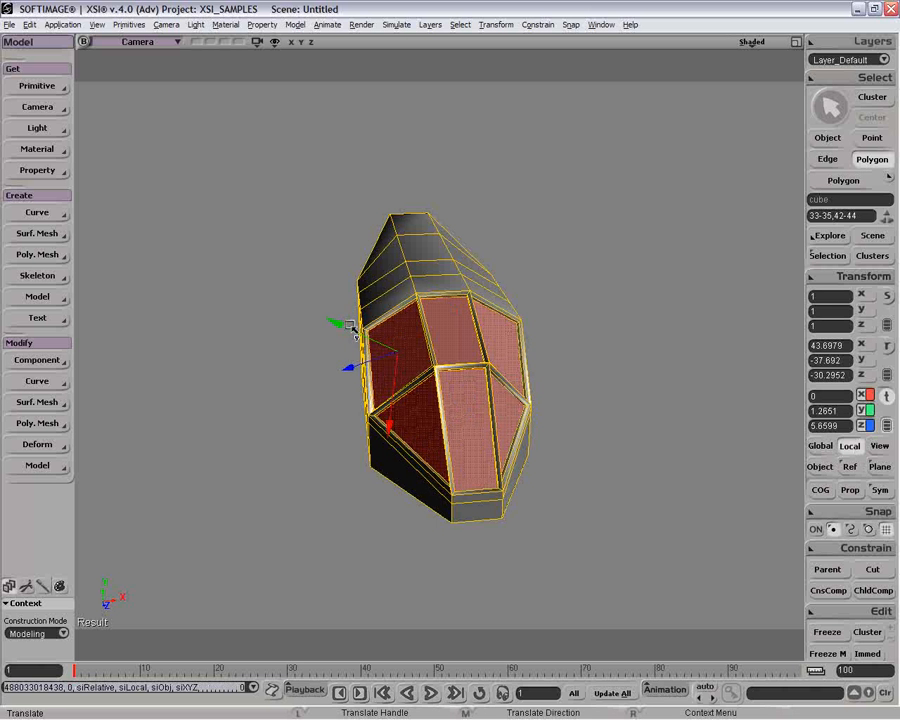
pyautogui.press('space')
pyautogui.press('o')
pyautogui.moveTo(686, 341); pyautogui.dragTo(559, 456)
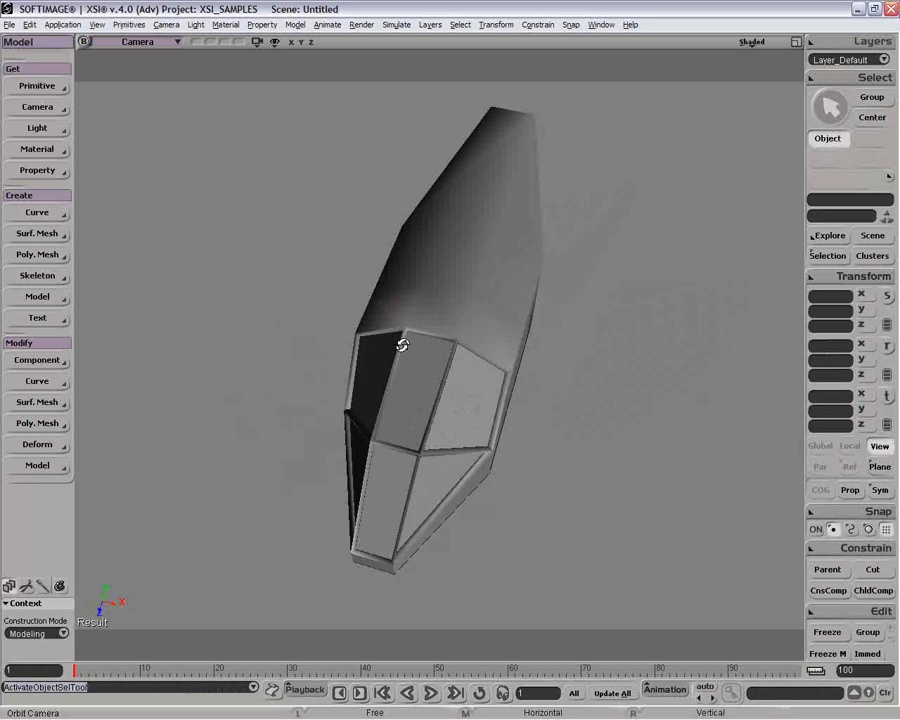
# Step: Select the upper rear side corner points of the cockpit and scale them inward along global X
pyautogui.click(796, 43)
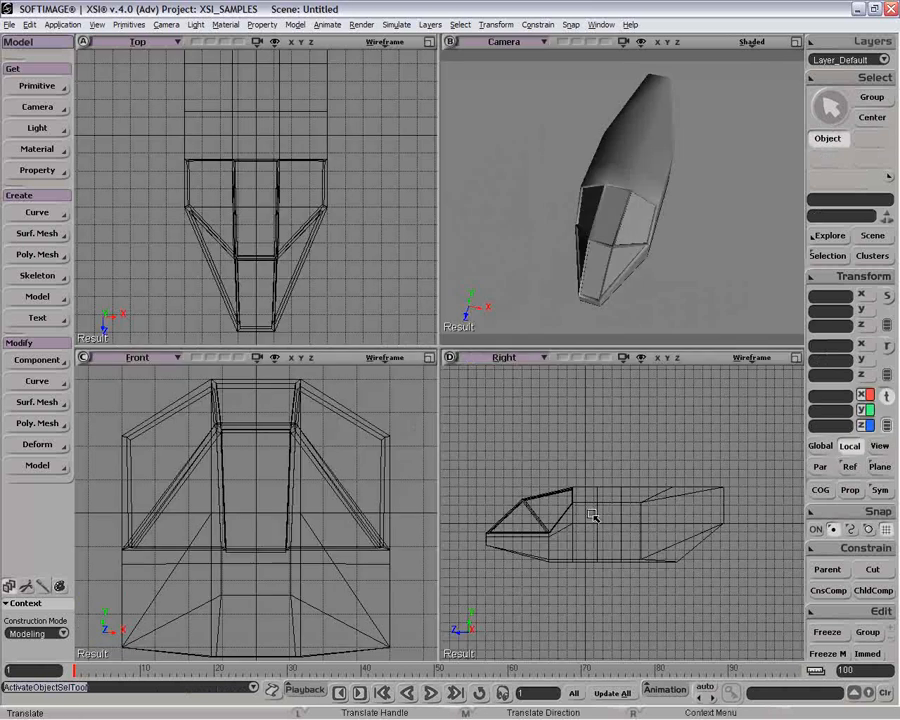
pyautogui.click(592, 515)
pyautogui.press('t')
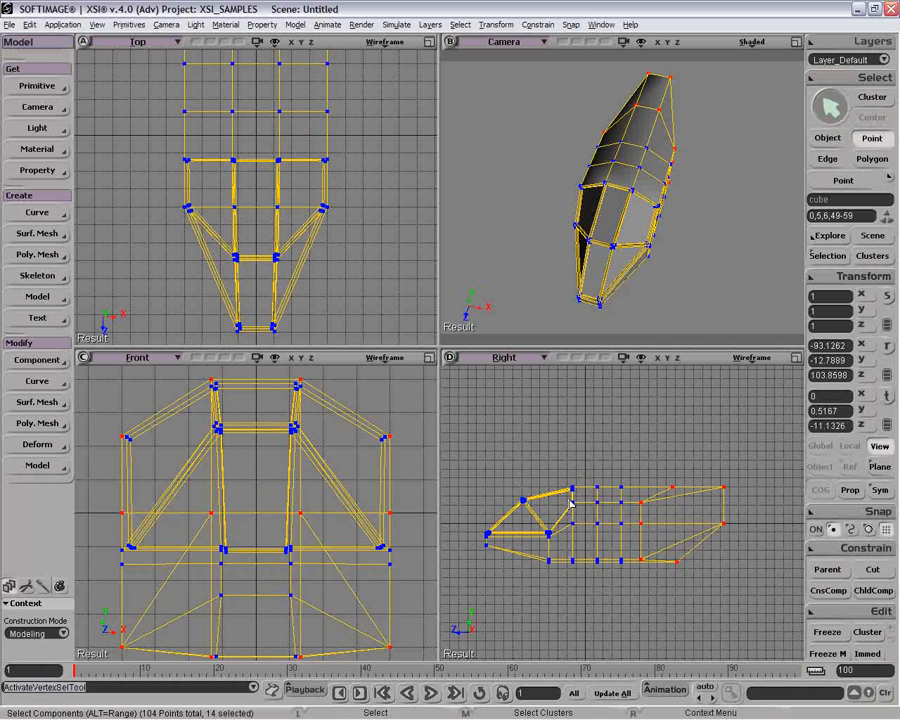
pyautogui.moveTo(569, 498); pyautogui.dragTo(578, 508)
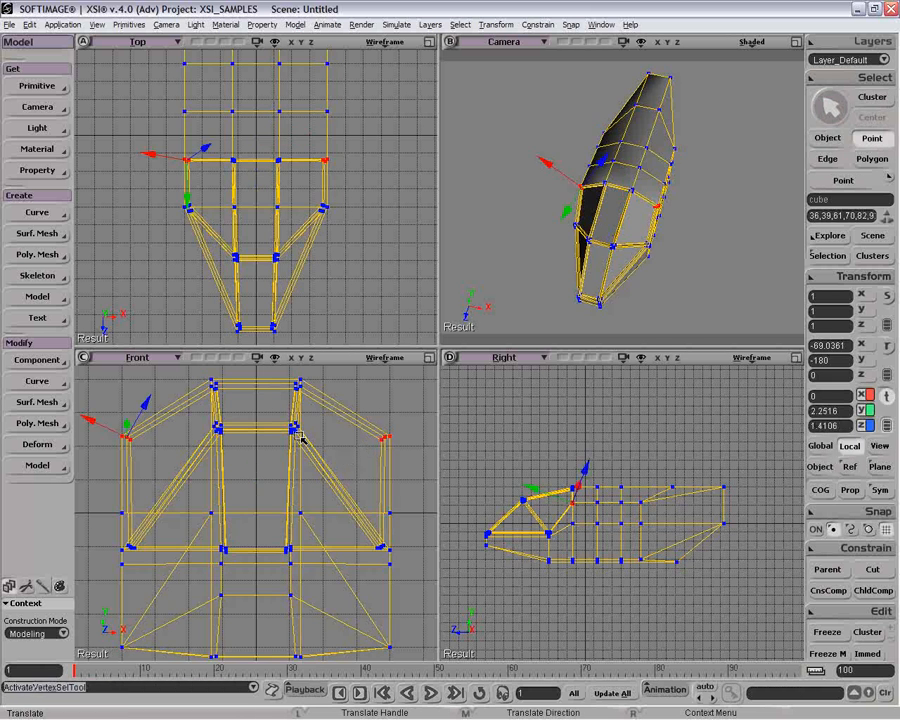
pyautogui.press('x')
pyautogui.click(820, 446)
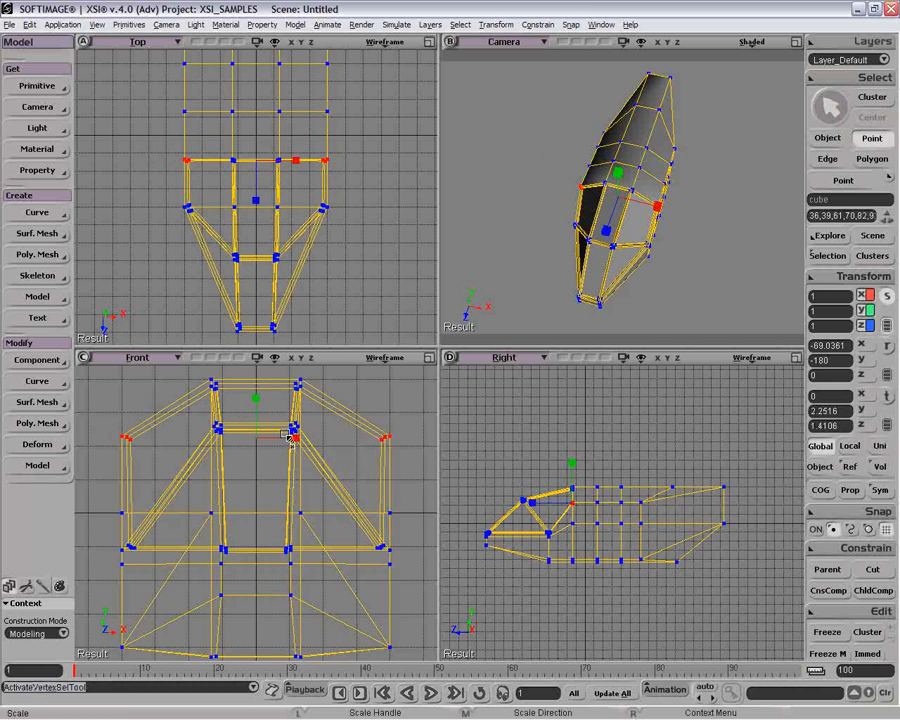
pyautogui.moveTo(290, 440); pyautogui.dragTo(282, 444)
pyautogui.press('space')
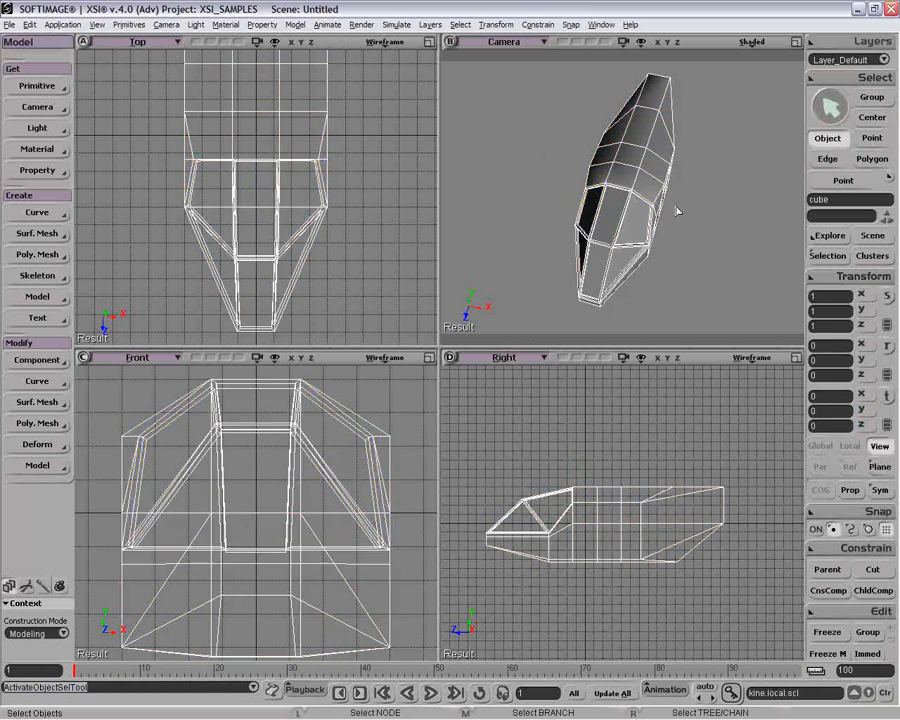
# Step: Examine the narrowed cockpit and the body behind it from the front and the side
pyautogui.click(677, 210)
pyautogui.press('F12')
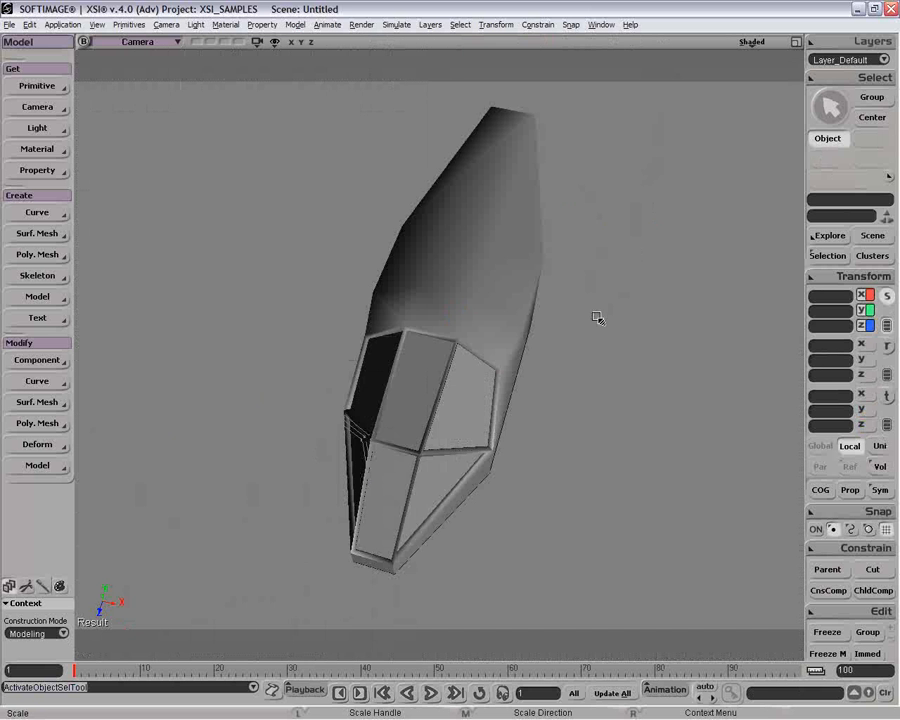
pyautogui.press('o')
pyautogui.moveTo(580, 376); pyautogui.dragTo(470, 266)
pyautogui.press('space')
pyautogui.click(502, 352)
pyautogui.press('x')
pyautogui.press('o')
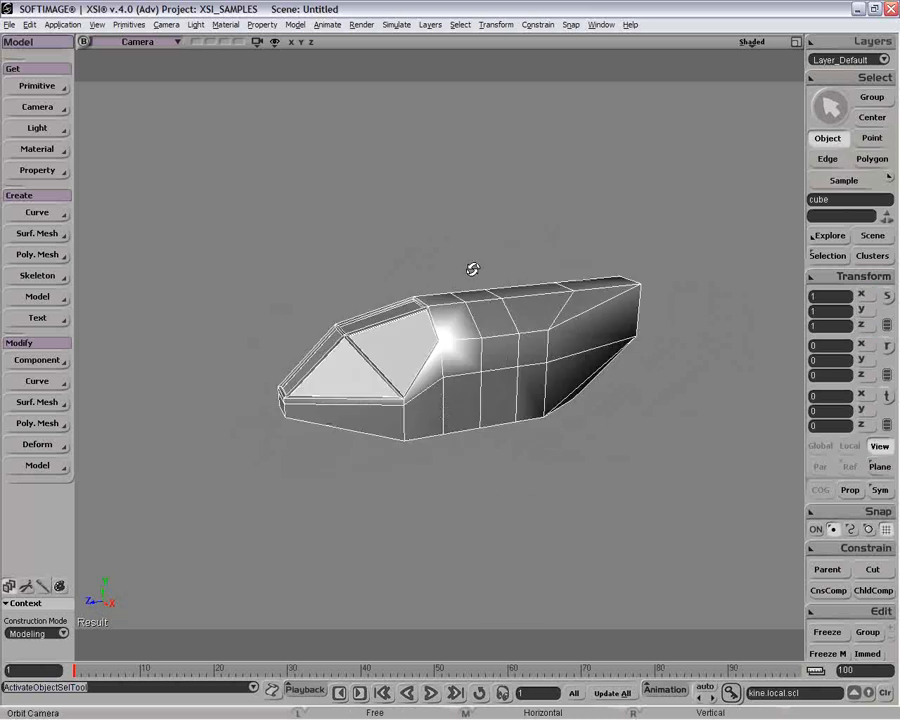
pyautogui.press('x')
pyautogui.click(797, 43)
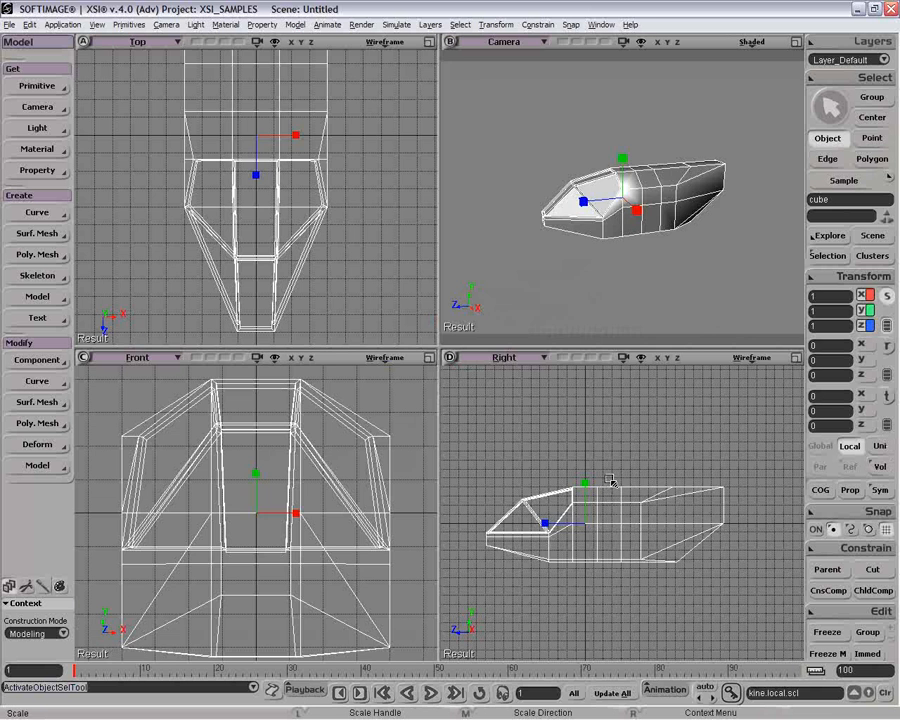
pyautogui.press('e')
pyautogui.click(612, 502)
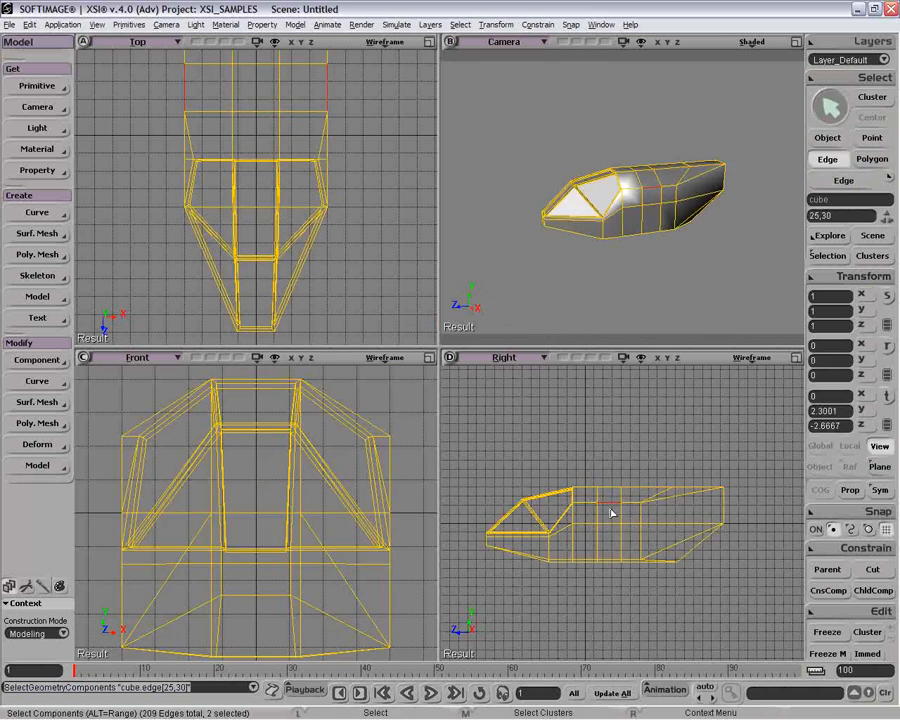
pyautogui.press('x')
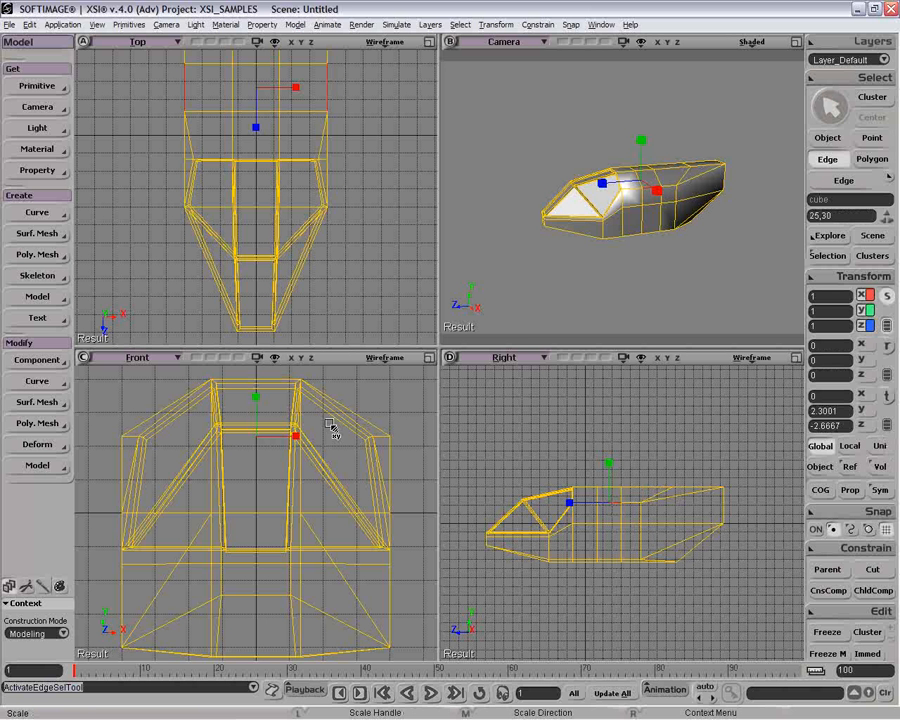
pyautogui.moveTo(288, 439); pyautogui.dragTo(285, 437)
pyautogui.hotkey('ctrl', 'a')
pyautogui.press('space')
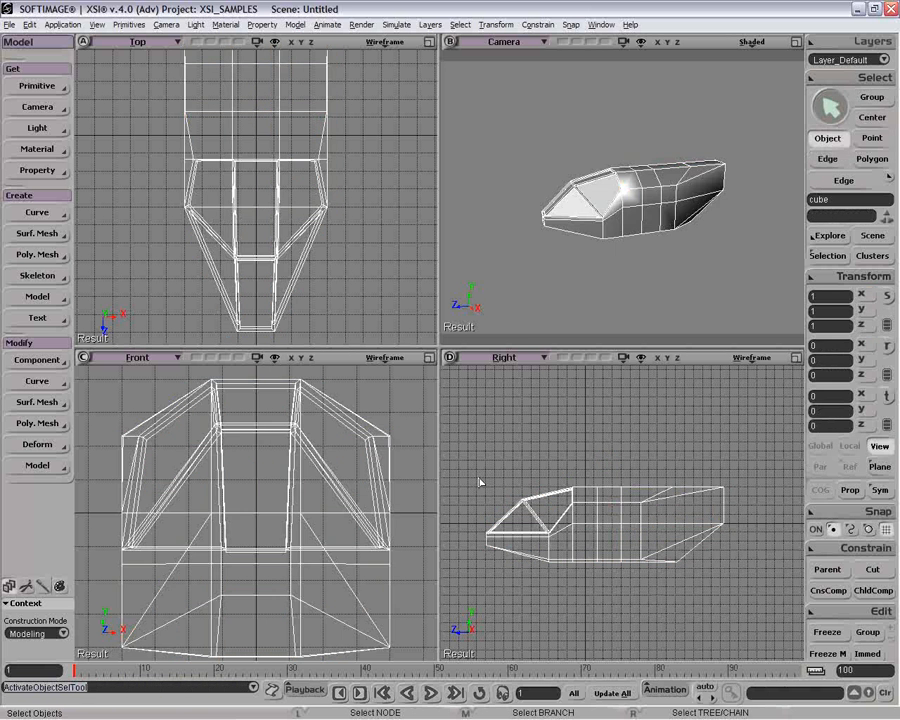
# Step: Select the four upper side edges of the body behind the cockpit and scale them inward along X
pyautogui.press('e')
pyautogui.click(612, 516)
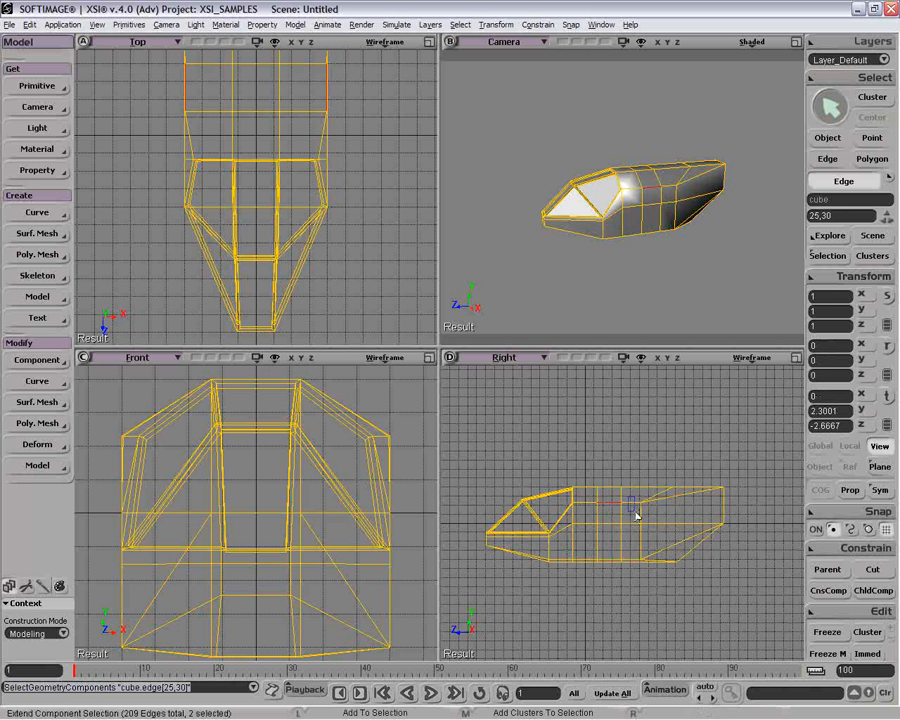
pyautogui.keyDown('shift'); pyautogui.click(637, 516); pyautogui.keyUp('shift')
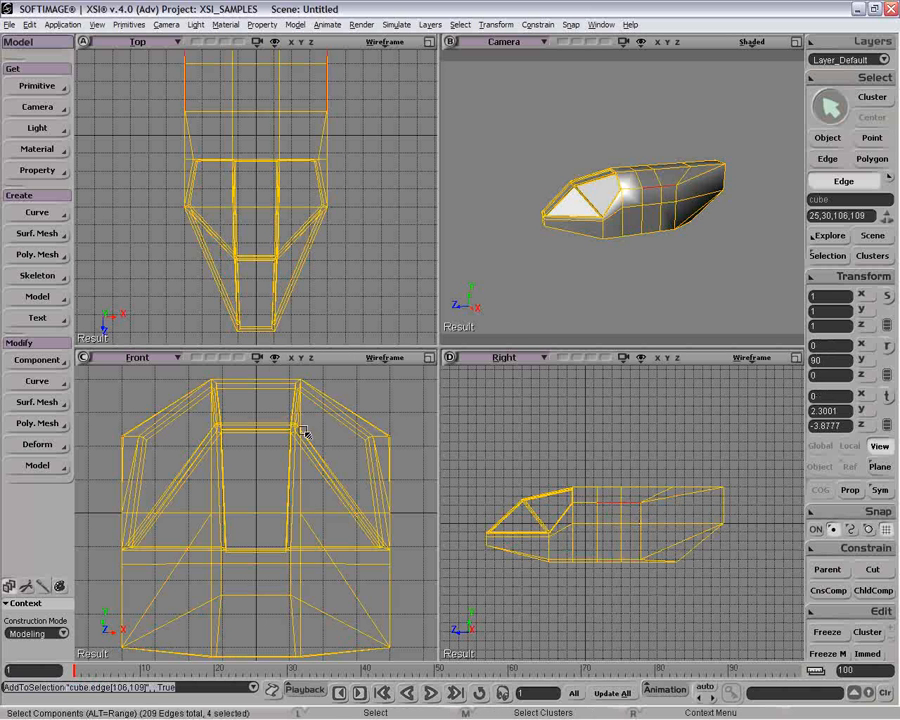
pyautogui.press('x')
pyautogui.moveTo(294, 440); pyautogui.dragTo(287, 444)
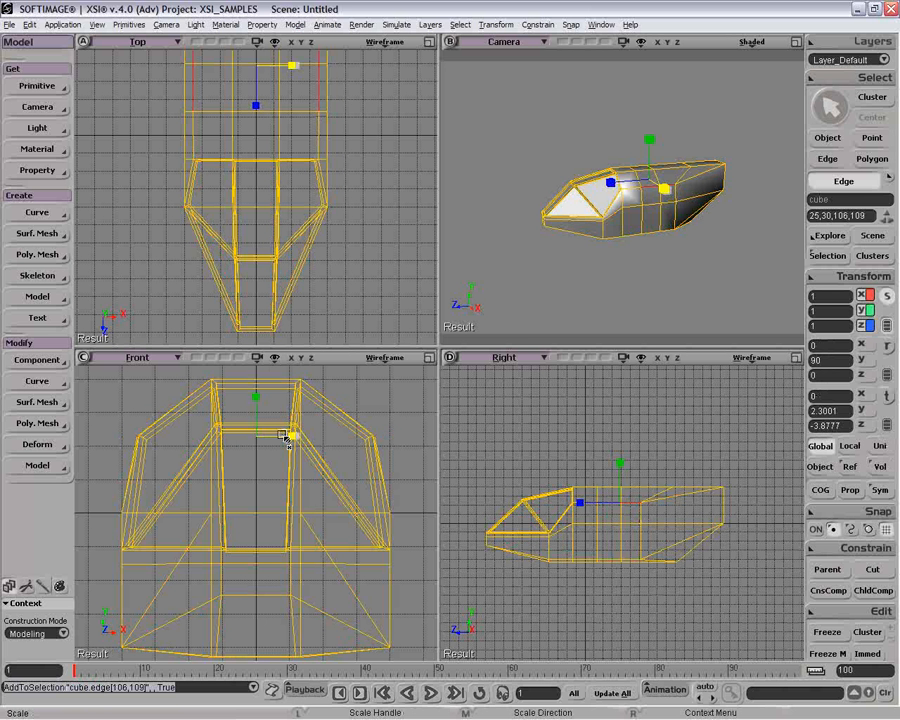
pyautogui.press('space')
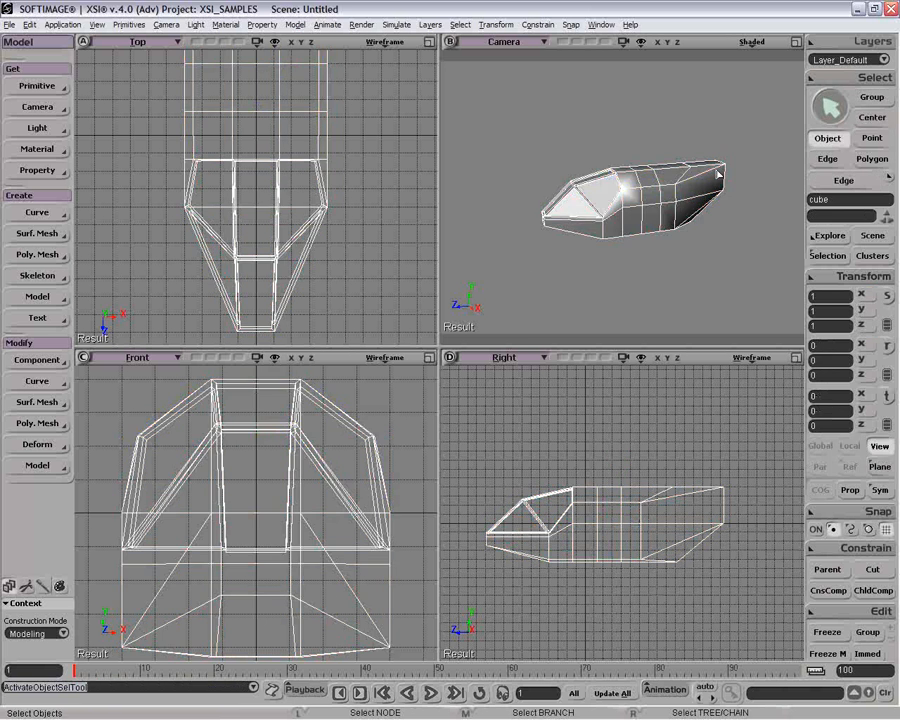
# Step: Select the upper centre polygon at the rear end of the body and extrude it along its axis with a length of 10
pyautogui.press('p')
pyautogui.moveTo(712, 190); pyautogui.dragTo(661, 138)
pyautogui.press('o')
pyautogui.press('p')
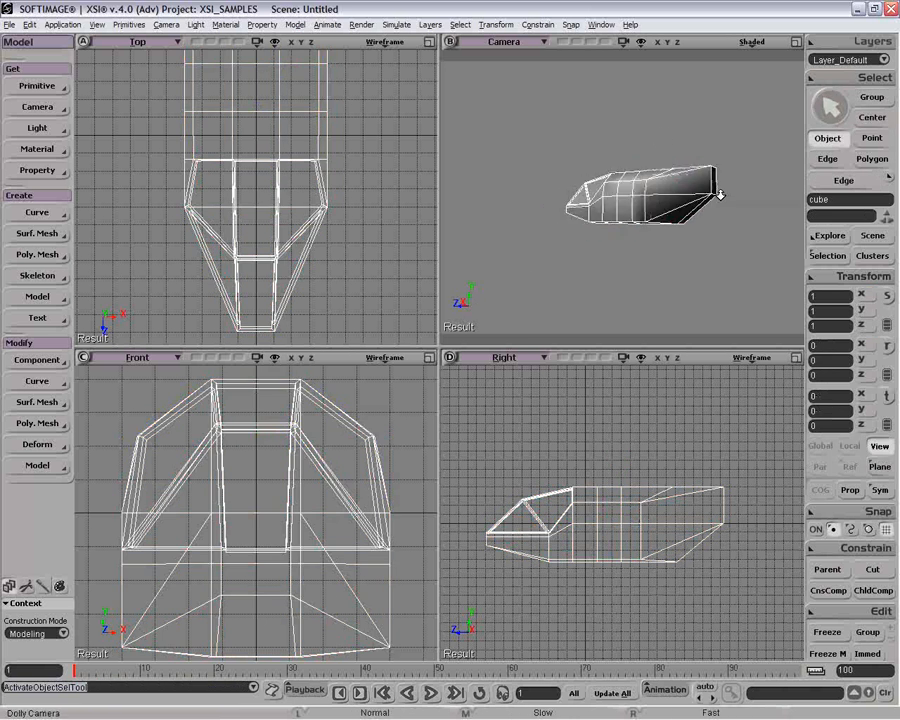
pyautogui.press('u')
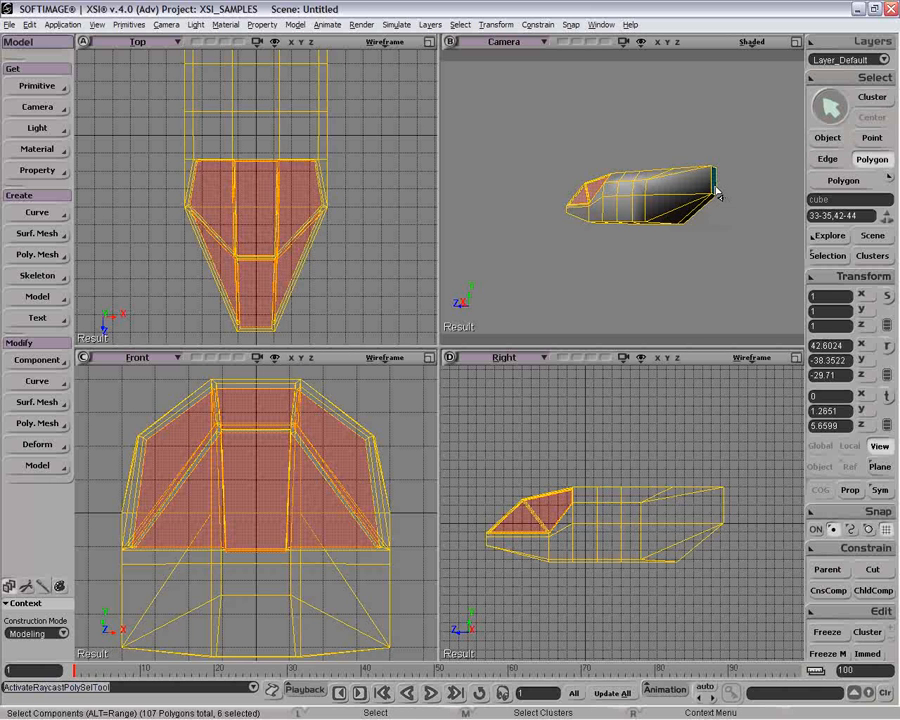
pyautogui.click(712, 185)
pyautogui.press('z')
pyautogui.rightClick(719, 400)
pyautogui.moveTo(730, 478); pyautogui.dragTo(662, 489)
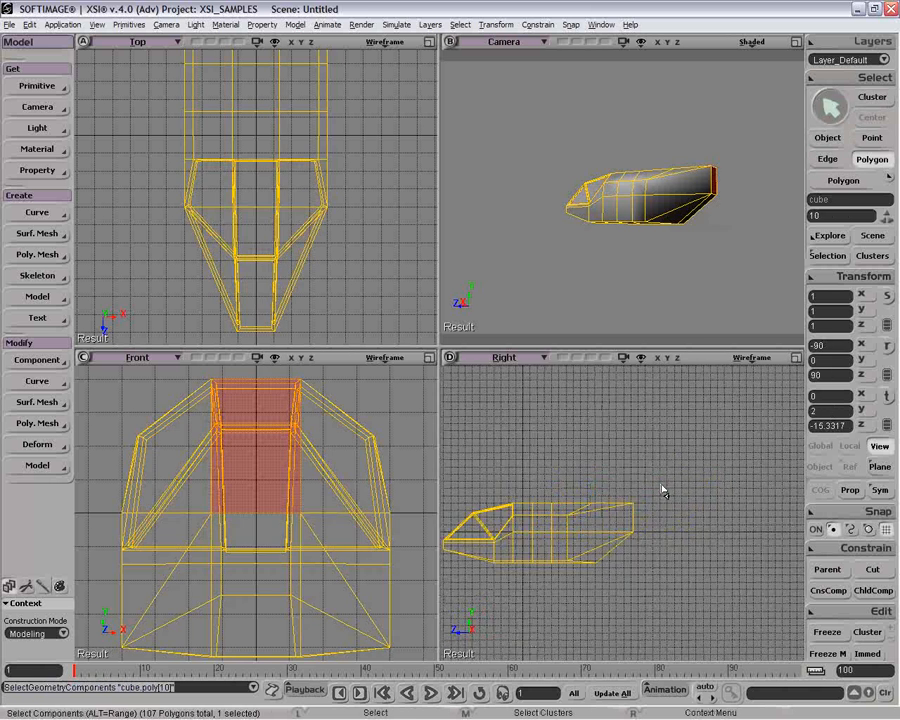
pyautogui.rightClick(714, 192)
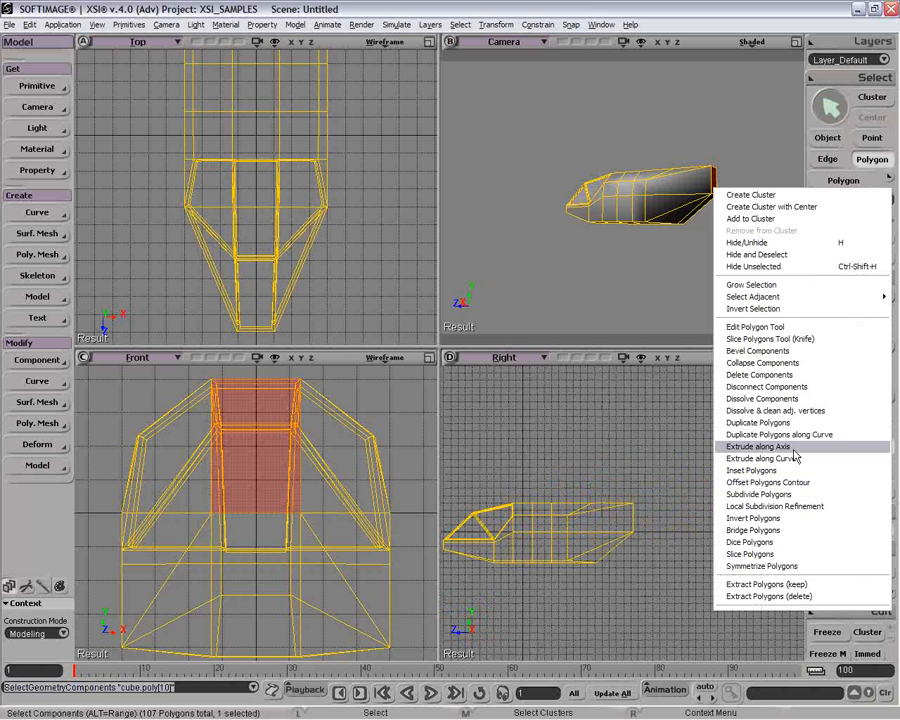
pyautogui.click(748, 447)
pyautogui.moveTo(215, 157); pyautogui.dragTo(285, 160)
# Step: Taper the extruded tail by setting its scaling to X 0.498, Y 0.995 and Z 0.448
pyautogui.click(77, 142)
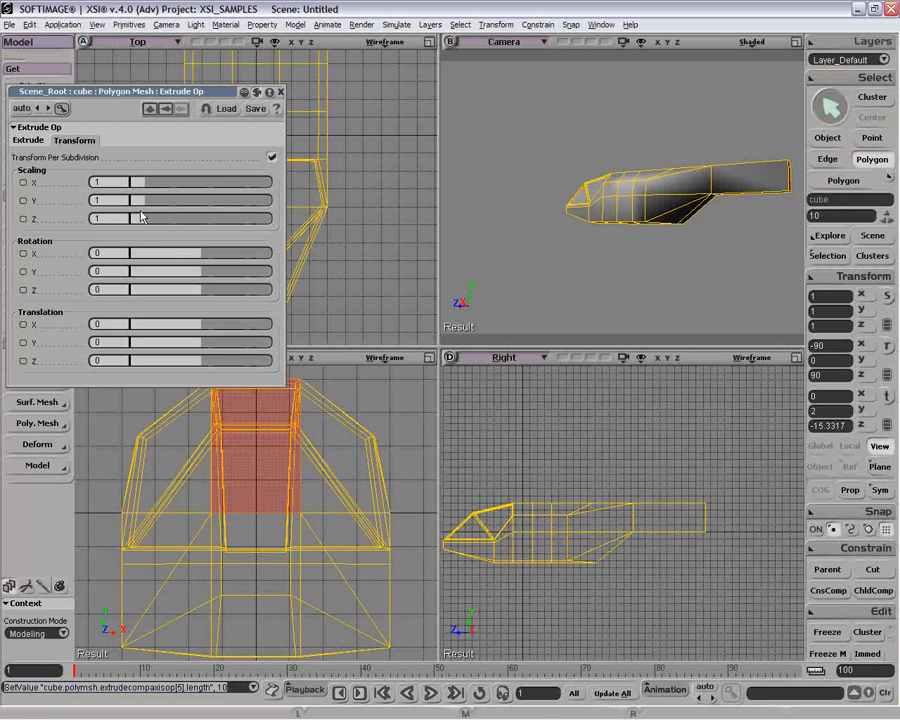
pyautogui.moveTo(144, 201); pyautogui.dragTo(139, 221)
pyautogui.moveTo(140, 182); pyautogui.dragTo(139, 188)
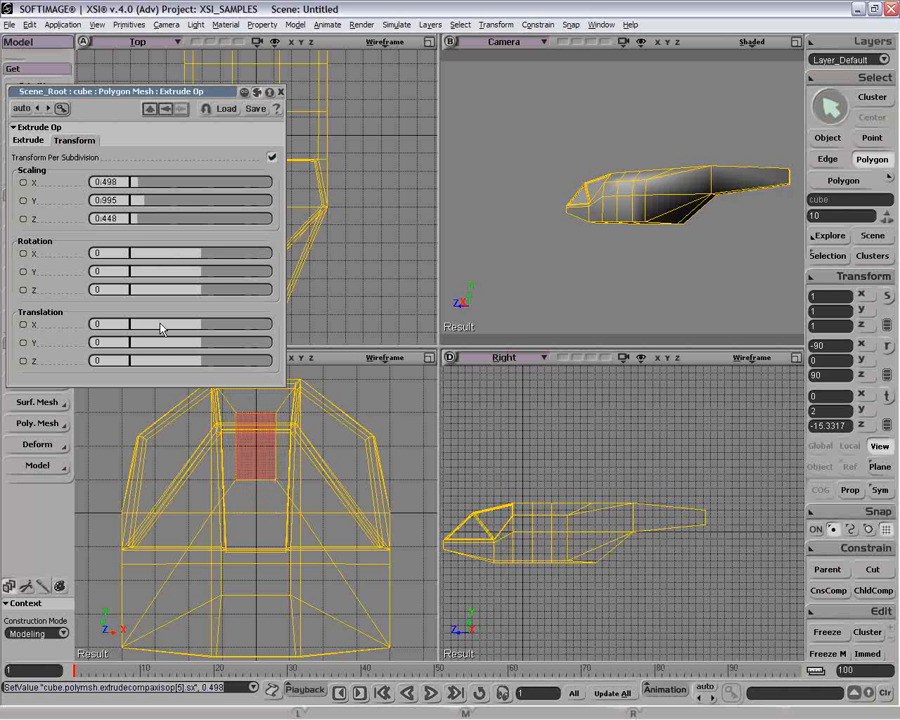
# Step: Turn off per-subdivision transformation for the tail extrusion and set its subdivisions to 2
pyautogui.click(30, 140)
pyautogui.click(75, 141)
pyautogui.click(45, 157)
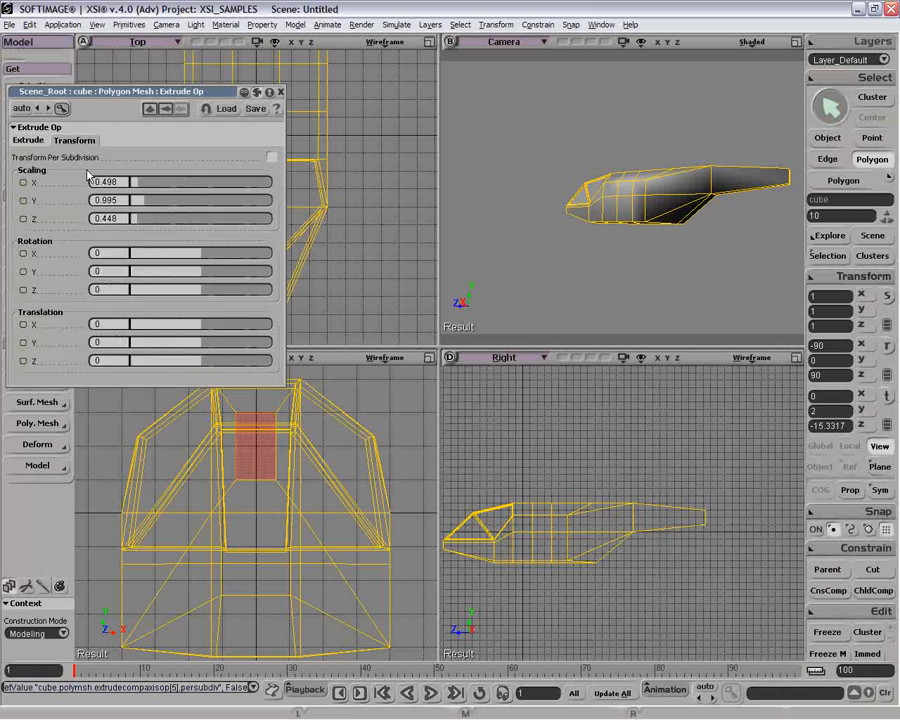
pyautogui.click(28, 140)
pyautogui.moveTo(166, 365)
pyautogui.mouseDown()
pyautogui.moveTo(179, 373)
pyautogui.moveTo(163, 372)
pyautogui.mouseUp()
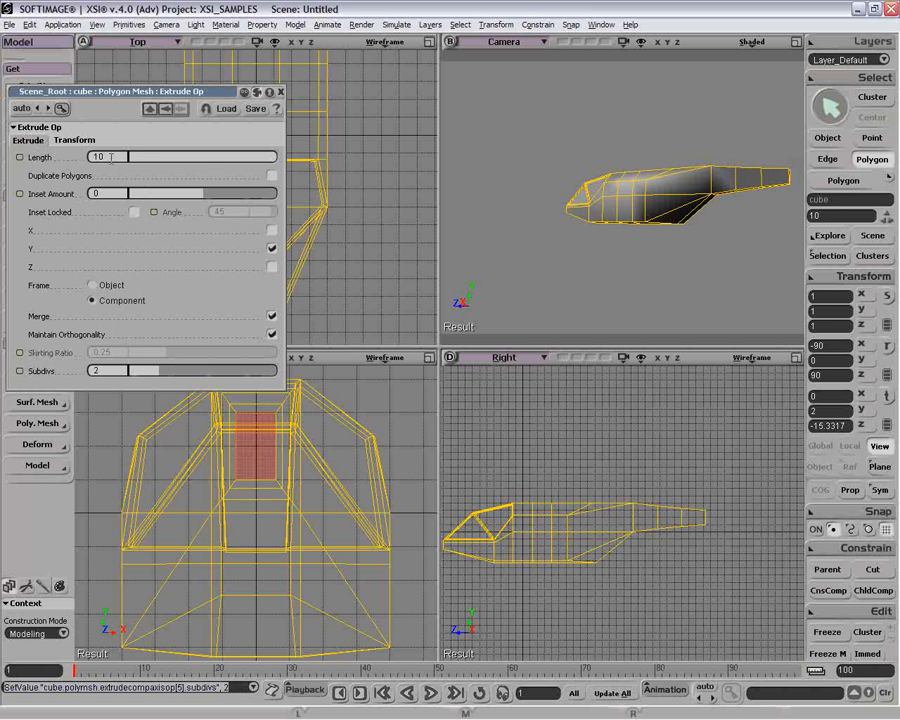
# Step: Lengthen and raise the tail boom by setting the extrusion's translation to Y 10 and X 1.542
pyautogui.click(74, 140)
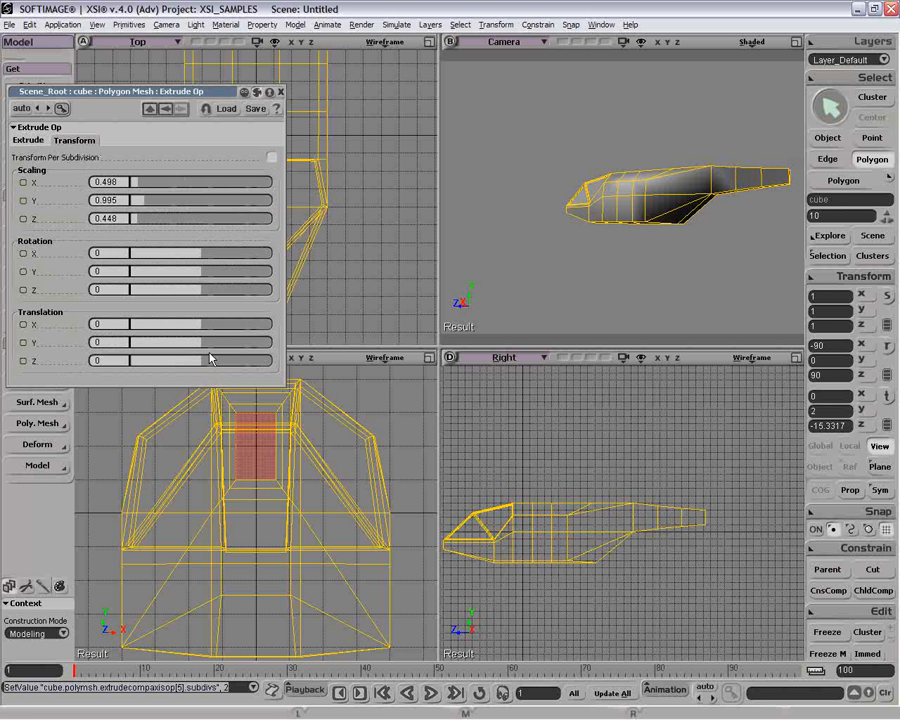
pyautogui.moveTo(201, 345); pyautogui.dragTo(274, 346)
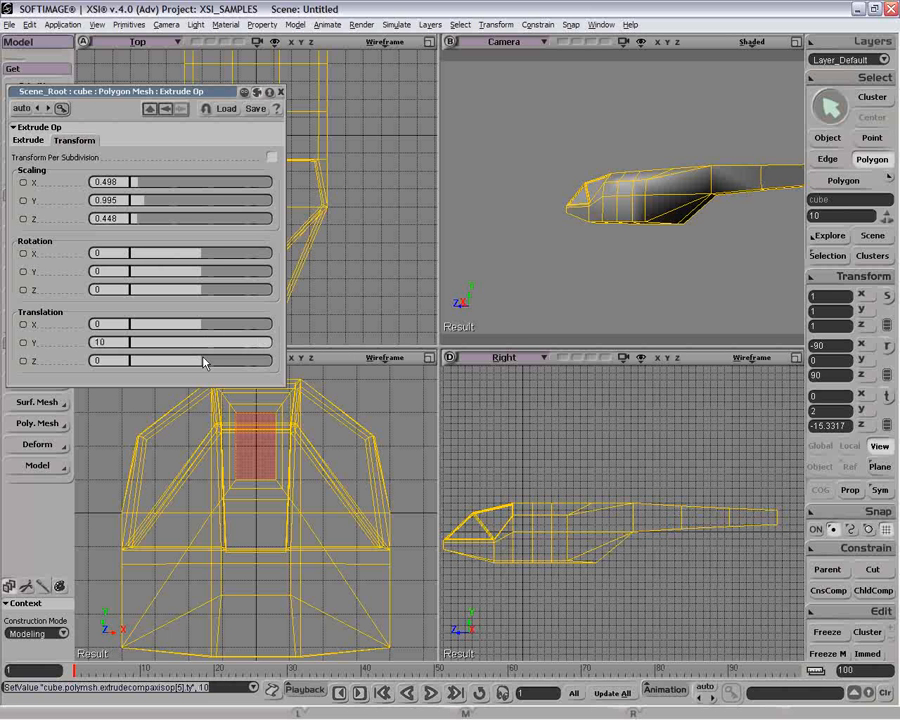
pyautogui.moveTo(203, 360); pyautogui.dragTo(214, 331)
pyautogui.hotkey('ctrl', 'z')
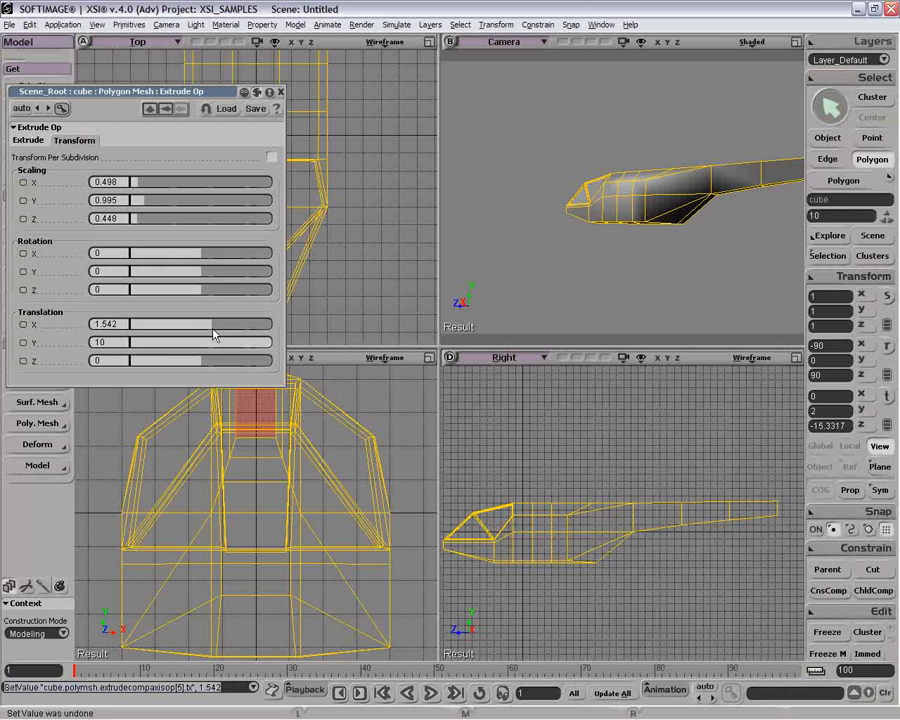
pyautogui.click(40, 141)
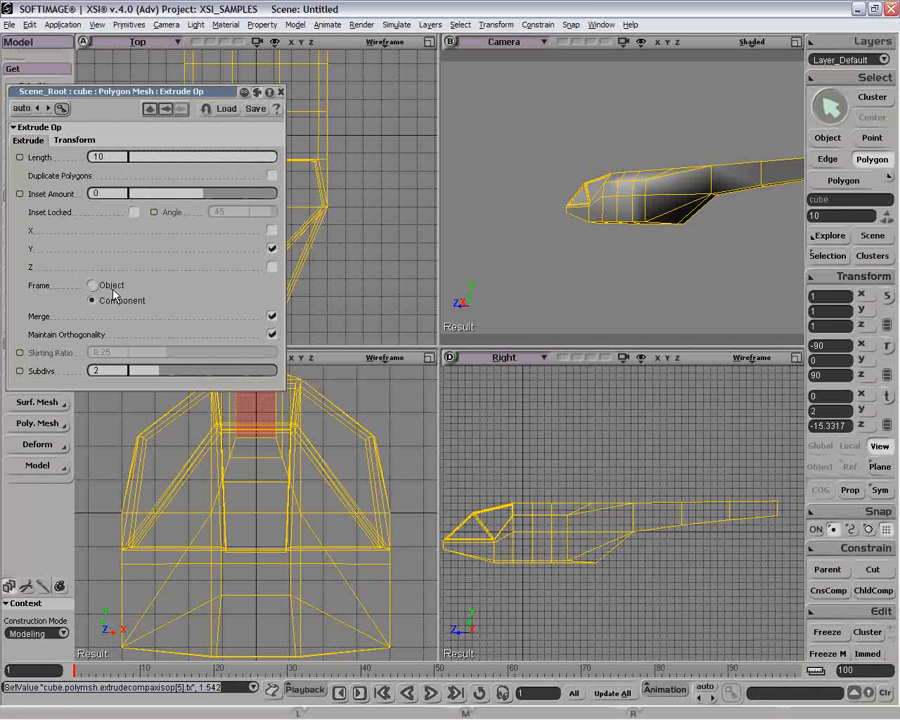
pyautogui.click(281, 92)
# Step: Select the four lengthwise edges of the last segment of the tail boom
pyautogui.press('space')
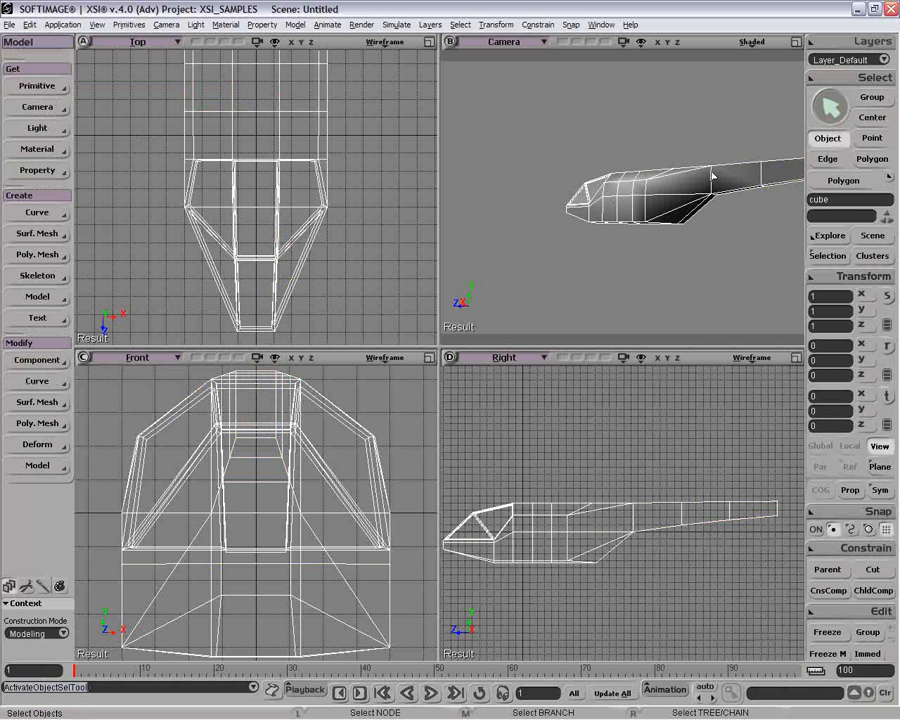
pyautogui.press('a')
pyautogui.press('o')
pyautogui.moveTo(712, 176); pyautogui.dragTo(606, 176)
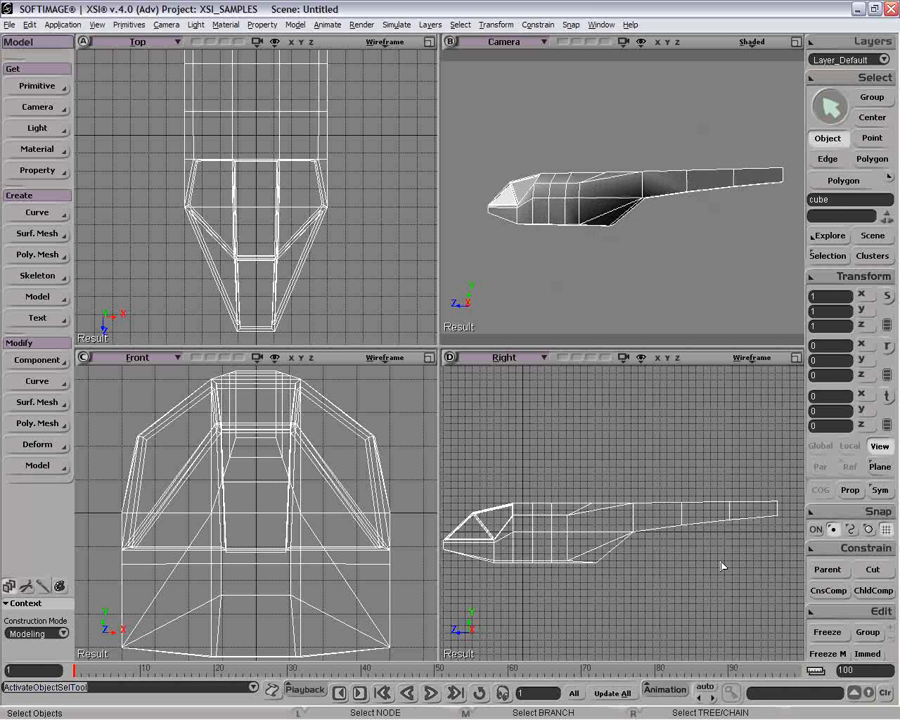
pyautogui.press('e')
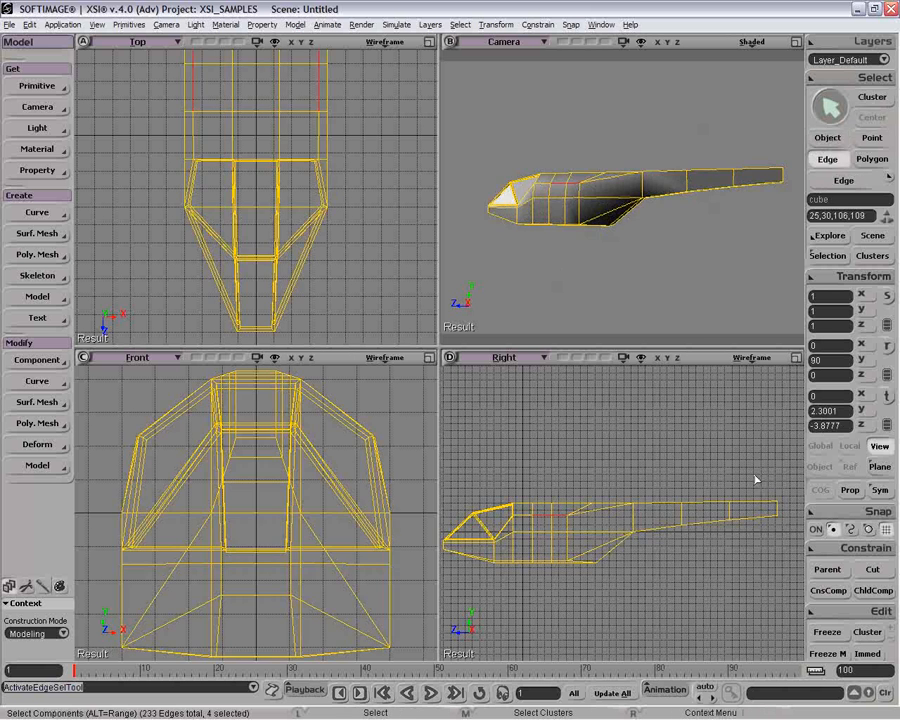
pyautogui.moveTo(757, 479); pyautogui.dragTo(765, 570)
pyautogui.press('e')
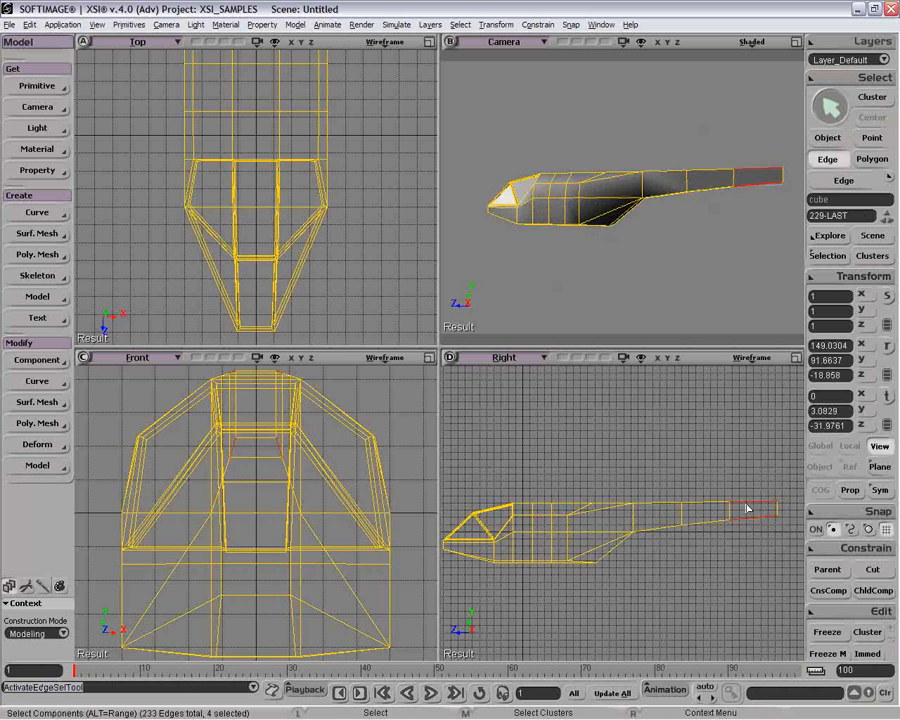
# Step: Try subdividing the four selected tail edges evenly into 2 with connection on, and undo it
pyautogui.hotkey('shift', 'd')
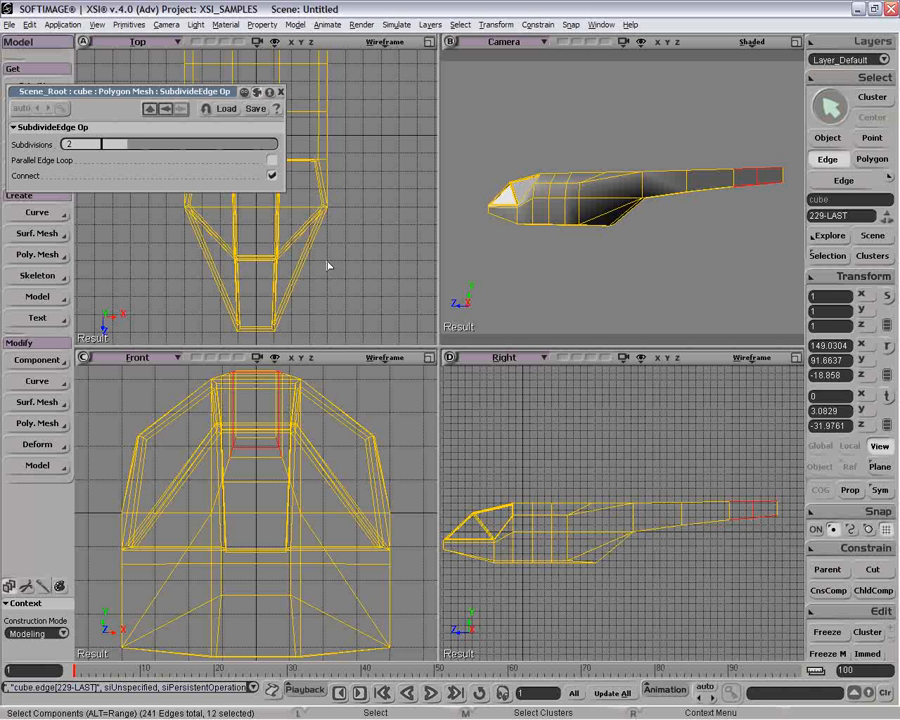
pyautogui.click(281, 91)
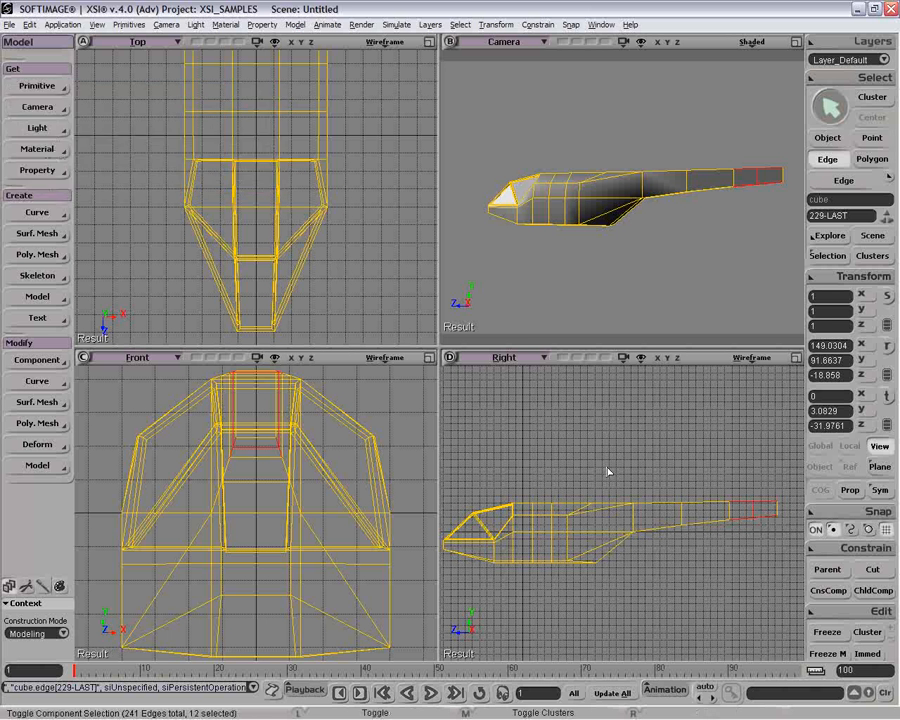
pyautogui.hotkey('ctrl', 'z')
# Step: Split the four selected tail edges with connection on and an edge ratio of about 31.4
pyautogui.rightClick(757, 523)
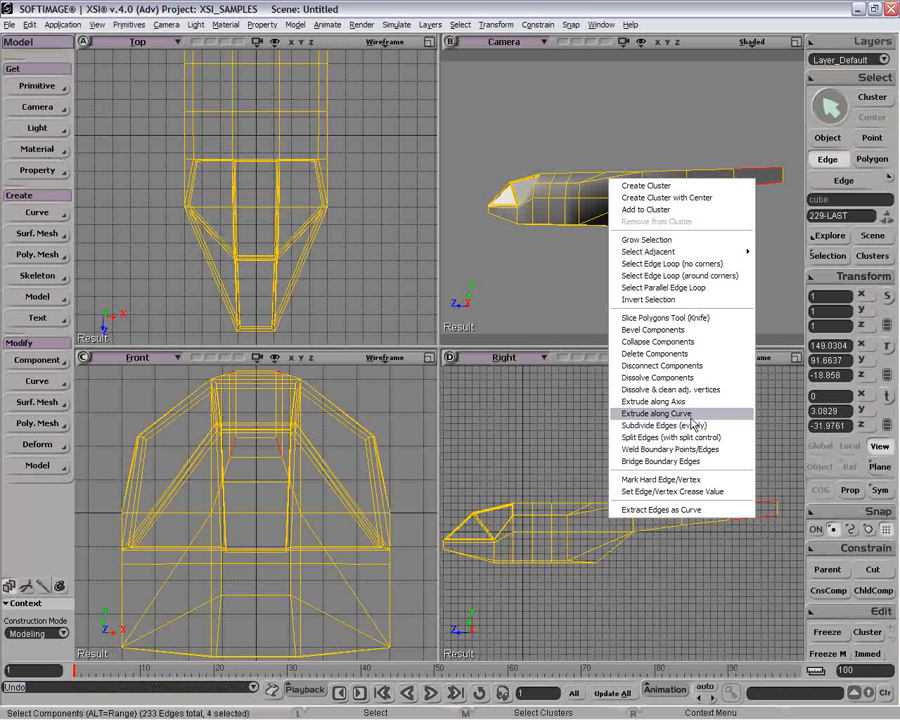
pyautogui.click(720, 440)
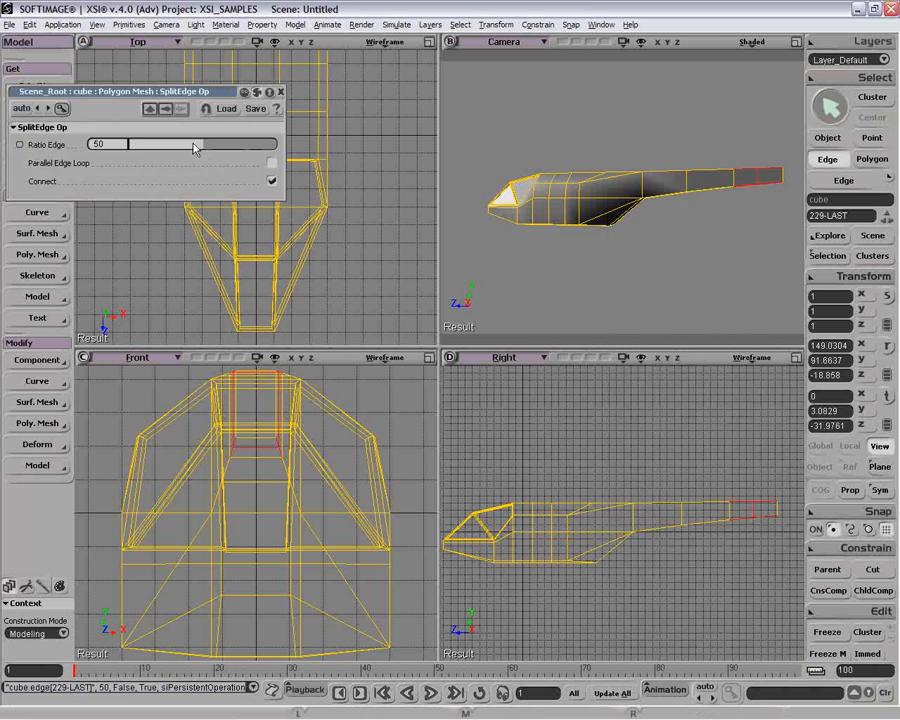
pyautogui.moveTo(199, 145); pyautogui.dragTo(177, 146)
pyautogui.click(281, 92)
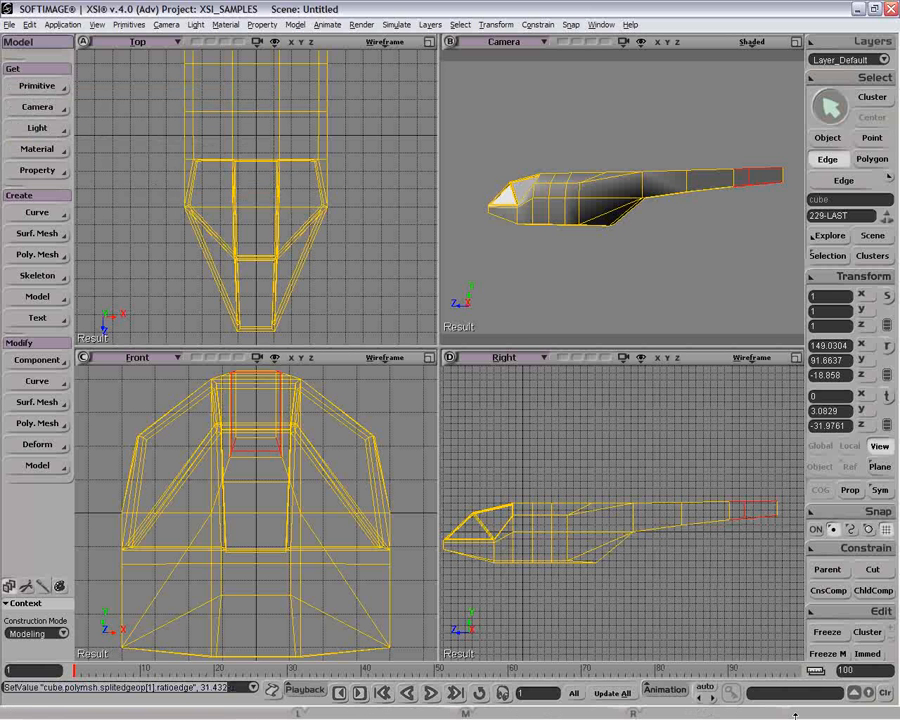
# Step: Select the two lower side edges behind the new split at the tail's end and extrude them along their axis with length 1
pyautogui.press('e')
pyautogui.moveTo(759, 510); pyautogui.dragTo(767, 538)
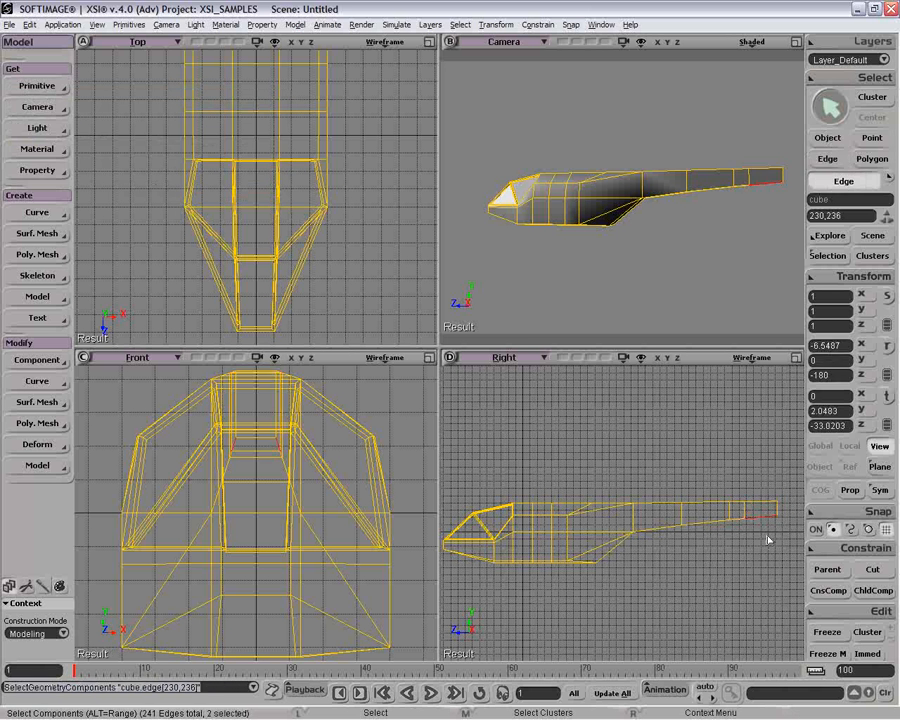
pyautogui.press('e')
pyautogui.press('f')
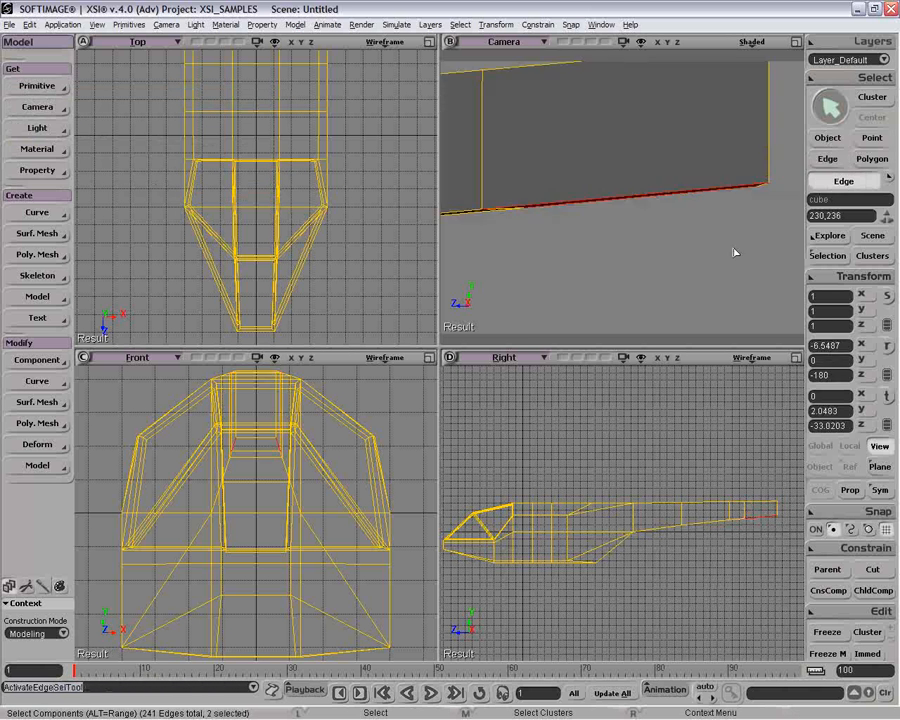
pyautogui.press('o')
pyautogui.moveTo(731, 257); pyautogui.dragTo(694, 181)
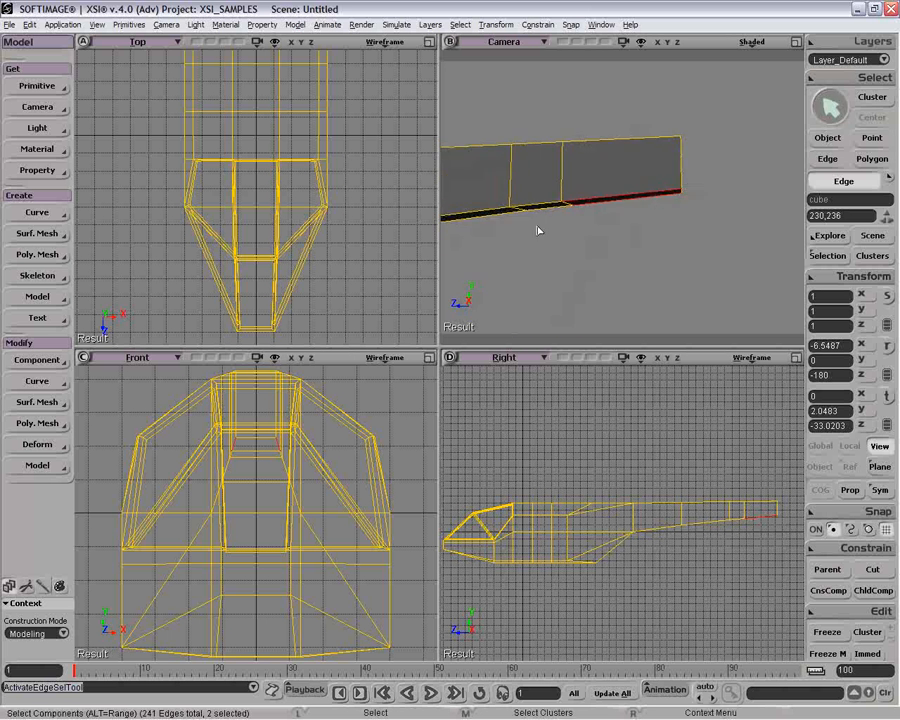
pyautogui.rightClick(641, 200)
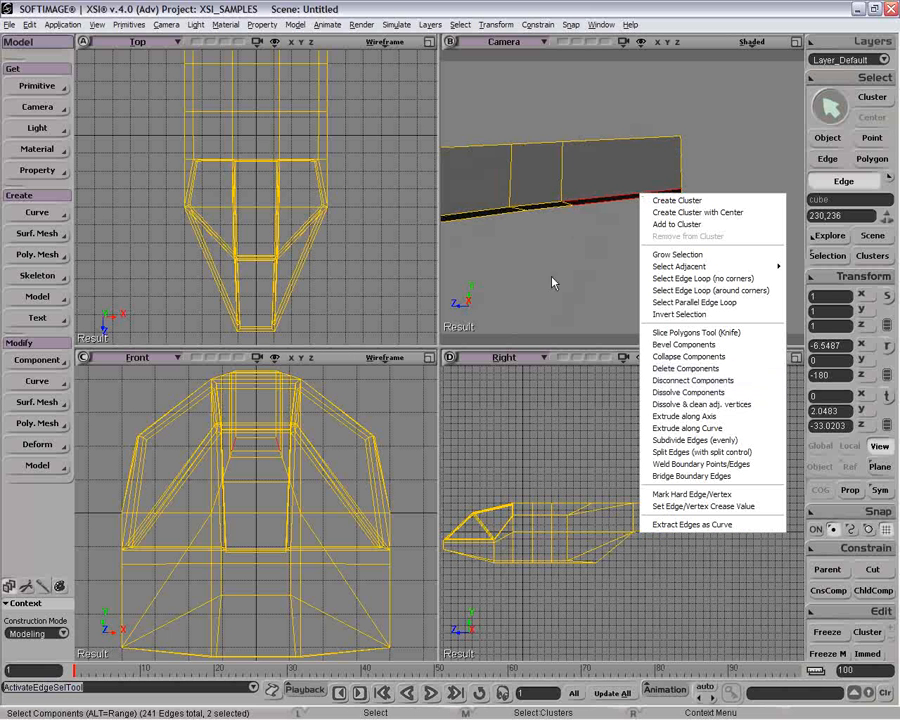
pyautogui.click(694, 417)
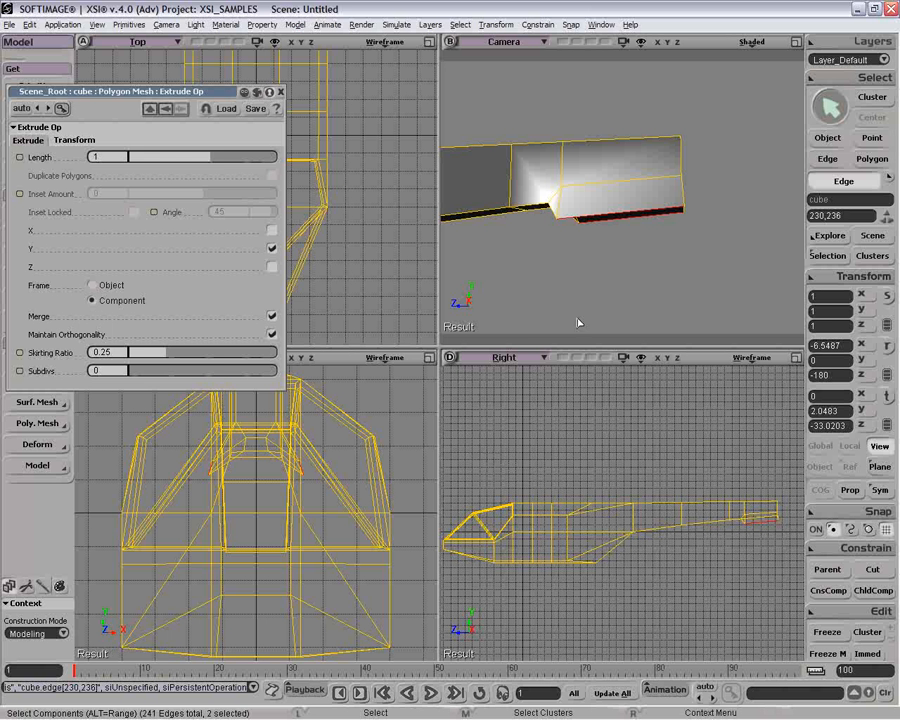
# Step: Move the two extruded edges outward and down along their local Y axis to form a pair of slanted tail fins
pyautogui.press('v')
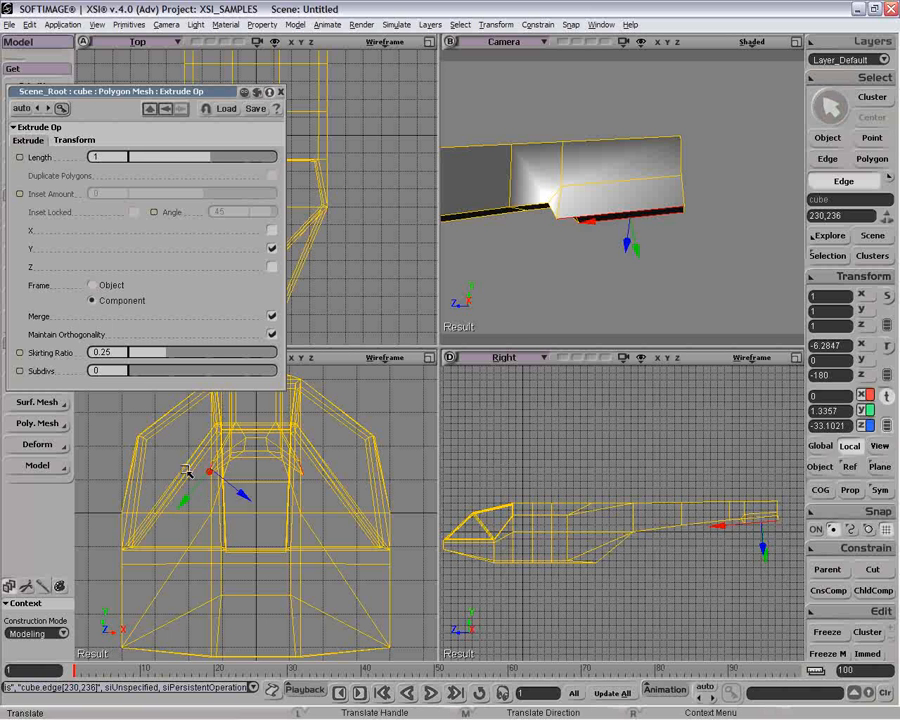
pyautogui.moveTo(197, 490); pyautogui.dragTo(121, 568)
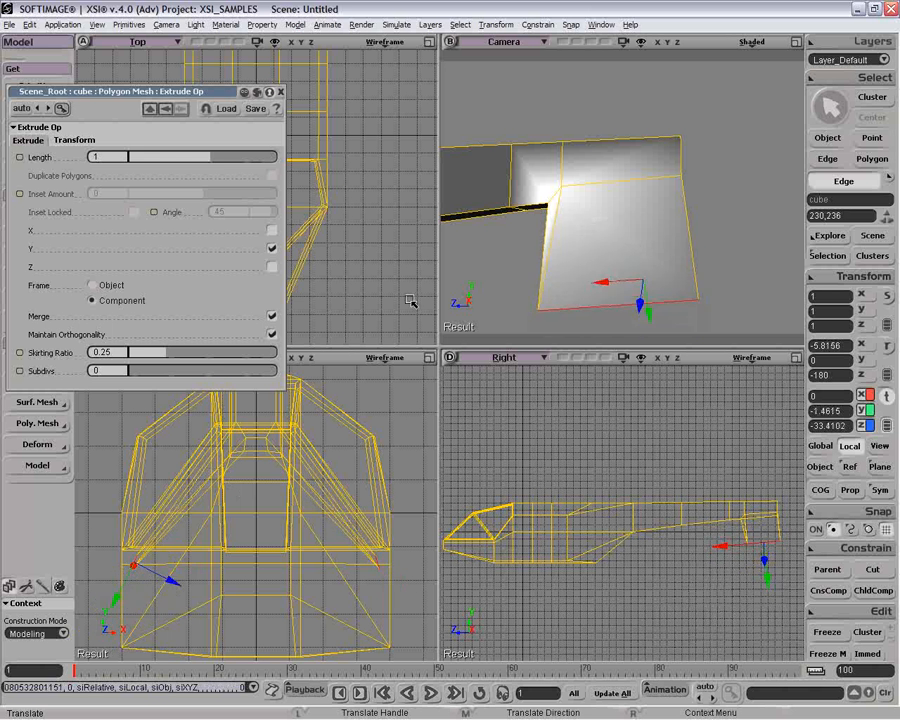
pyautogui.press('o')
pyautogui.moveTo(518, 251)
pyautogui.mouseDown()
pyautogui.moveTo(639, 218)
pyautogui.moveTo(483, 243)
pyautogui.moveTo(430, 306)
pyautogui.moveTo(506, 267)
pyautogui.mouseUp()
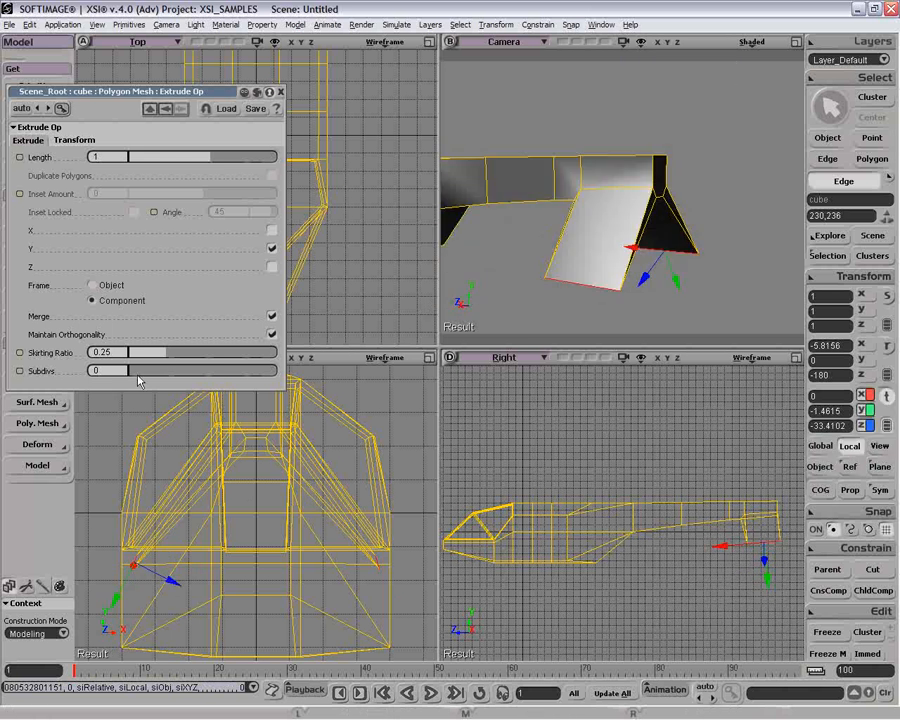
# Step: Try 4 subdivisions on the fin extrusion, reset them to 0, and set the skirting ratio to 0.352
pyautogui.moveTo(130, 372); pyautogui.dragTo(189, 372)
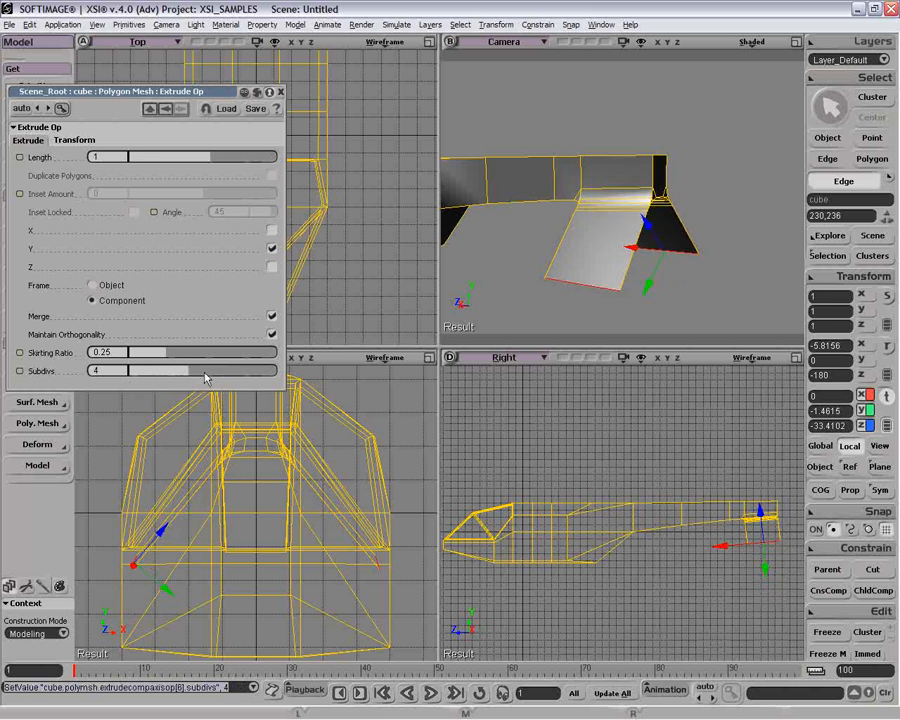
pyautogui.click(124, 372)
pyautogui.moveTo(164, 359); pyautogui.dragTo(182, 363)
# Step: Taper the tips of both tail fins by setting the extrusion's X scaling to 0.398
pyautogui.press('o')
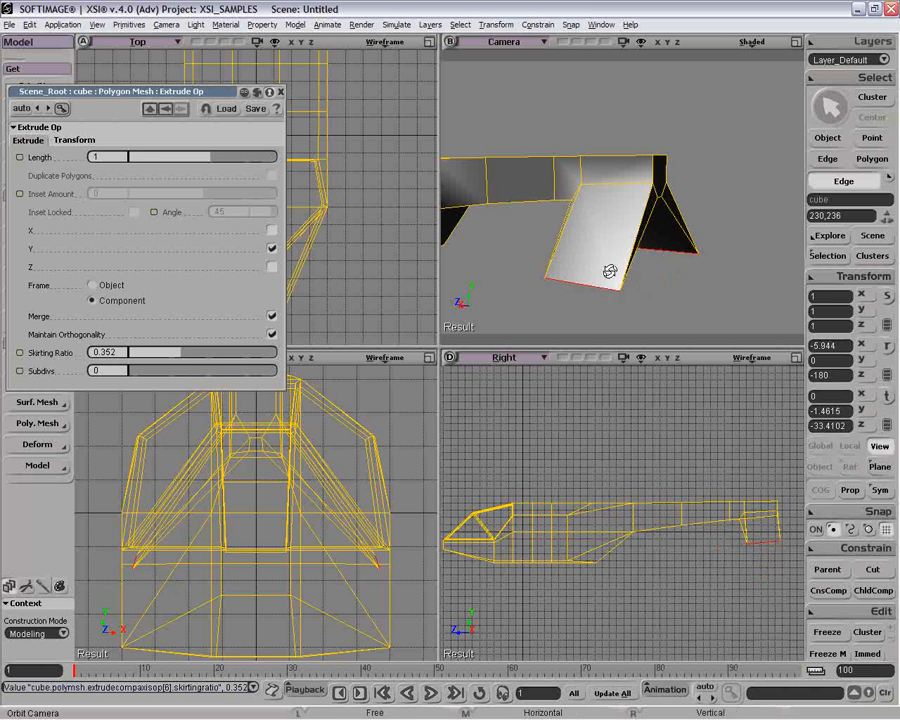
pyautogui.moveTo(610, 269); pyautogui.dragTo(590, 268)
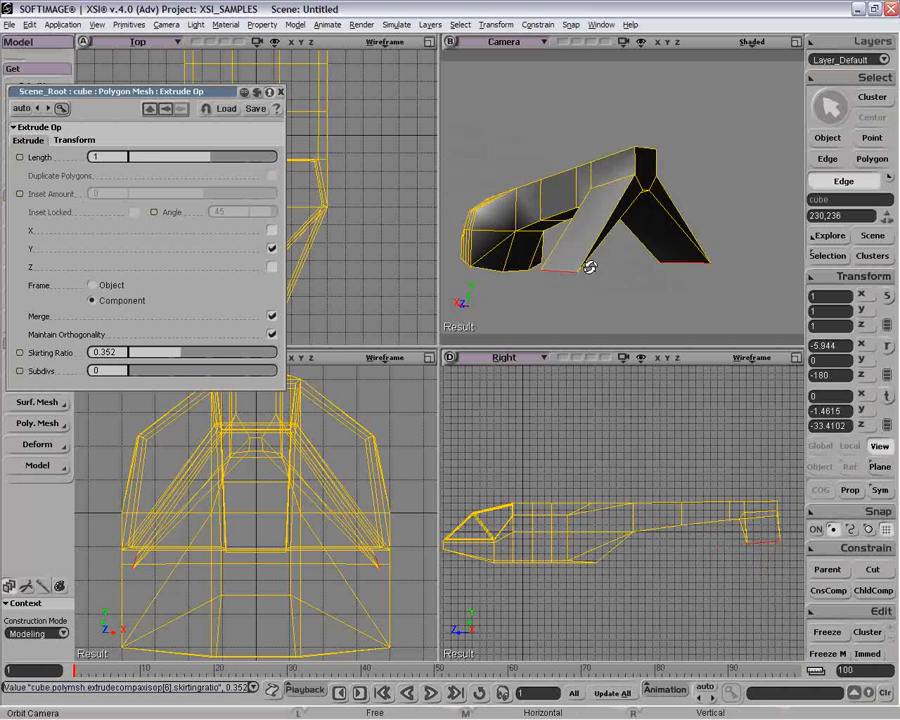
pyautogui.press('f')
pyautogui.press('v')
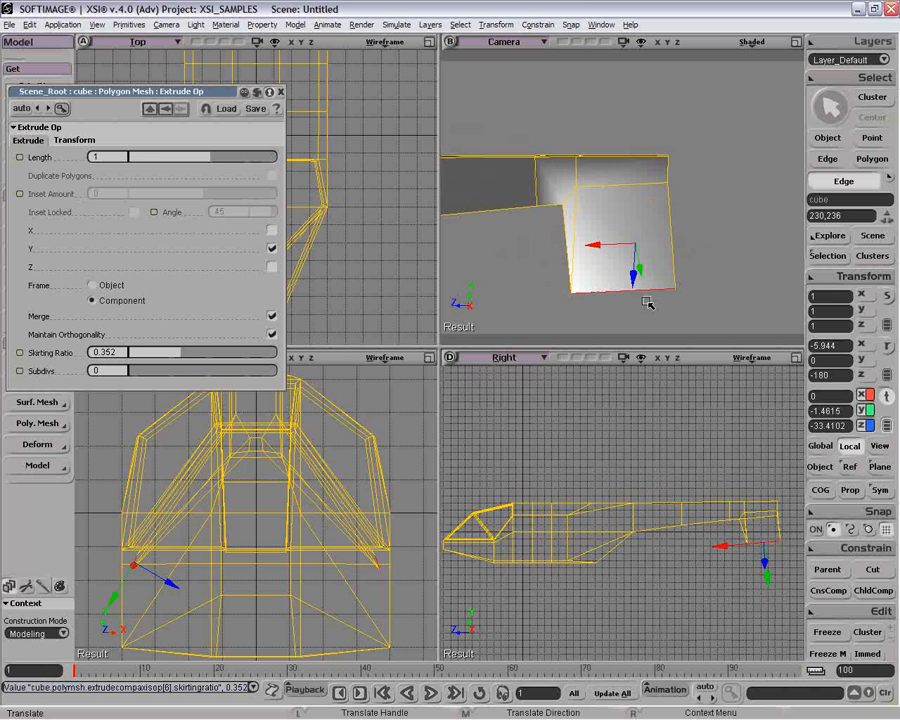
pyautogui.click(95, 144)
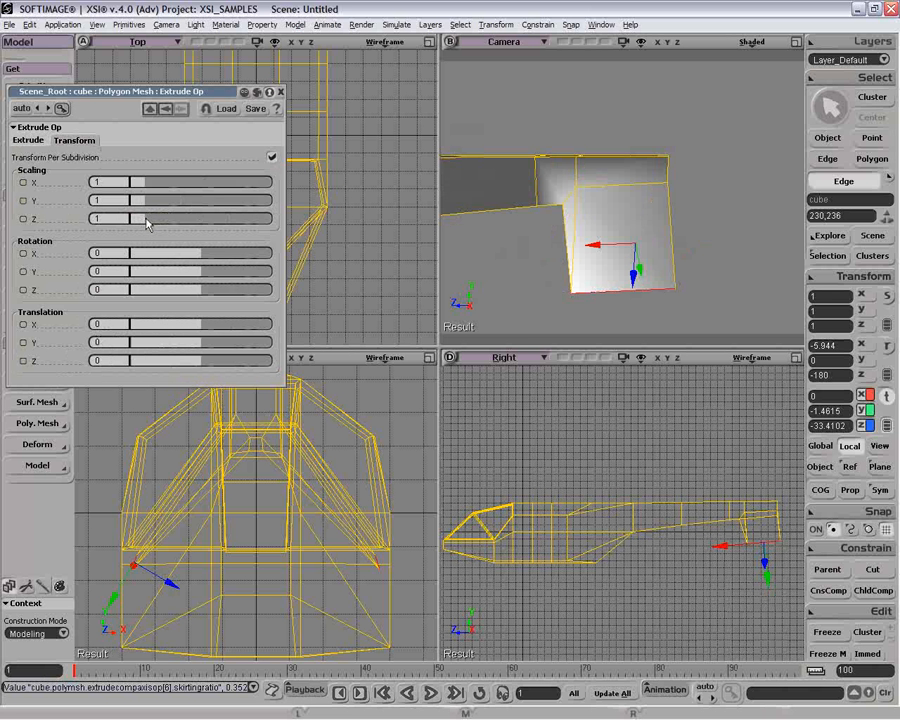
pyautogui.moveTo(142, 183); pyautogui.dragTo(137, 183)
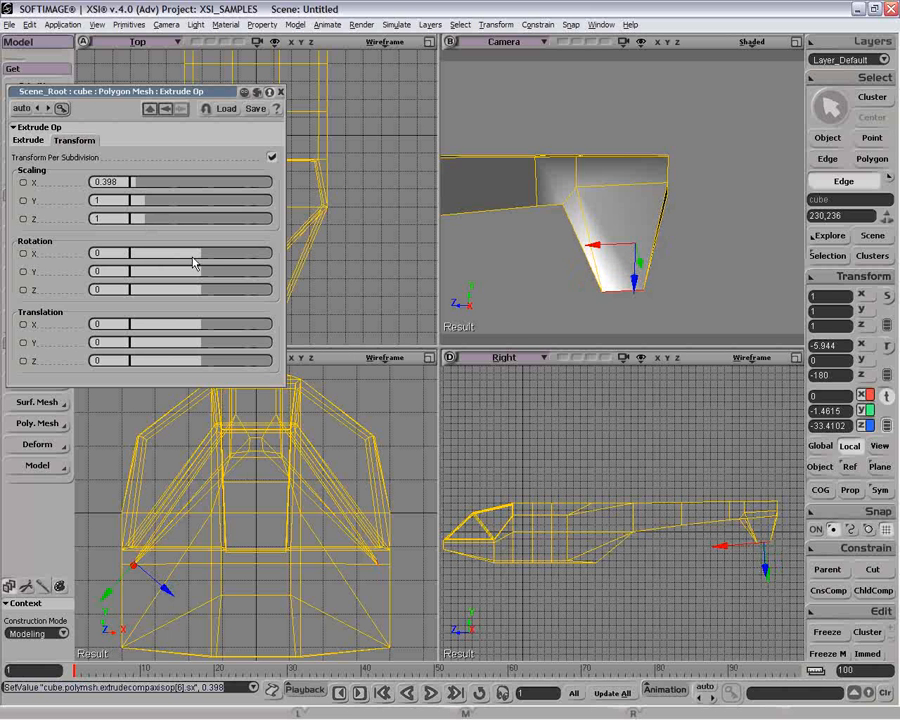
# Step: Sweep both tail fins backward by moving their tip edges along the global Z axis to about -35.02
pyautogui.moveTo(201, 331); pyautogui.dragTo(215, 324)
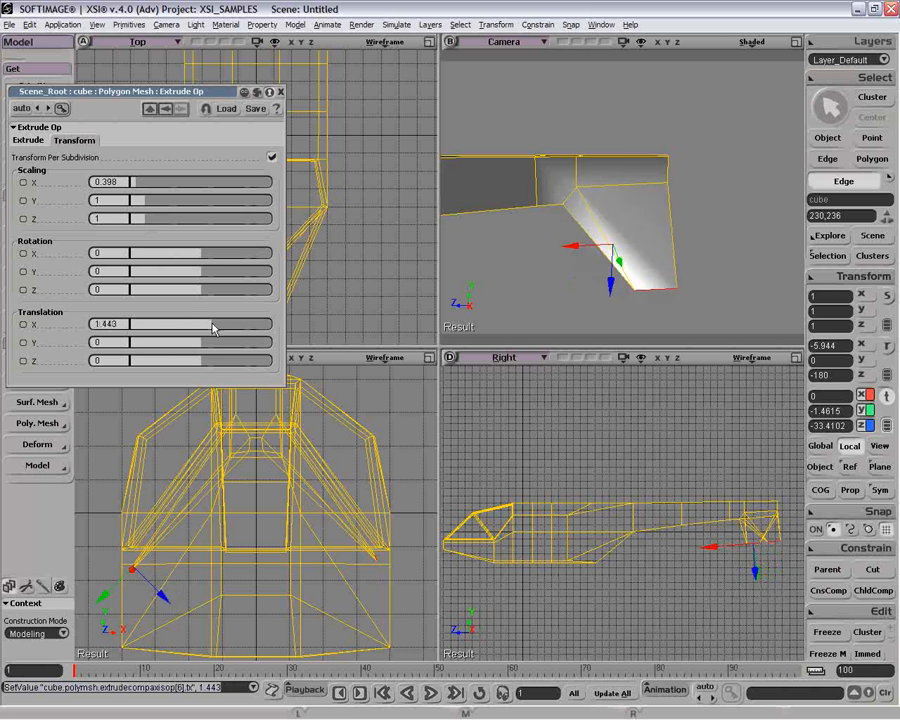
pyautogui.hotkey('ctrl', 'z')
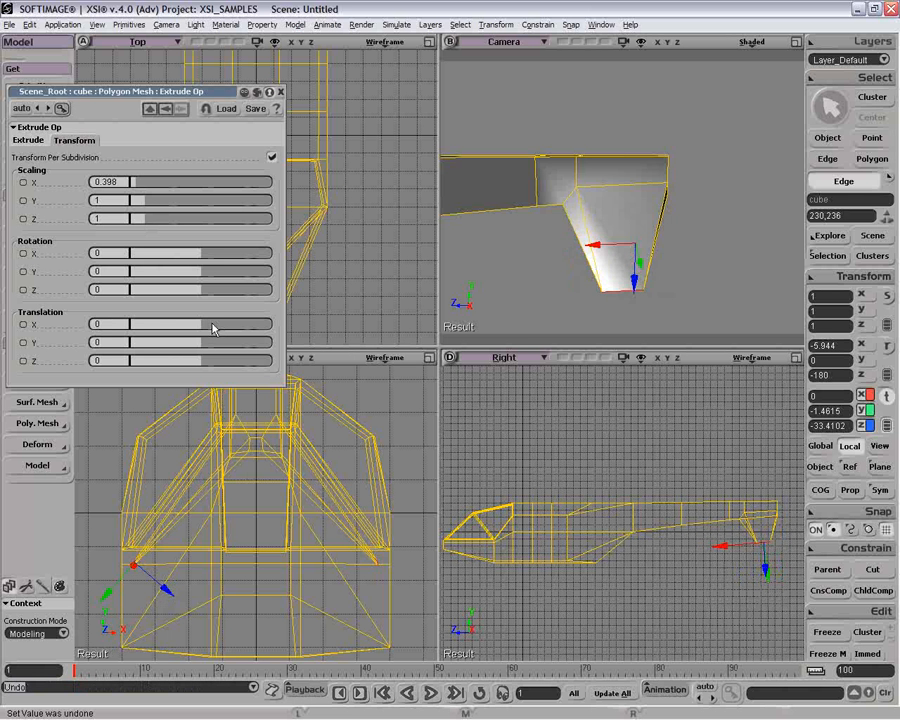
pyautogui.click(281, 92)
pyautogui.click(820, 446)
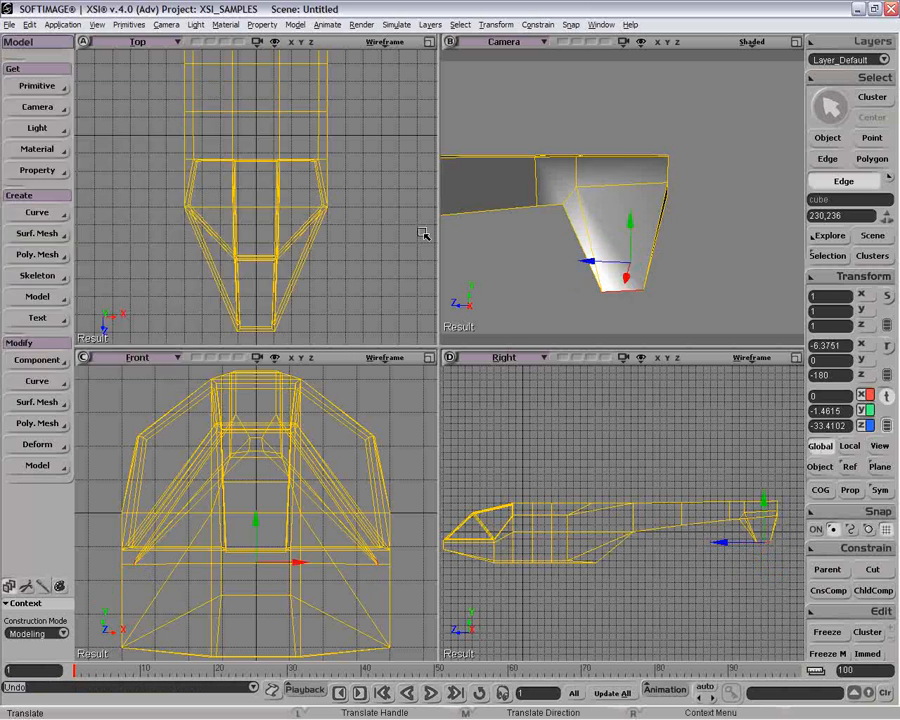
pyautogui.moveTo(590, 262); pyautogui.dragTo(626, 263)
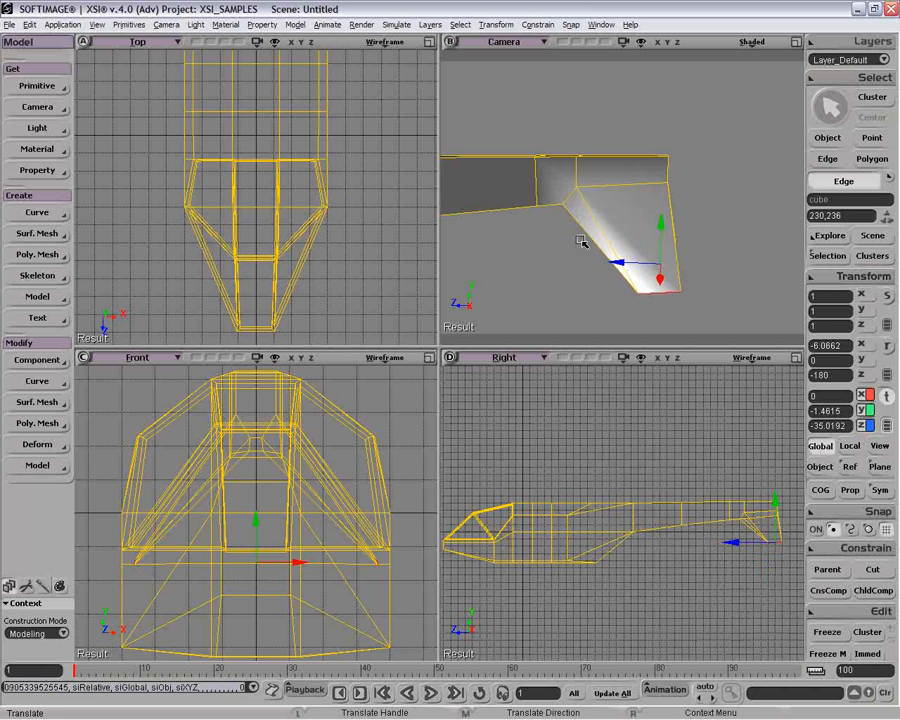
# Step: Examine the swept tail fins up close and the overall helicopter shape from the front and side
pyautogui.press('o')
pyautogui.moveTo(699, 271); pyautogui.dragTo(679, 418)
pyautogui.press('z')
pyautogui.moveTo(767, 543); pyautogui.dragTo(608, 533)
pyautogui.middleClick(665, 518)
pyautogui.scroll(3, 600, 515)
pyautogui.press('t')
pyautogui.press('space')
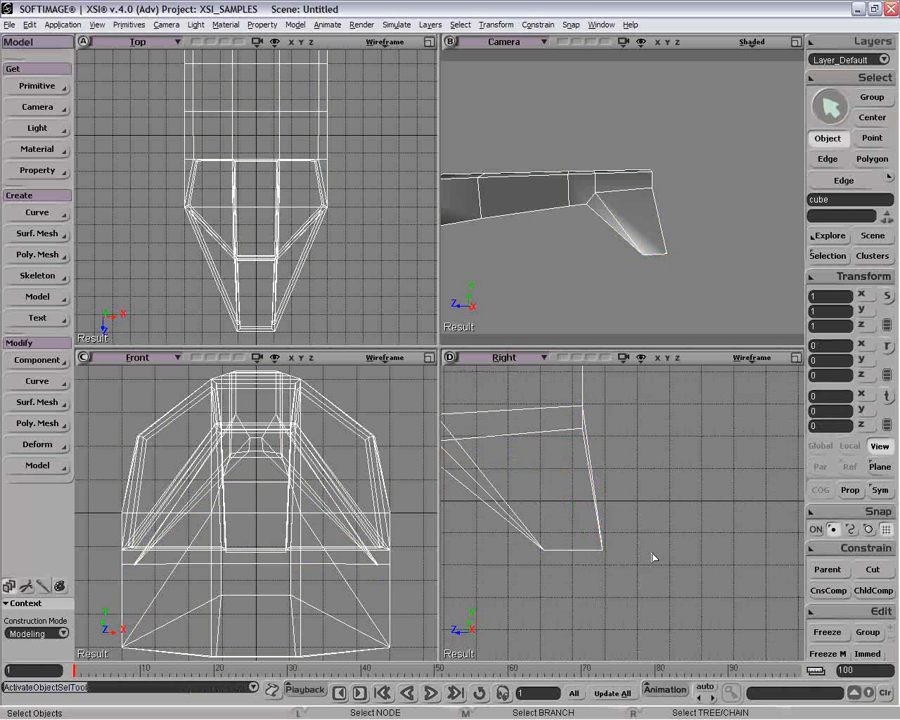
pyautogui.press('o')
pyautogui.moveTo(679, 255)
pyautogui.mouseDown()
pyautogui.moveTo(595, 203)
pyautogui.moveTo(562, 216)
pyautogui.moveTo(629, 168)
pyautogui.moveTo(555, 251)
pyautogui.moveTo(575, 285)
pyautogui.moveTo(617, 241)
pyautogui.mouseUp()
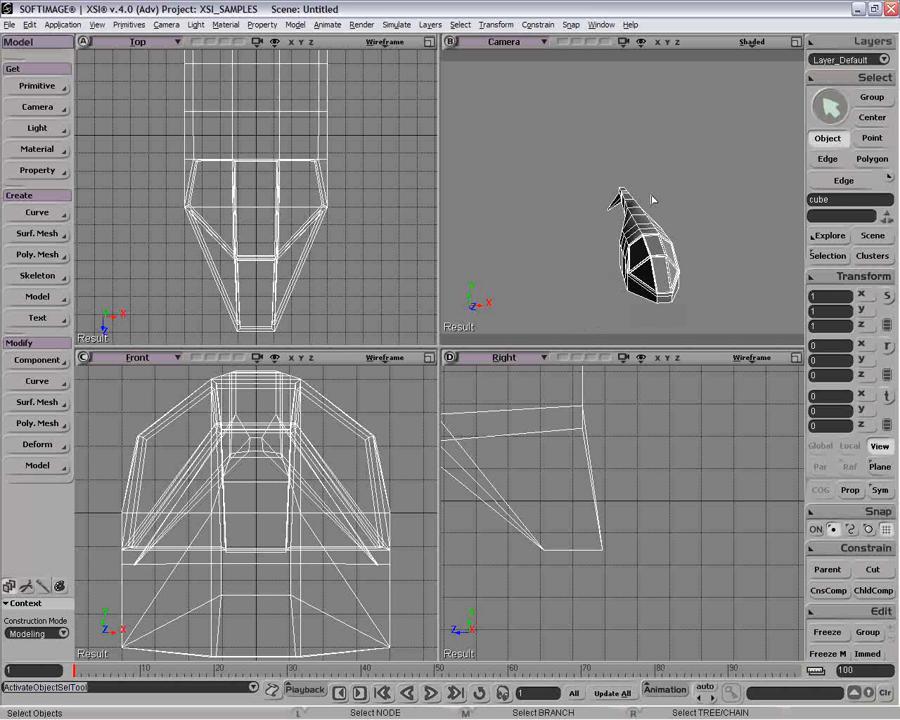
pyautogui.scroll(3, 667, 259)
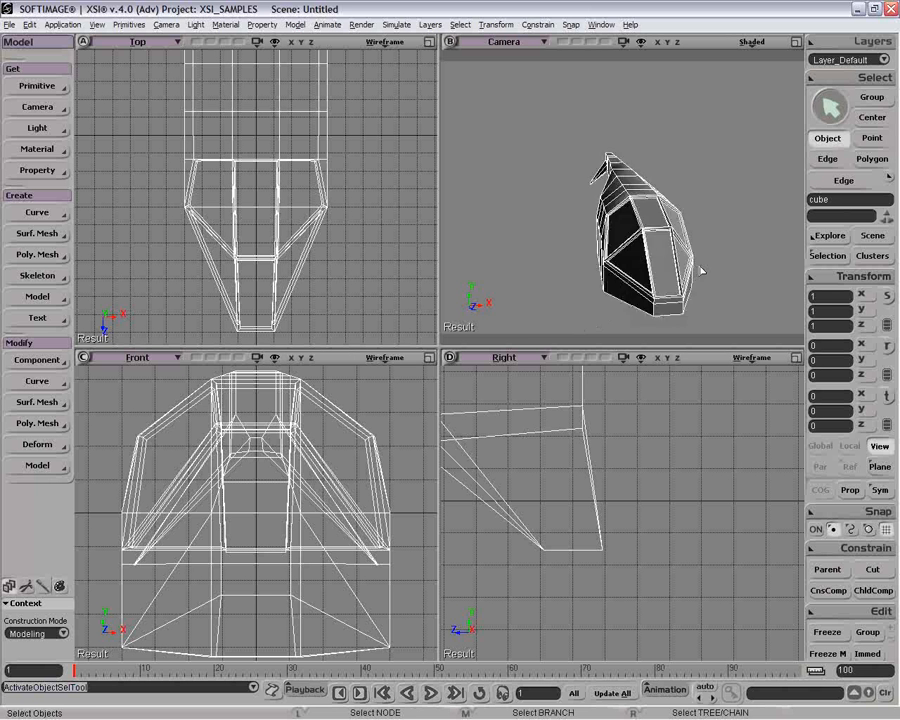
pyautogui.press('o')
pyautogui.moveTo(700, 270); pyautogui.dragTo(630, 281)
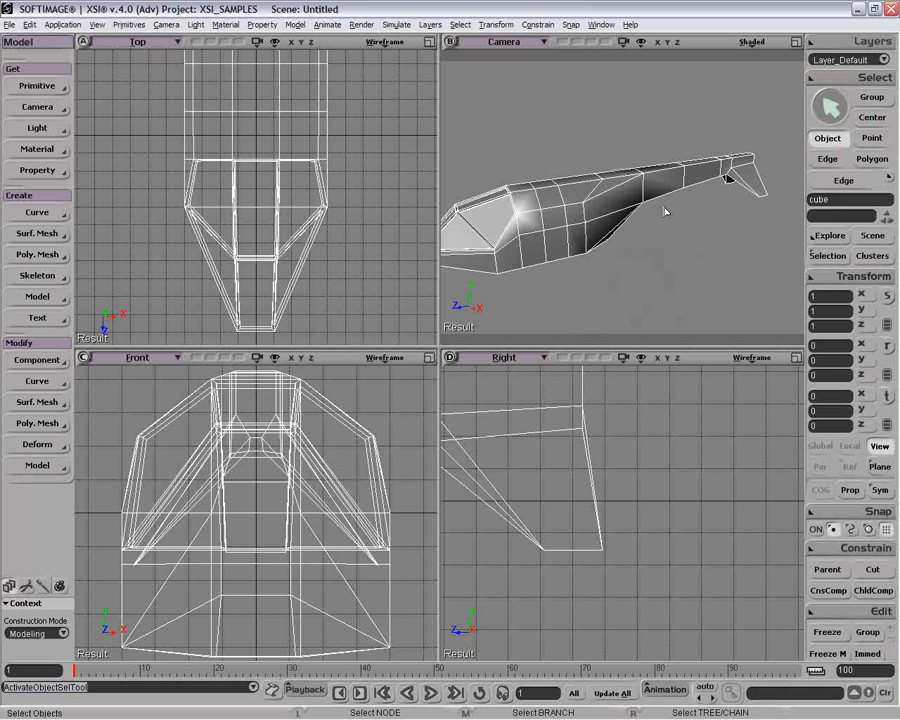
# Step: Try range selection on the lower fuselage edges, building a chain around the belly from the side, rear and nose edges
pyautogui.press('o')
pyautogui.moveTo(665, 211); pyautogui.dragTo(589, 186)
pyautogui.press('e')
pyautogui.click(568, 197)
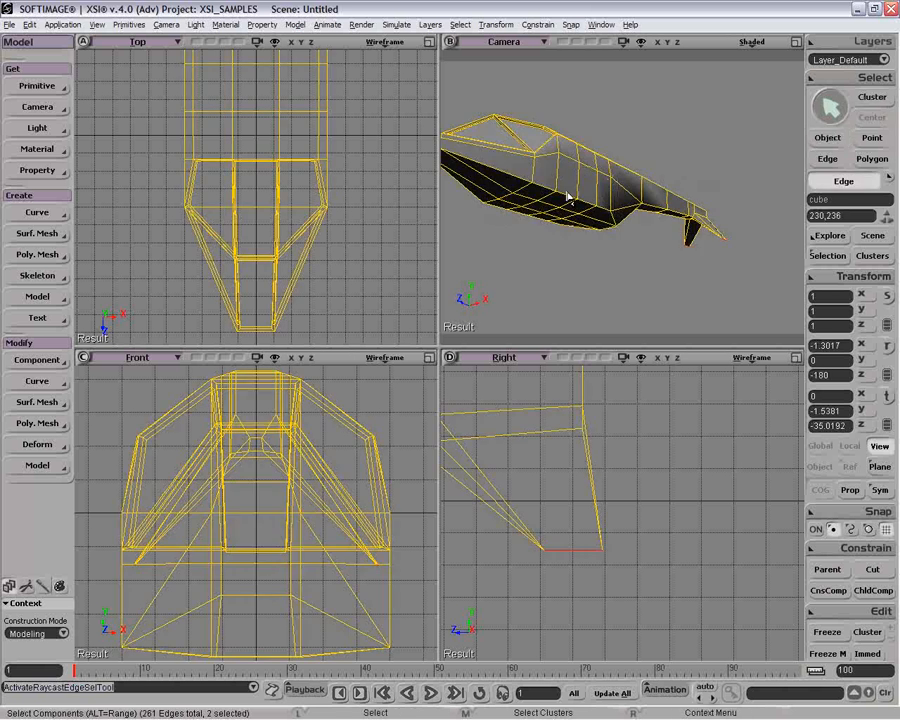
pyautogui.click(548, 191)
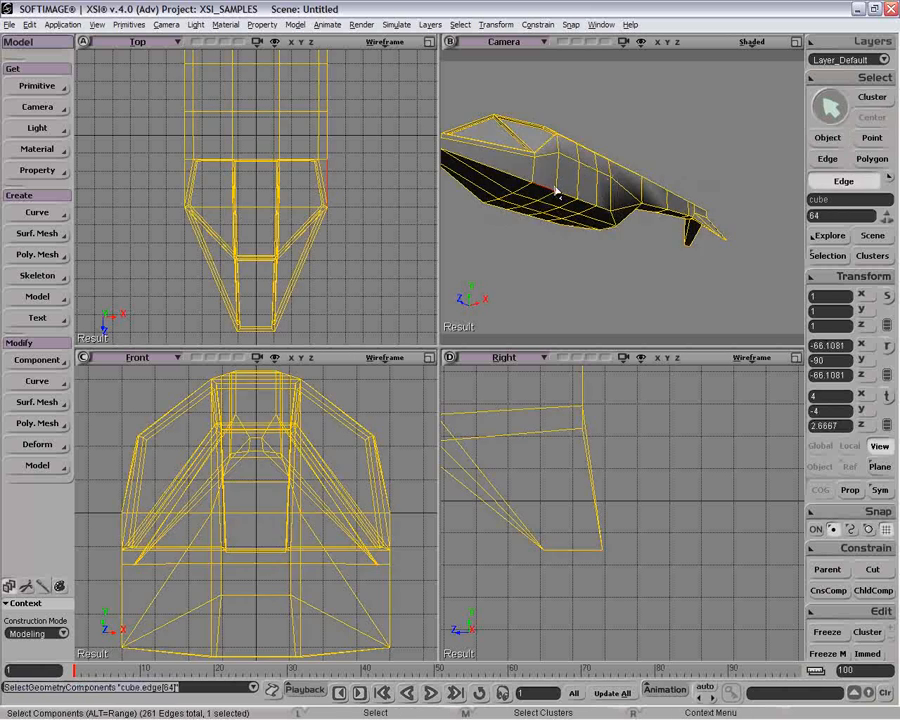
pyautogui.press('alt')
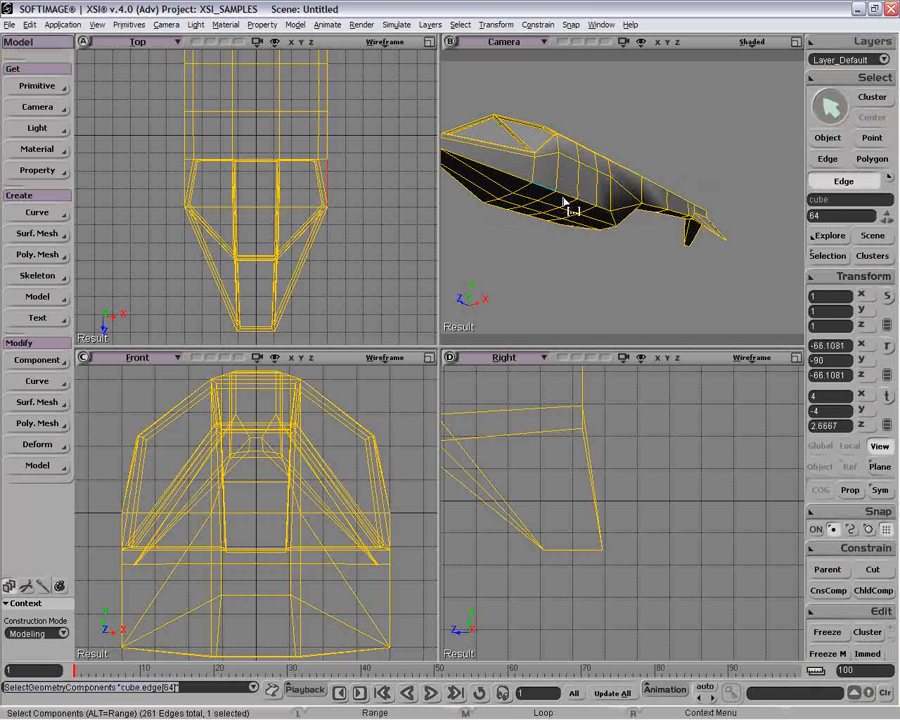
pyautogui.keyDown('alt'); pyautogui.click(530, 194); pyautogui.keyUp('alt')
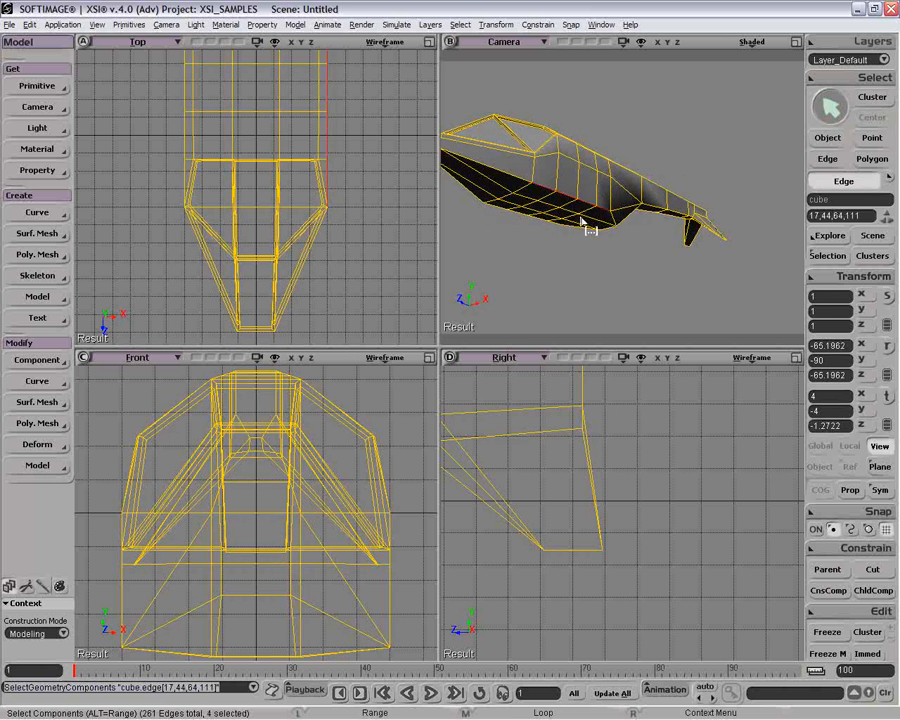
pyautogui.click(524, 192)
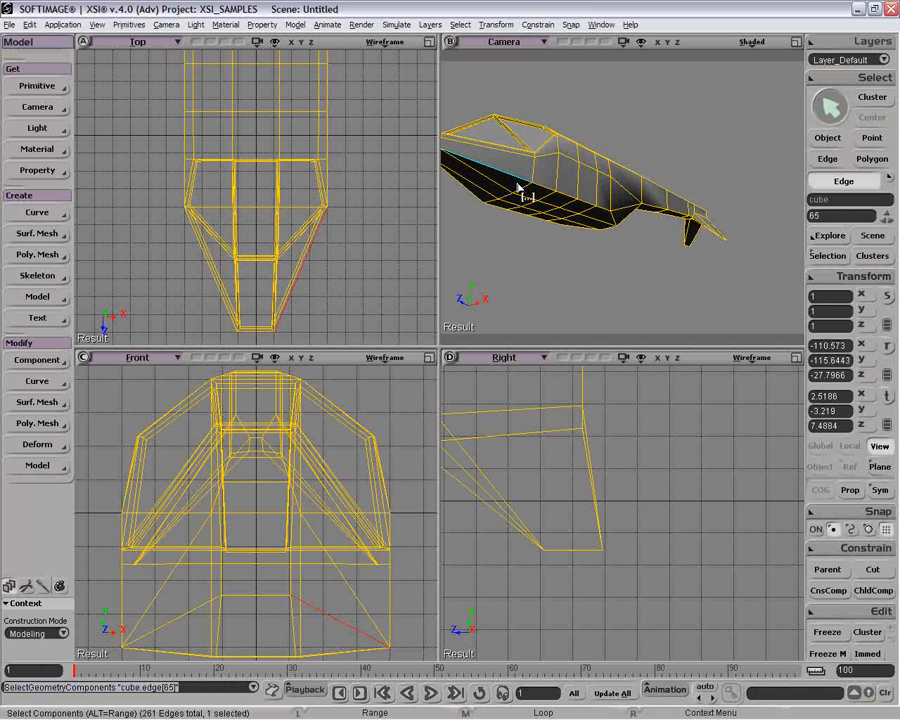
pyautogui.keyDown('alt'); pyautogui.click(547, 201); pyautogui.keyUp('alt')
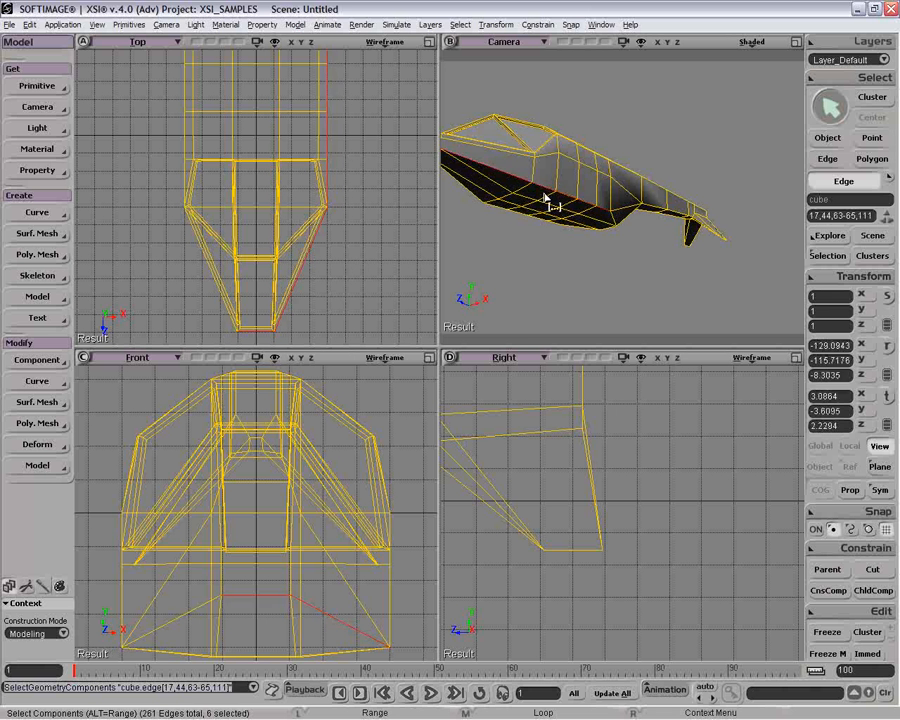
pyautogui.keyDown('shift'); pyautogui.click(578, 232); pyautogui.keyUp('shift')
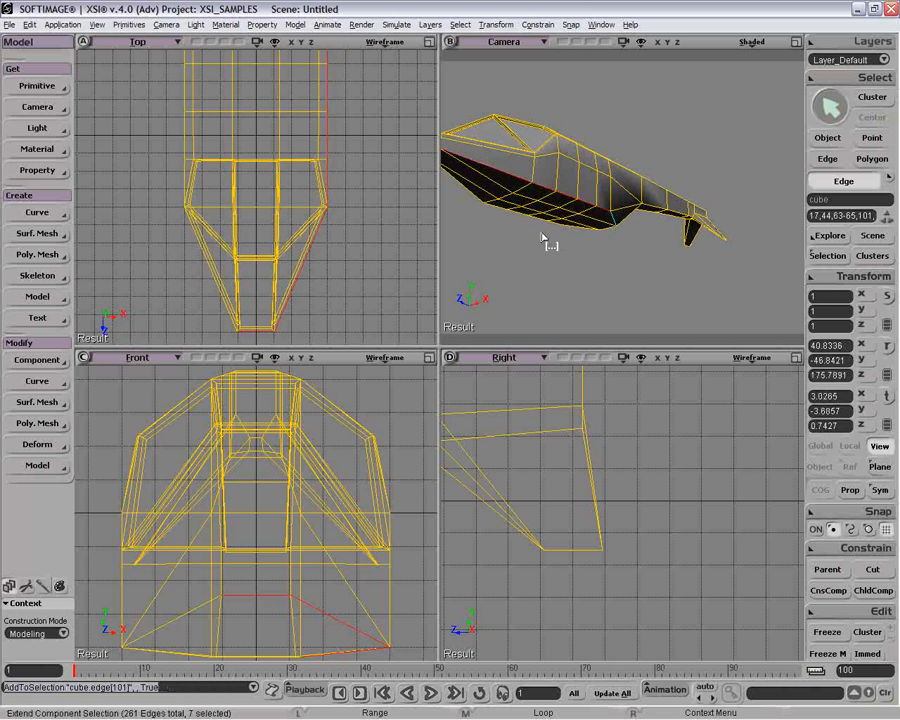
pyautogui.keyDown('shift'); pyautogui.click(502, 218); pyautogui.keyUp('shift')
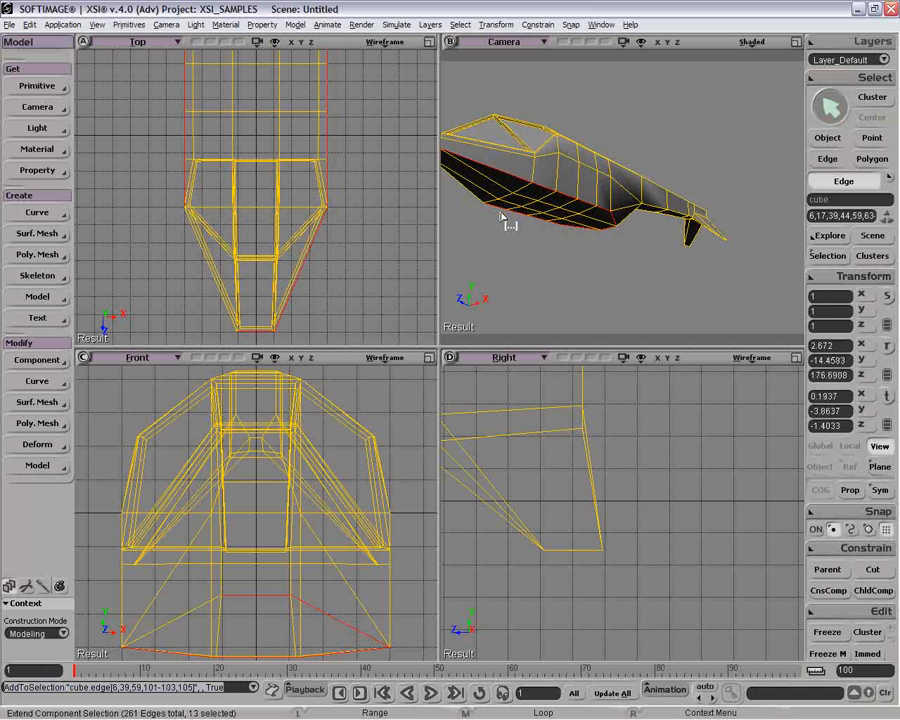
pyautogui.keyDown('shift'); pyautogui.click(471, 200); pyautogui.keyUp('shift')
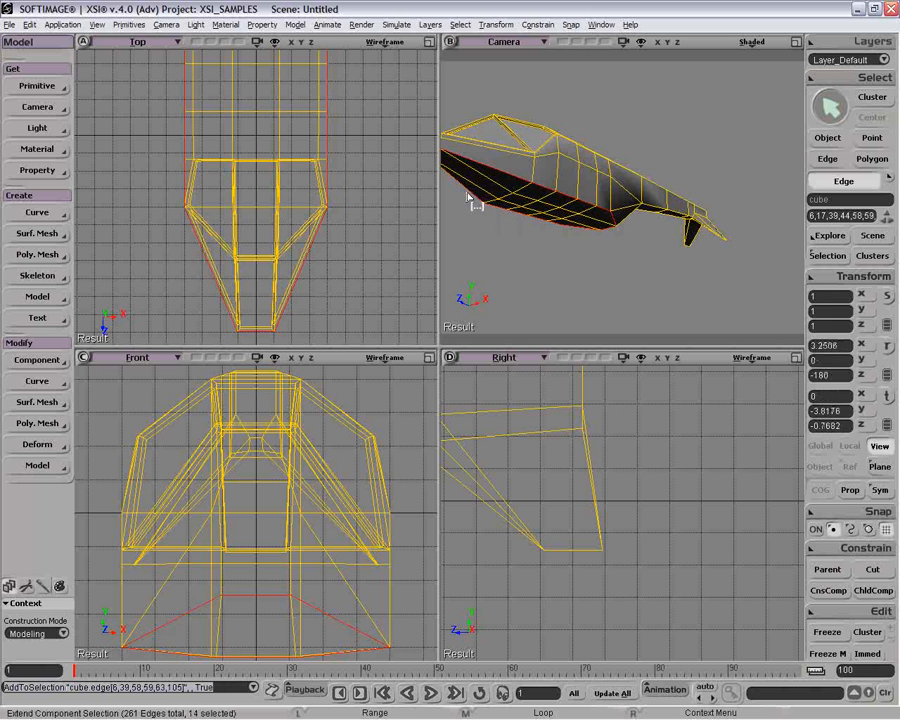
pyautogui.press('z')
pyautogui.moveTo(502, 200); pyautogui.dragTo(567, 213)
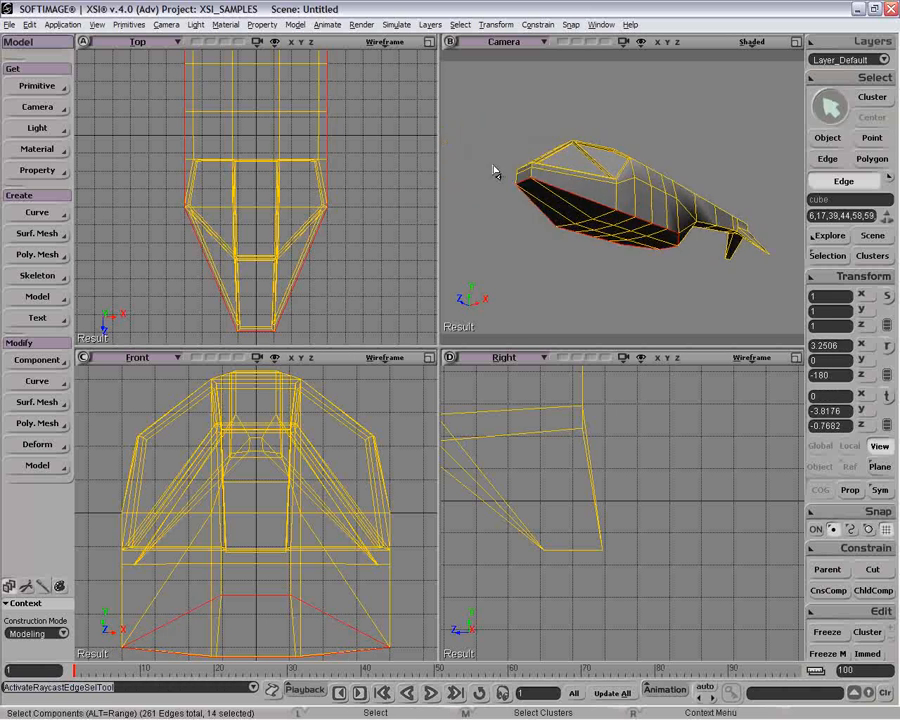
# Step: Try parallel and around-corner loop selections from a single lower side edge of the fuselage, and clear the selection
pyautogui.click(624, 224)
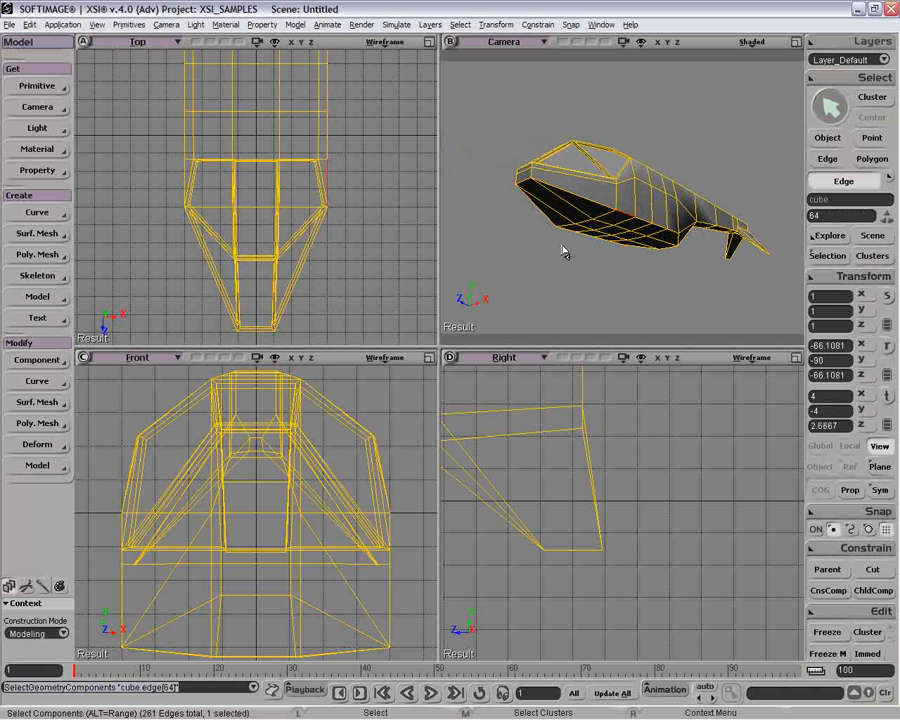
pyautogui.press('e')
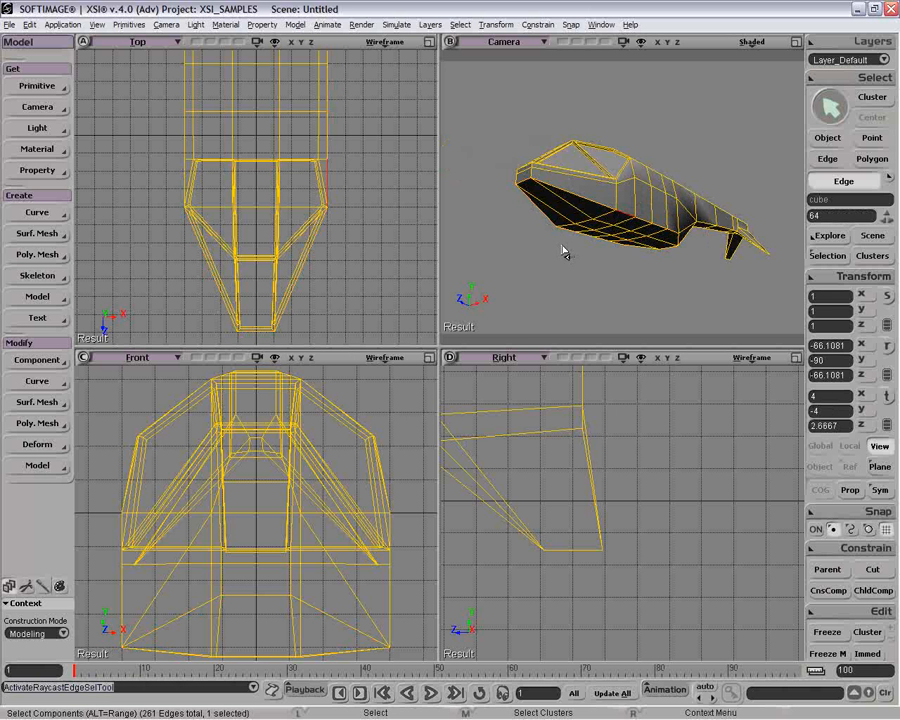
pyautogui.keyDown('shift'); pyautogui.middleClick(568, 240); pyautogui.keyUp('shift')
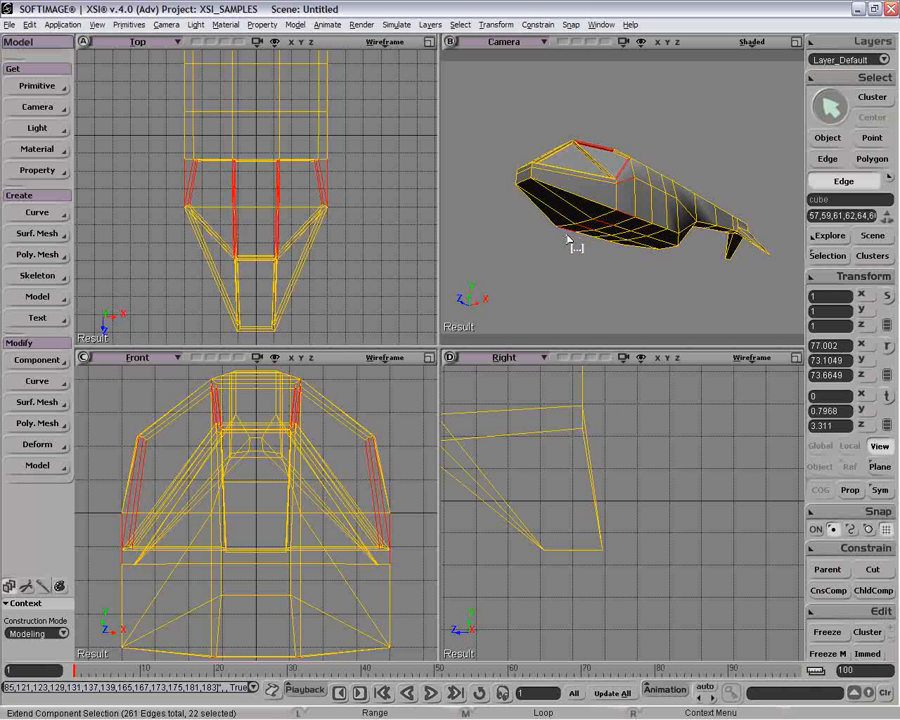
pyautogui.press('i')
pyautogui.click(623, 217)
pyautogui.hotkey('alt', 'p')
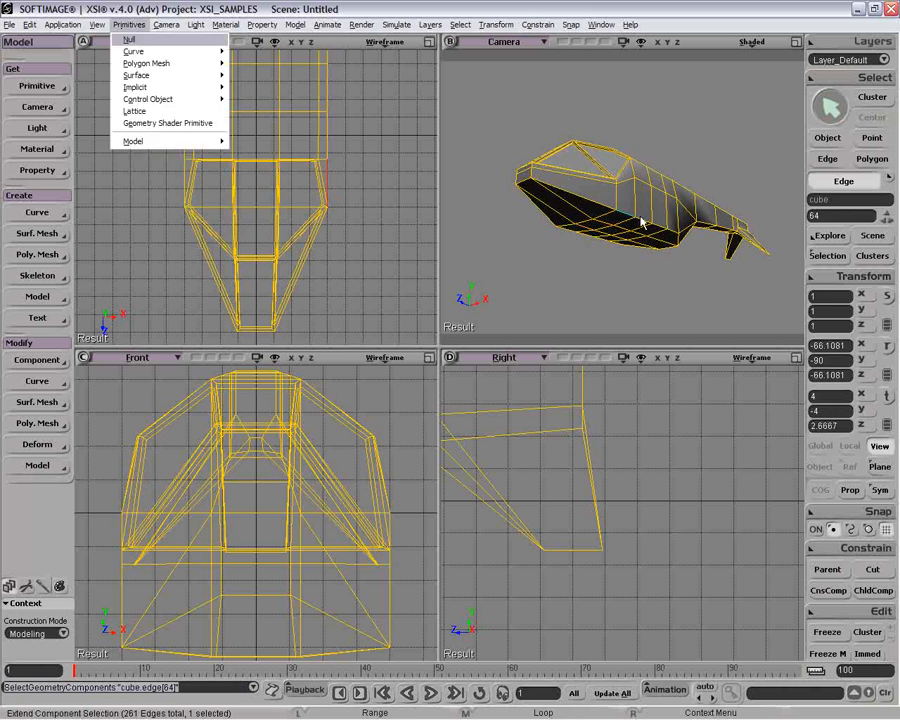
pyautogui.press('Escape')
pyautogui.press('e')
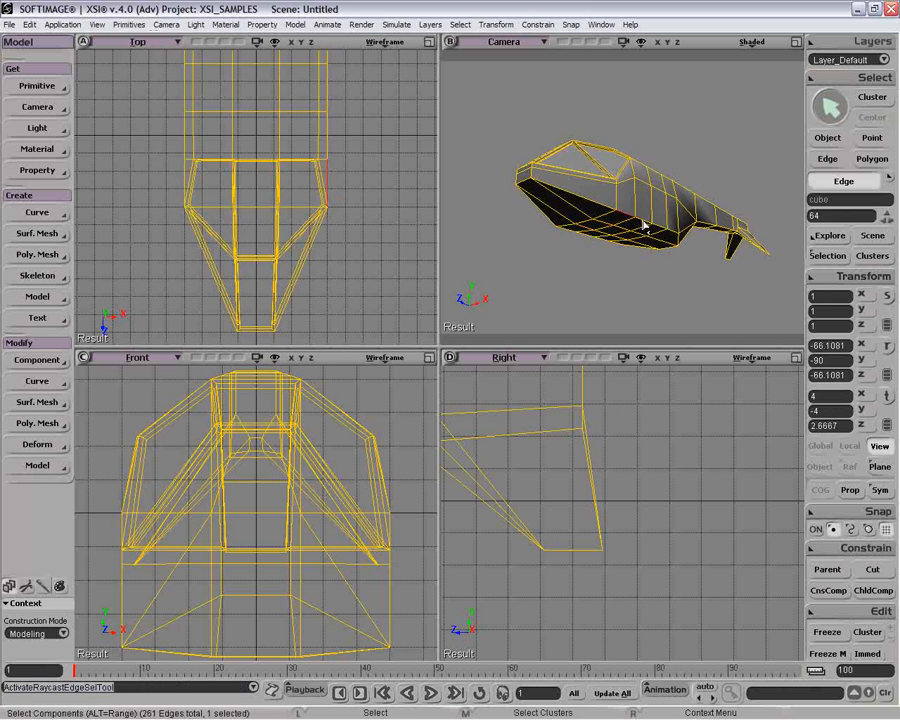
pyautogui.keyDown('shift'); pyautogui.middleClick(590, 240); pyautogui.keyUp('shift')
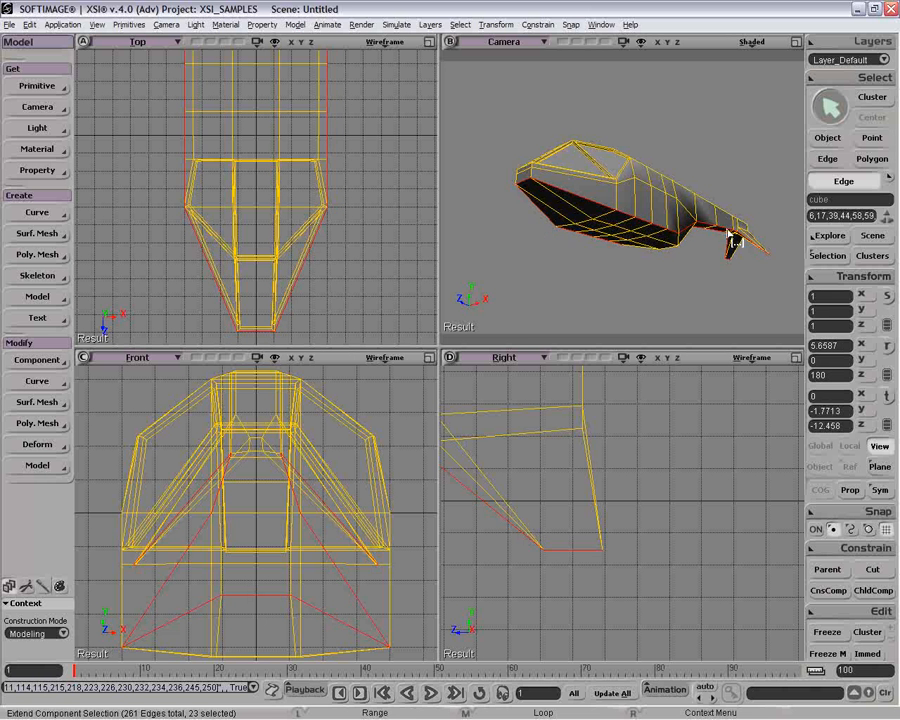
pyautogui.press('e')
pyautogui.press('o')
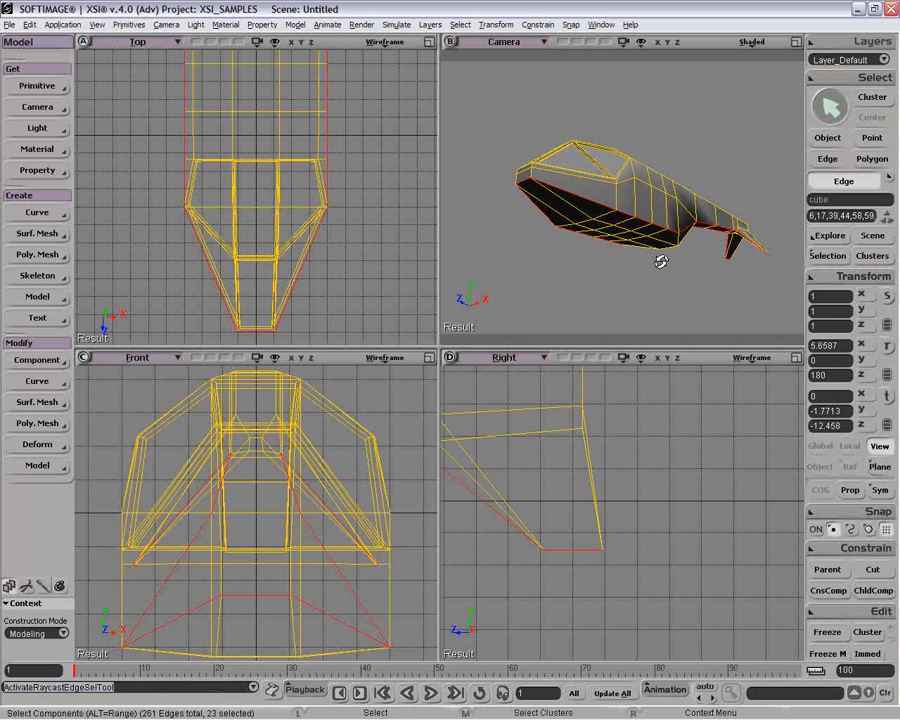
pyautogui.moveTo(663, 257)
pyautogui.mouseDown()
pyautogui.moveTo(648, 206)
pyautogui.moveTo(659, 237)
pyautogui.mouseUp()
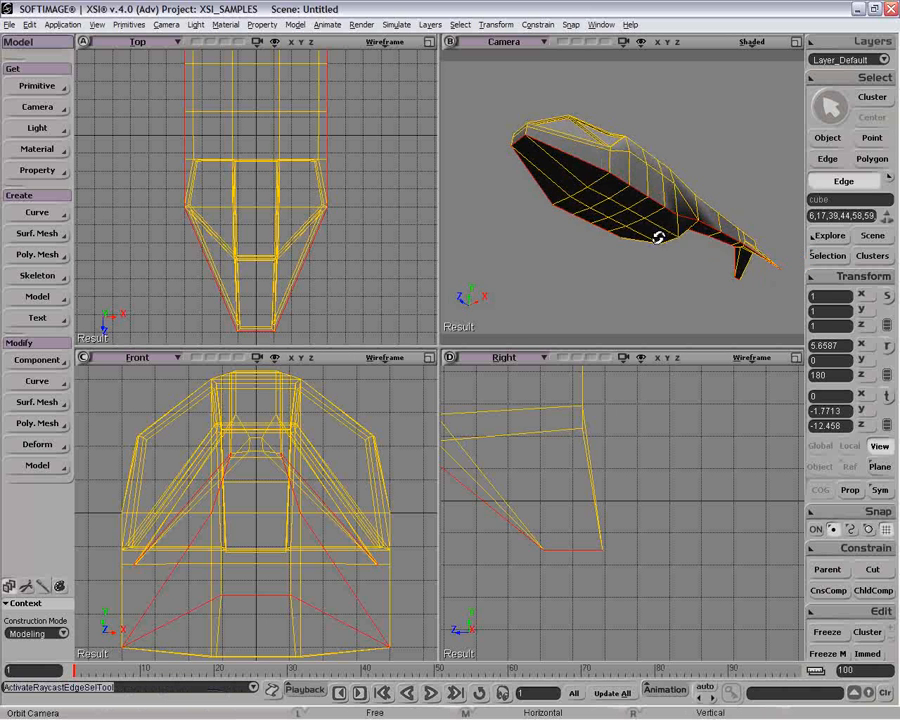
pyautogui.hotkey('ctrl', 'shift', 'a')
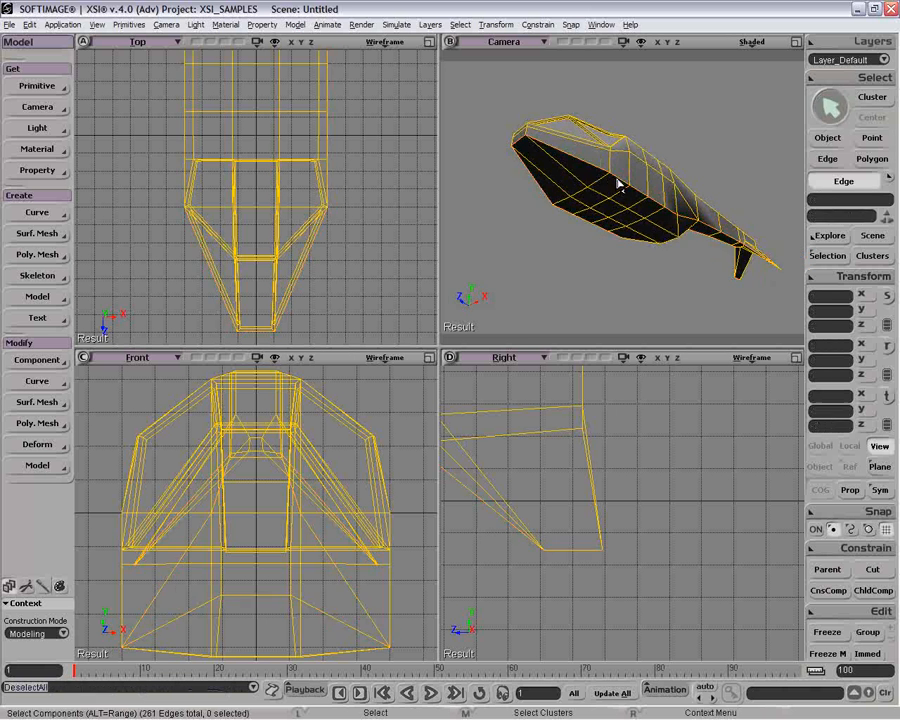
# Step: Select the closed ring of edges around the fuselage's underside, including both sides, the rear and the nose, leaving out the tail
pyautogui.click(618, 184)
pyautogui.press('e')
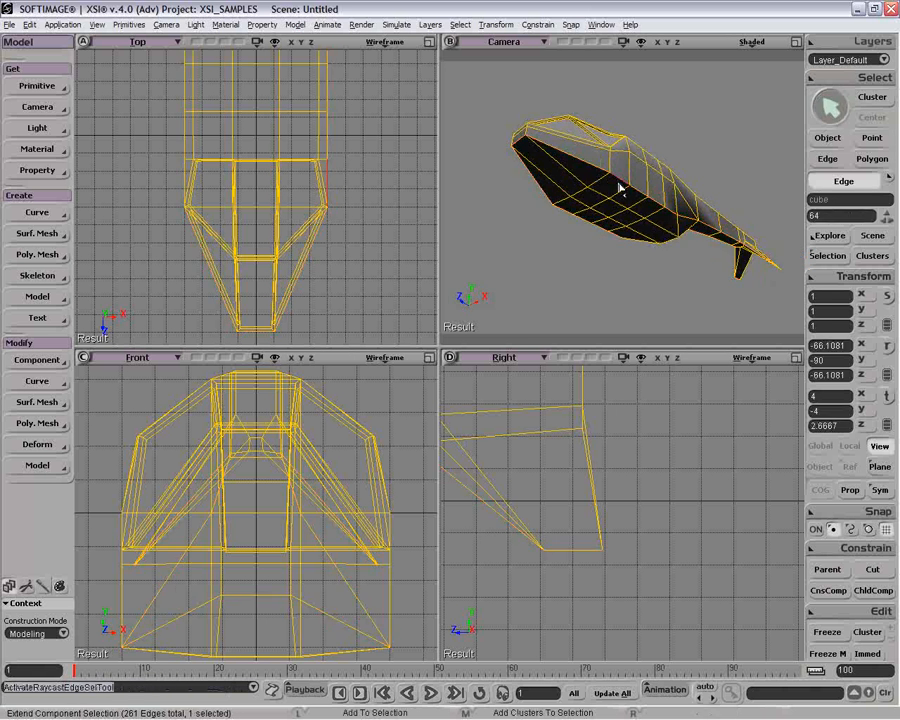
pyautogui.keyDown('shift'); pyautogui.click(666, 213); pyautogui.keyUp('shift')
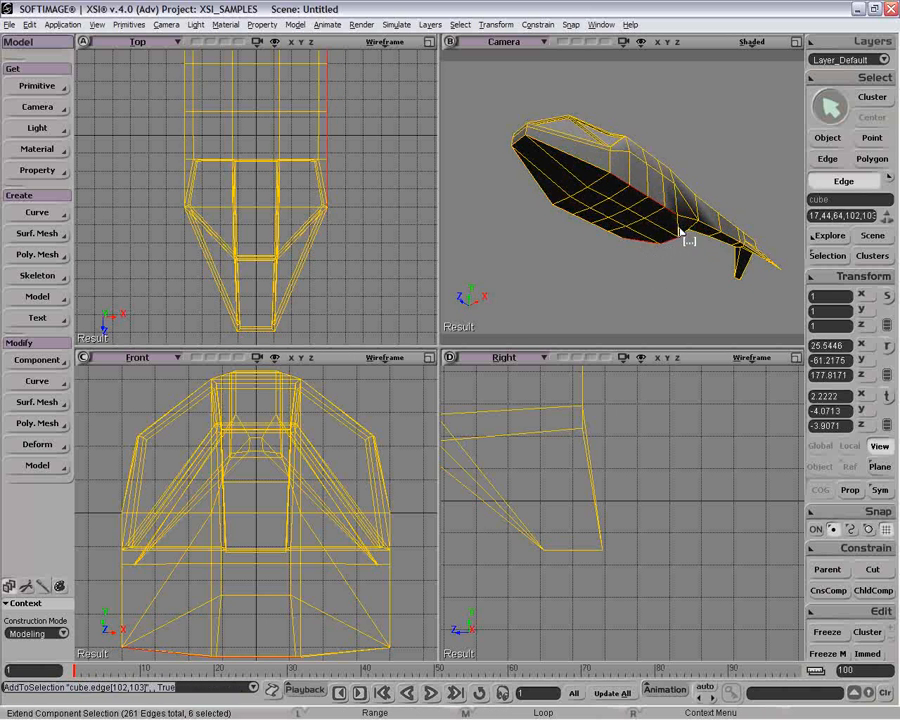
pyautogui.moveTo(689, 239)
pyautogui.keyDown('shift'); pyautogui.mouseDown()
pyautogui.moveTo(532, 232)
pyautogui.moveTo(540, 170)
pyautogui.mouseUp(); pyautogui.keyUp('shift')
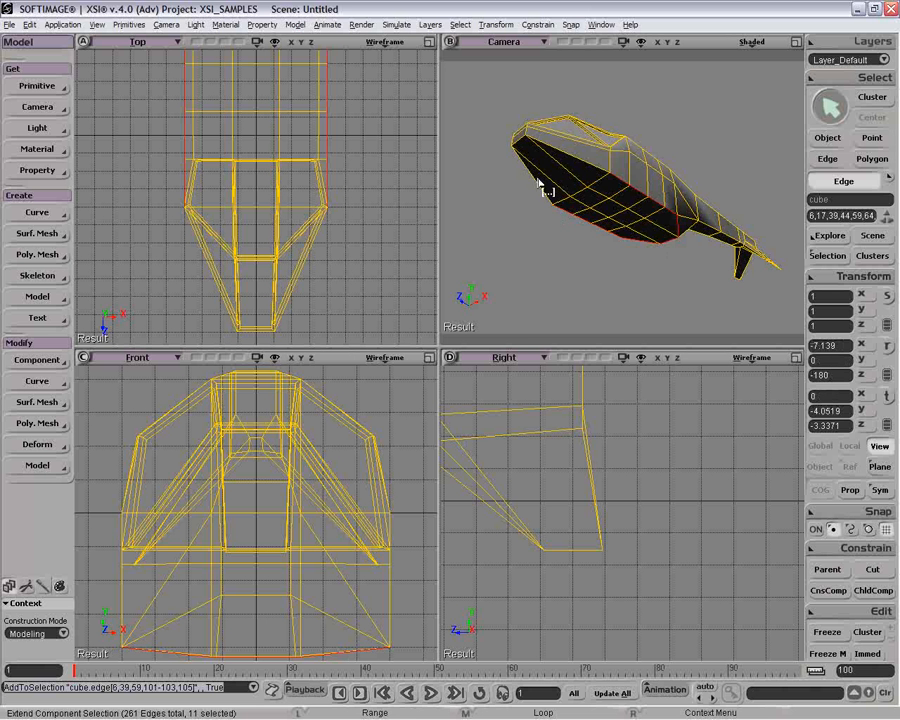
pyautogui.keyDown('alt'); pyautogui.keyDown('shift'); pyautogui.click(528, 184); pyautogui.keyUp('shift'); pyautogui.keyUp('alt')
pyautogui.keyDown('alt'); pyautogui.keyDown('shift'); pyautogui.click(581, 161); pyautogui.keyUp('shift'); pyautogui.keyUp('alt')
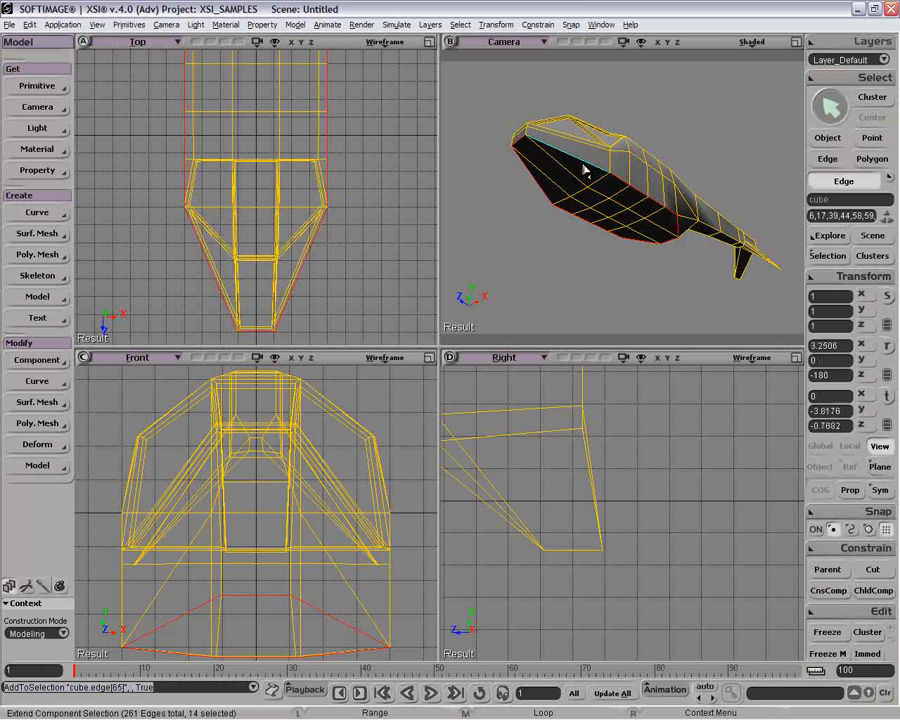
# Step: Bevel the selected belly perimeter edges with a distance of 1.162
pyautogui.press('i')
pyautogui.press('o')
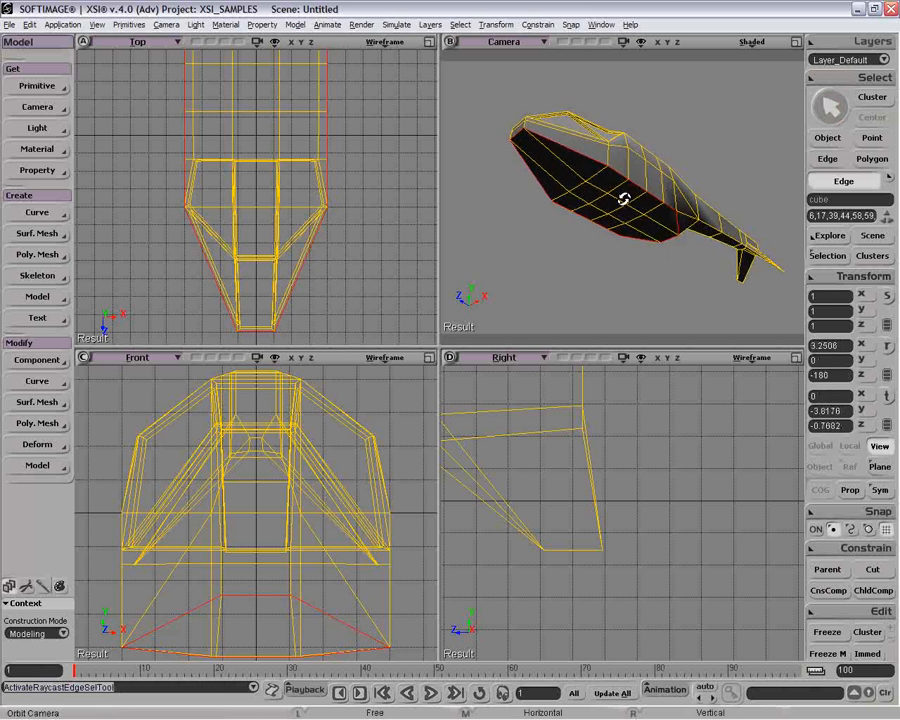
pyautogui.moveTo(565, 197); pyautogui.dragTo(622, 229)
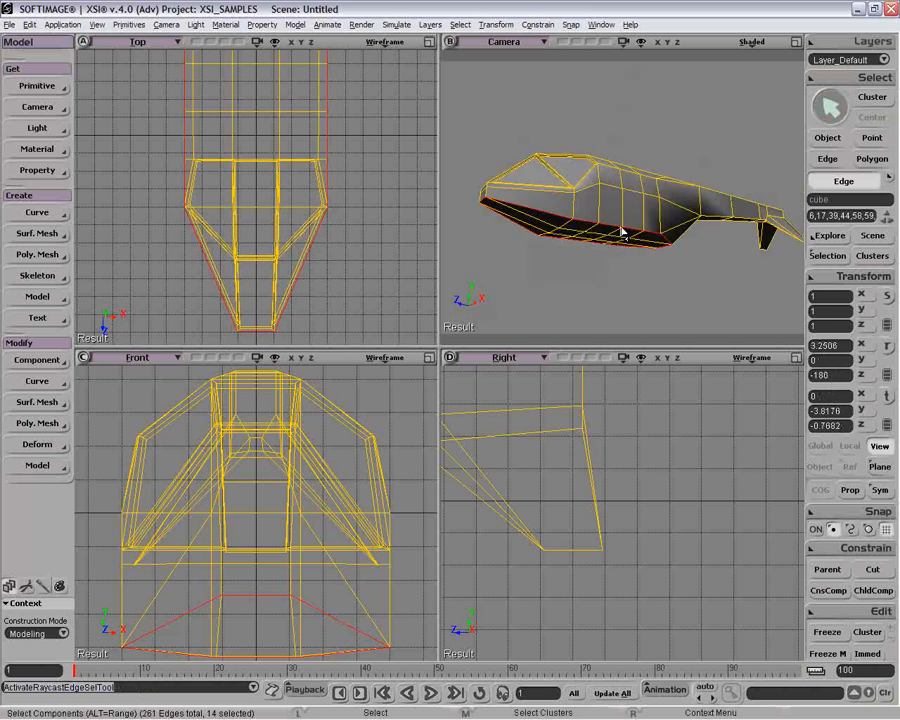
pyautogui.rightClick(622, 229)
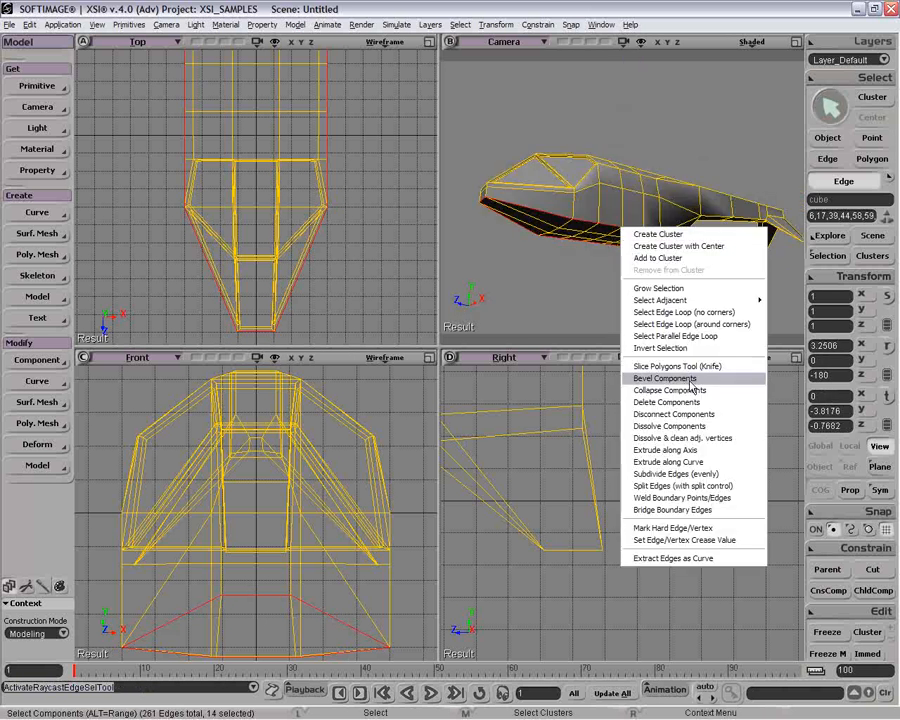
pyautogui.click(679, 380)
pyautogui.moveTo(160, 157); pyautogui.dragTo(222, 166)
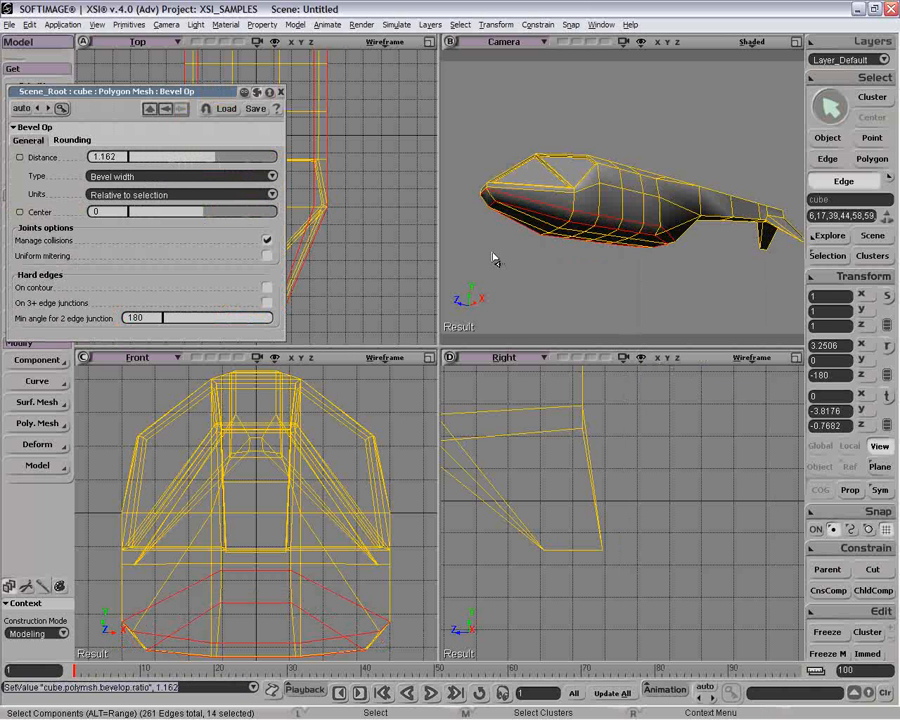
# Step: Round the bevel on the fuselage underside with one subdivision
pyautogui.press('o')
pyautogui.moveTo(610, 200); pyautogui.dragTo(555, 255)
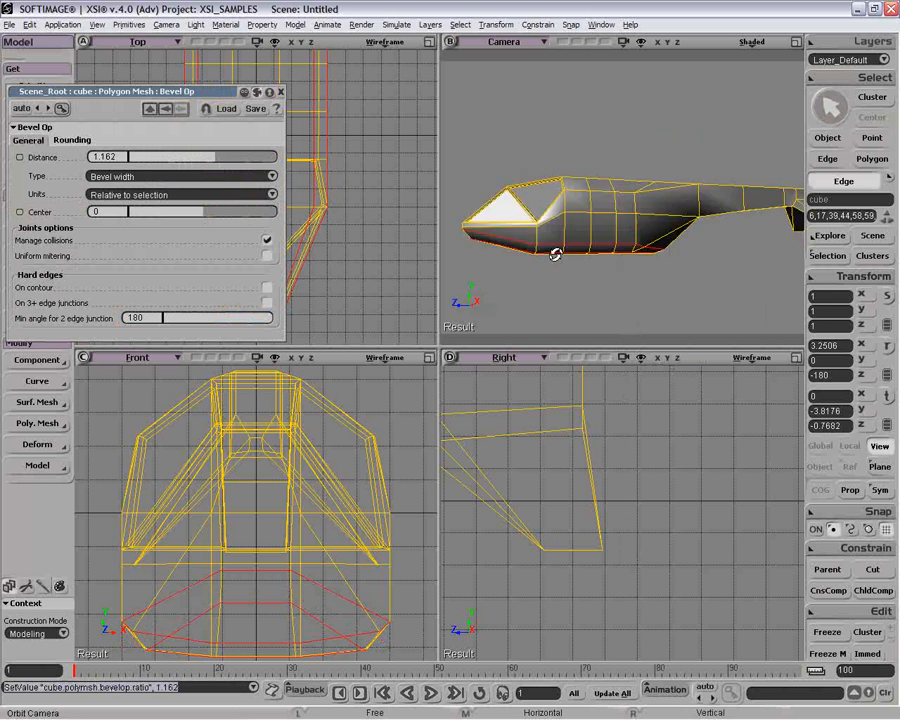
pyautogui.click(72, 140)
pyautogui.click(148, 158)
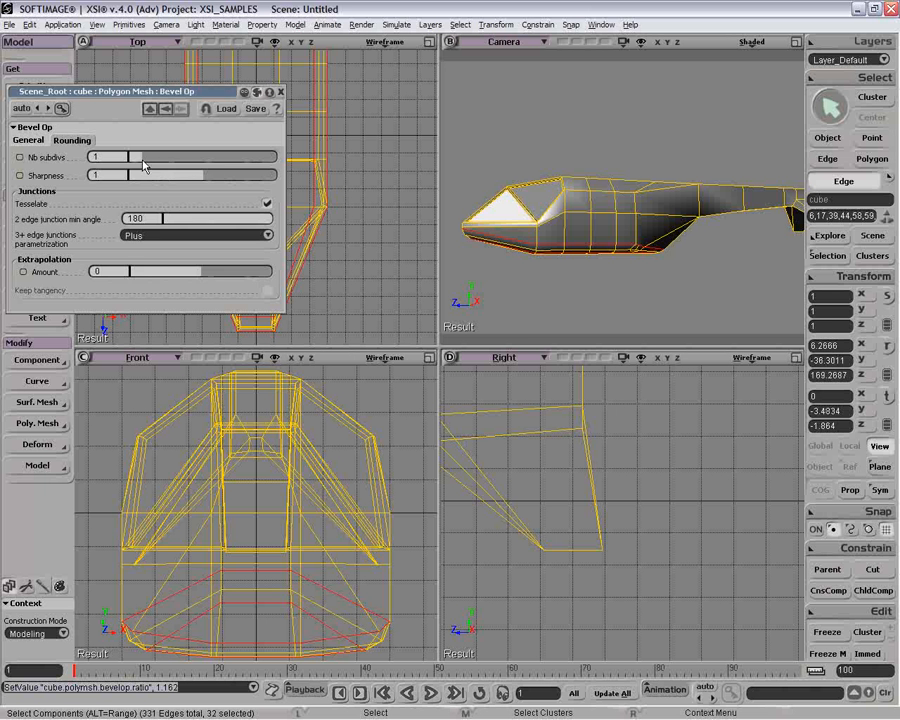
# Step: Examine the rounded fuselage underside from the nose, side and rear, with the helicopter deselected to check its shading
pyautogui.press('o')
pyautogui.moveTo(590, 225); pyautogui.dragTo(568, 221)
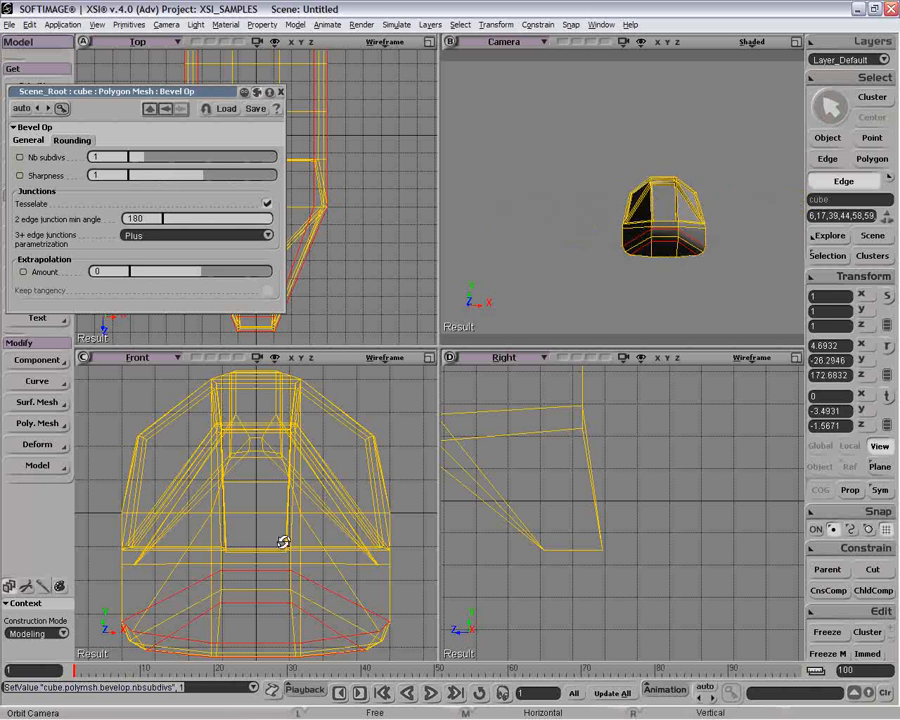
pyautogui.press('z')
pyautogui.moveTo(279, 570); pyautogui.dragTo(278, 536)
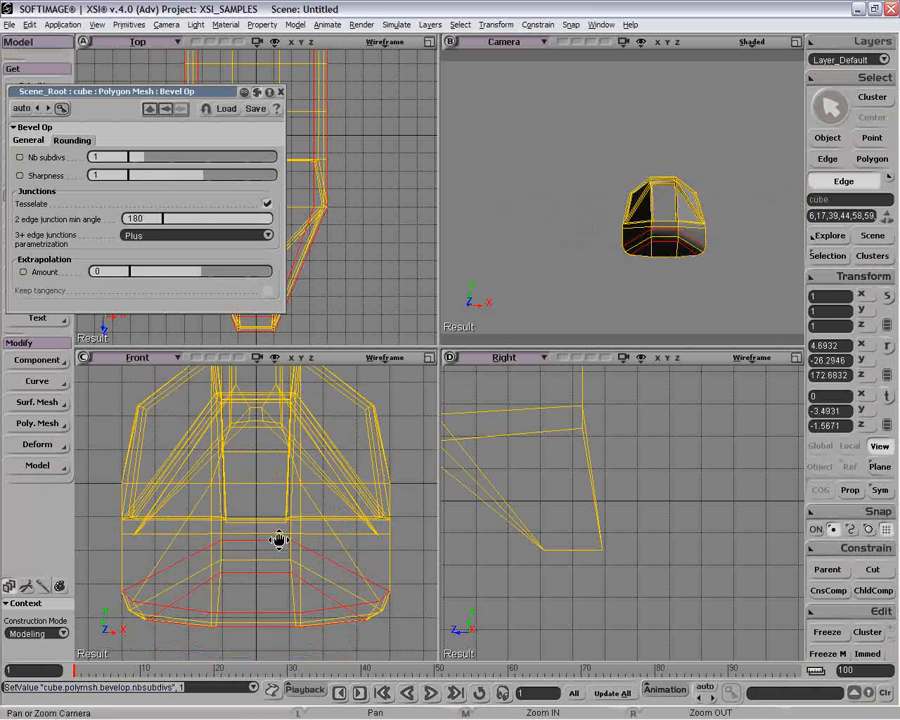
pyautogui.press('o')
pyautogui.moveTo(635, 225); pyautogui.dragTo(658, 222)
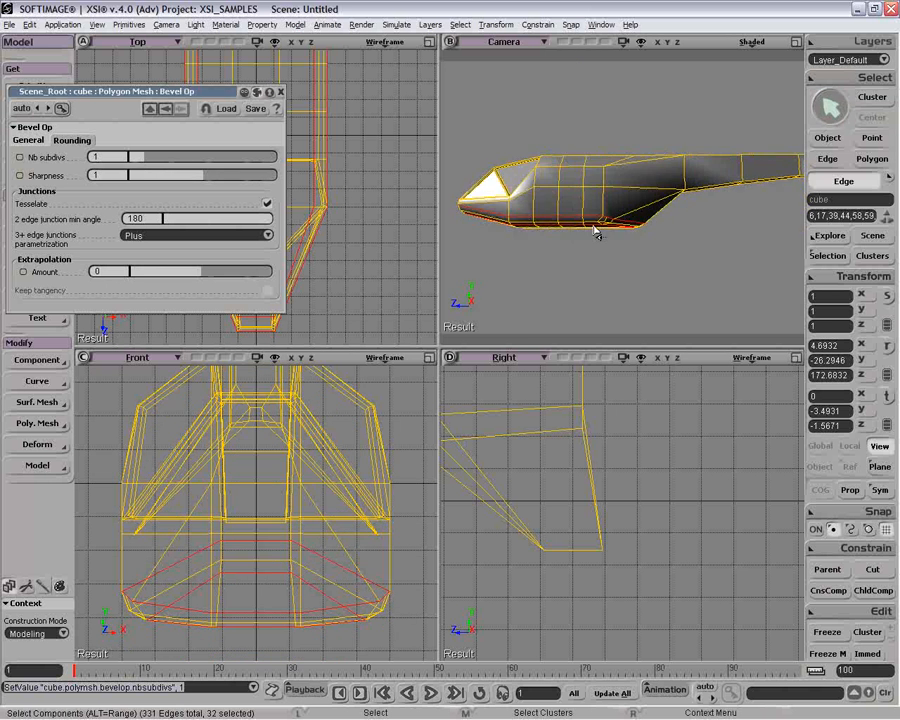
pyautogui.press('space')
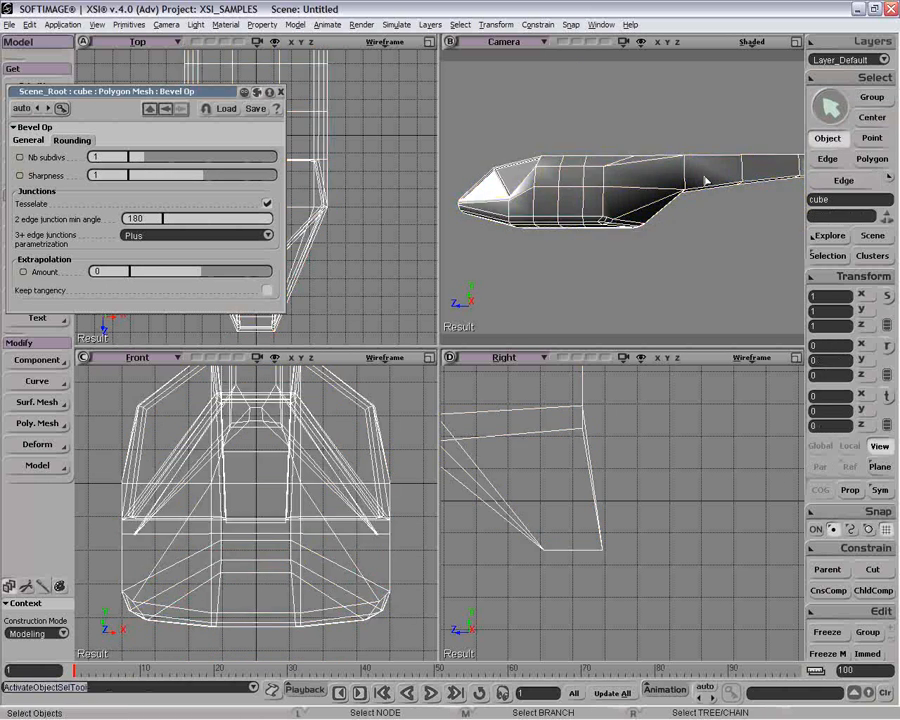
pyautogui.click(756, 126)
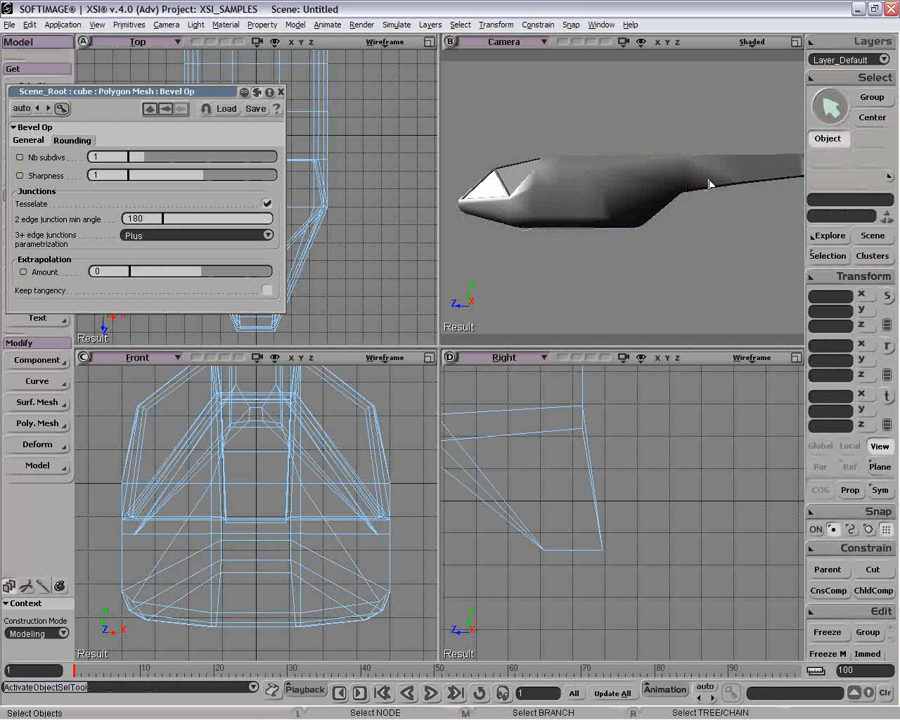
pyautogui.press('o')
pyautogui.moveTo(708, 183)
pyautogui.mouseDown()
pyautogui.moveTo(639, 205)
pyautogui.moveTo(635, 229)
pyautogui.moveTo(627, 201)
pyautogui.moveTo(635, 215)
pyautogui.moveTo(651, 212)
pyautogui.mouseUp()
pyautogui.press('space')
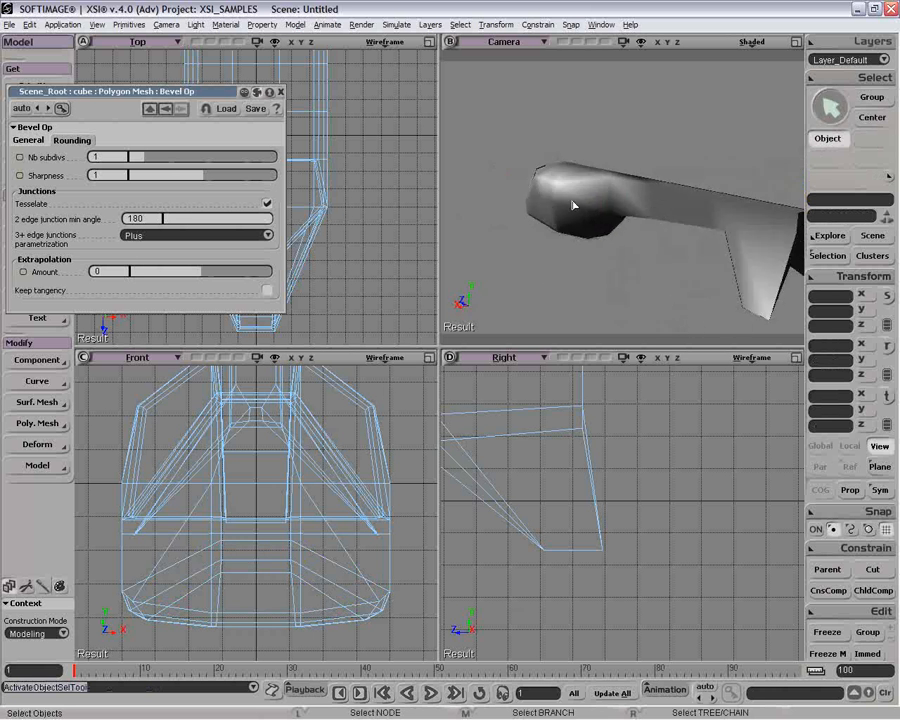
# Step: Select the helicopter mesh's lengthwise corner edges along the upper and lower sides of the tail boom's two front sections
pyautogui.click(572, 201)
pyautogui.press('z')
pyautogui.moveTo(596, 519); pyautogui.dragTo(850, 583)
pyautogui.rightClick(548, 540)
pyautogui.rightClick(548, 540)
pyautogui.moveTo(550, 530); pyautogui.dragTo(629, 438)
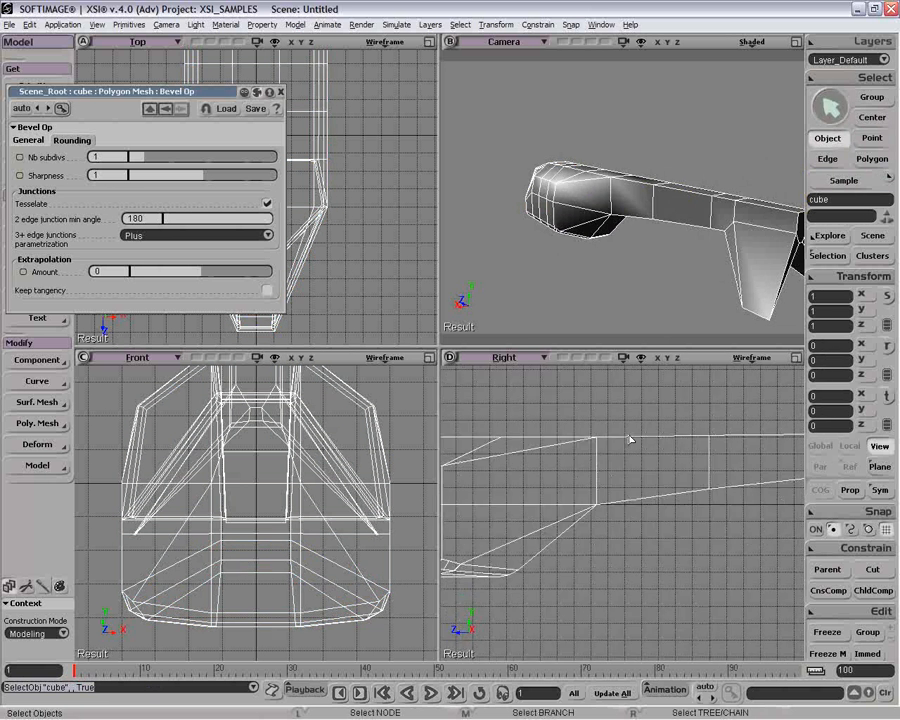
pyautogui.press('e')
pyautogui.click(741, 428)
pyautogui.keyDown('shift'); pyautogui.click(666, 508); pyautogui.keyUp('shift')
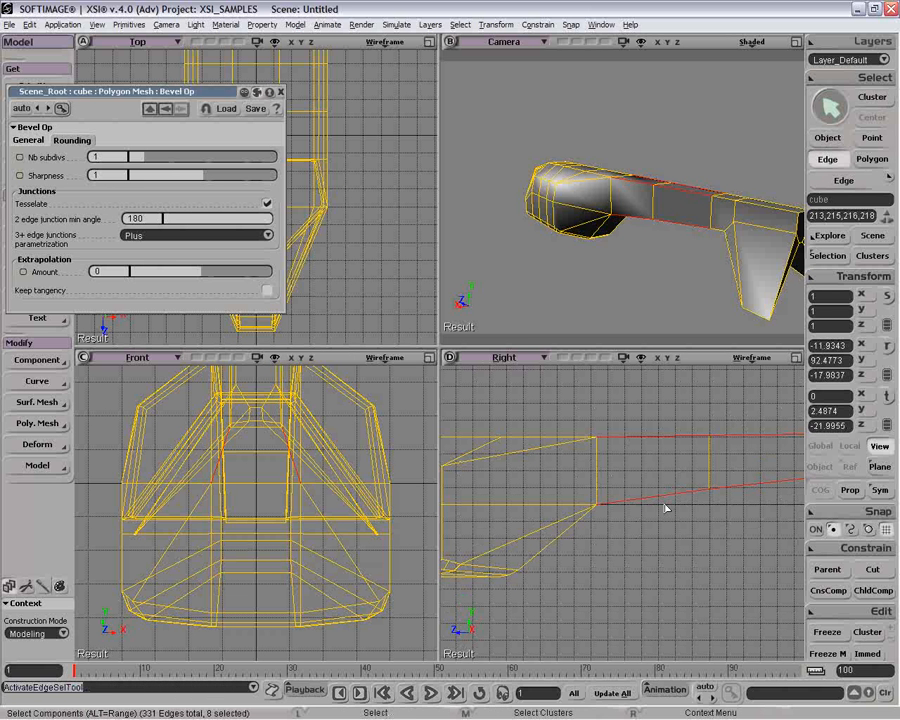
# Step: Extend the edge selection along the tail boom's upper corners above the fins, as far as the tail's rear end
pyautogui.press('z')
pyautogui.moveTo(683, 494); pyautogui.dragTo(524, 527)
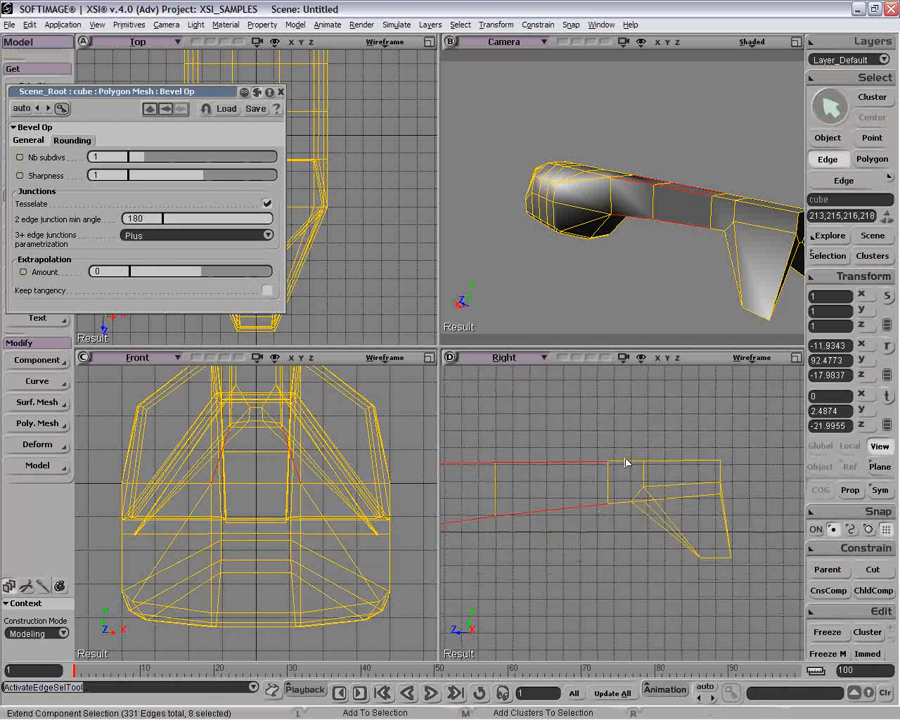
pyautogui.press('e')
pyautogui.keyDown('shift'); pyautogui.moveTo(627, 450); pyautogui.dragTo(627, 473); pyautogui.keyUp('shift')
pyautogui.keyDown('shift'); pyautogui.moveTo(679, 450); pyautogui.dragTo(680, 469); pyautogui.keyUp('shift')
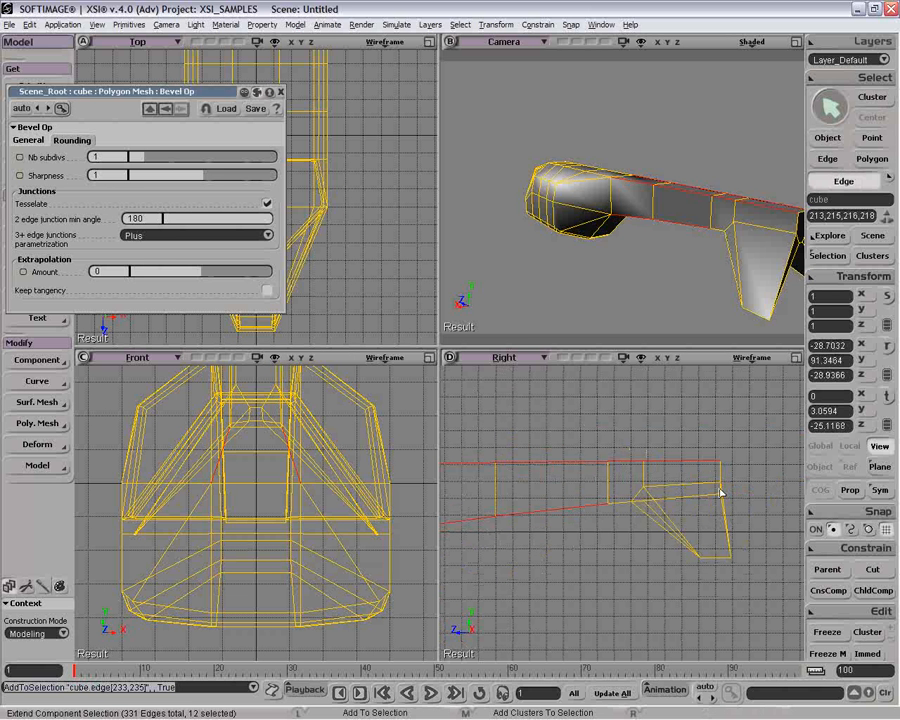
# Step: Add the top edge and both vertical side edges of the tail boom's rear end face to the selection
pyautogui.press('e')
pyautogui.press('z')
pyautogui.moveTo(727, 233); pyautogui.dragTo(644, 237)
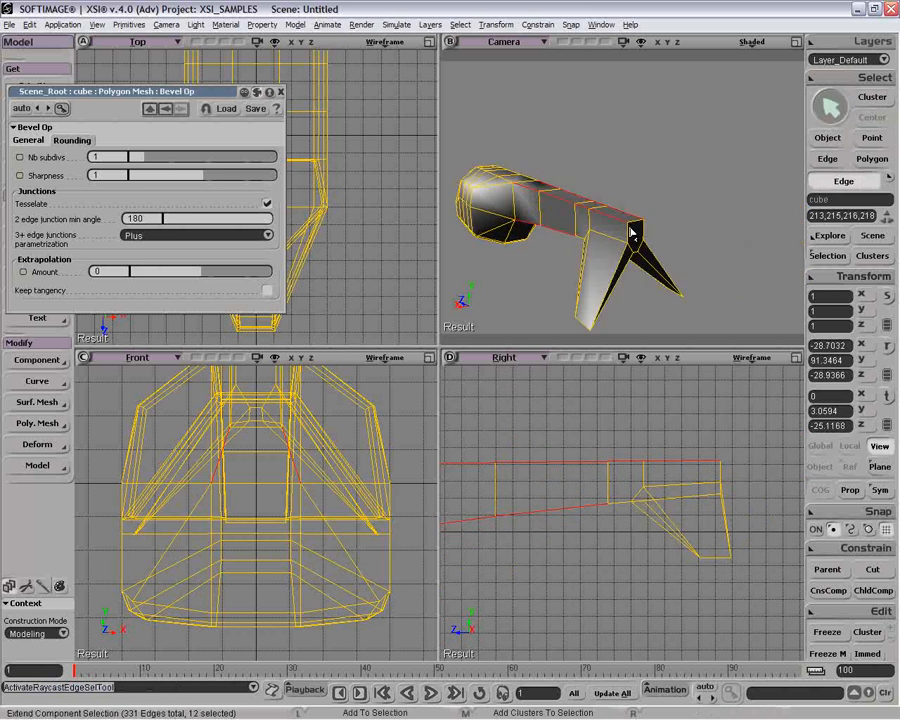
pyautogui.keyDown('shift'); pyautogui.click(633, 238); pyautogui.keyUp('shift')
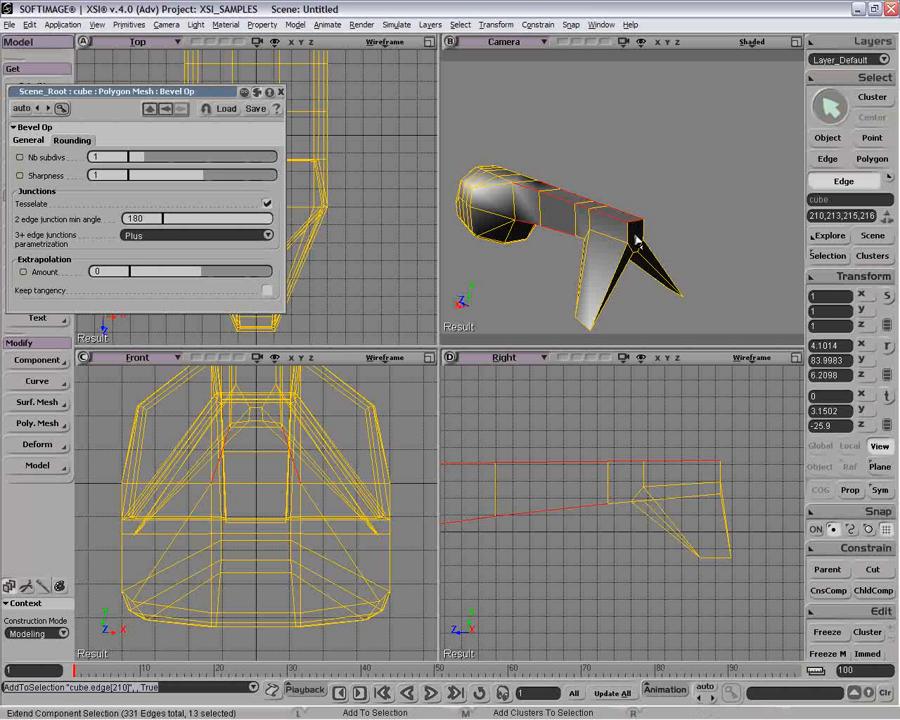
pyautogui.keyDown('shift'); pyautogui.click(630, 236); pyautogui.keyUp('shift')
pyautogui.keyDown('shift'); pyautogui.click(643, 234); pyautogui.keyUp('shift')
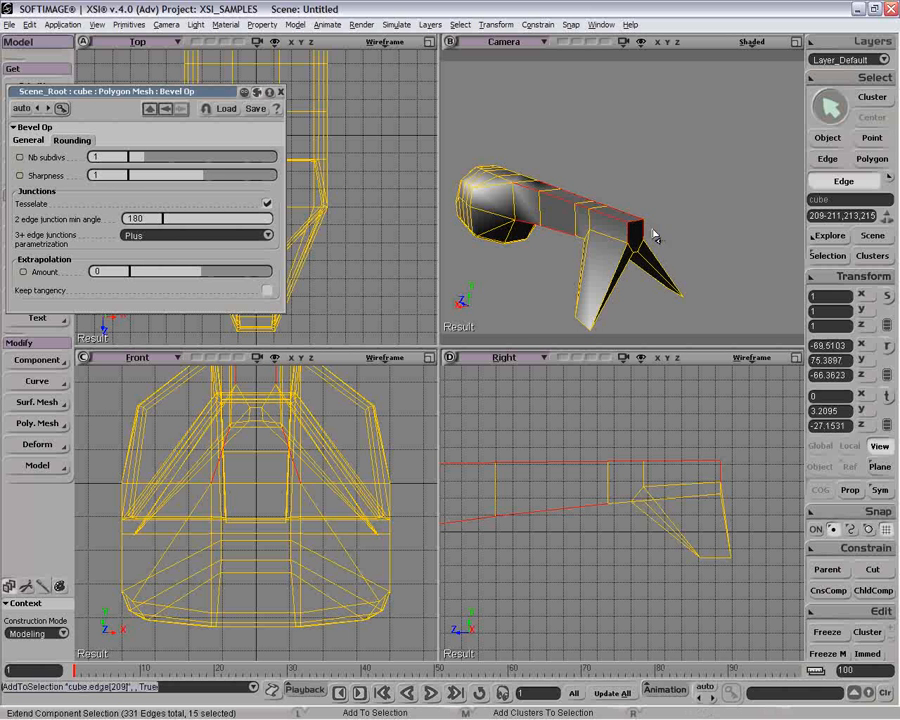
pyautogui.press('i')
pyautogui.rightClick(595, 217)
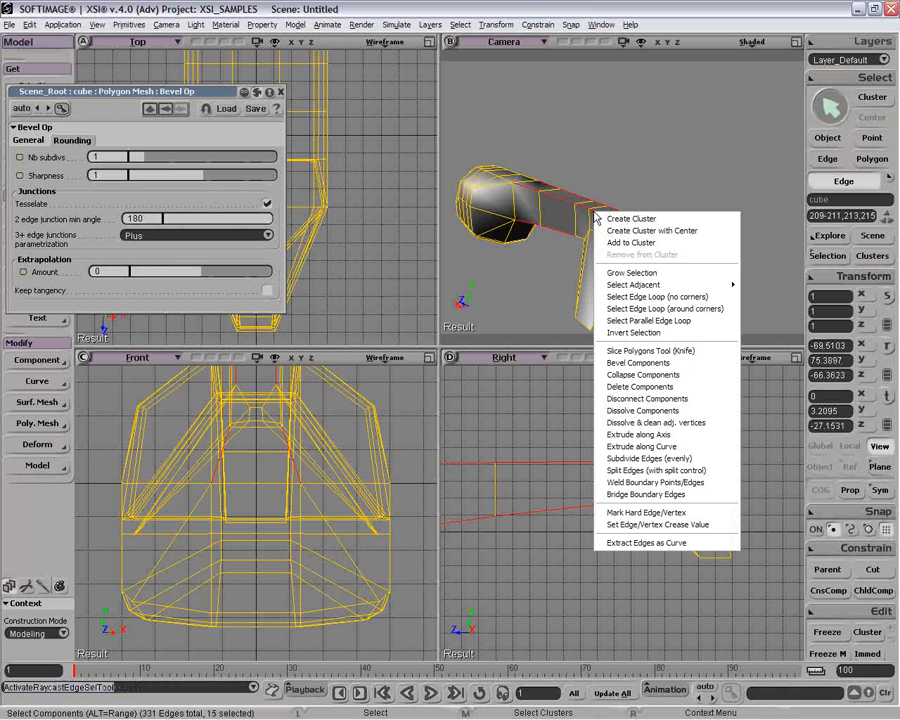
pyautogui.click(636, 181)
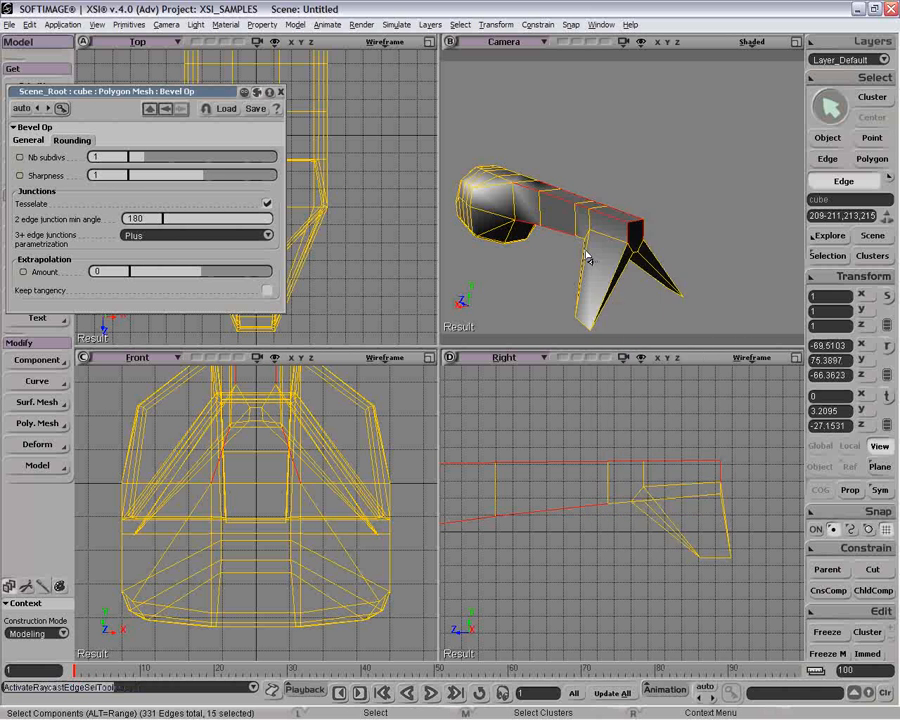
pyautogui.press('e')
pyautogui.click(618, 470)
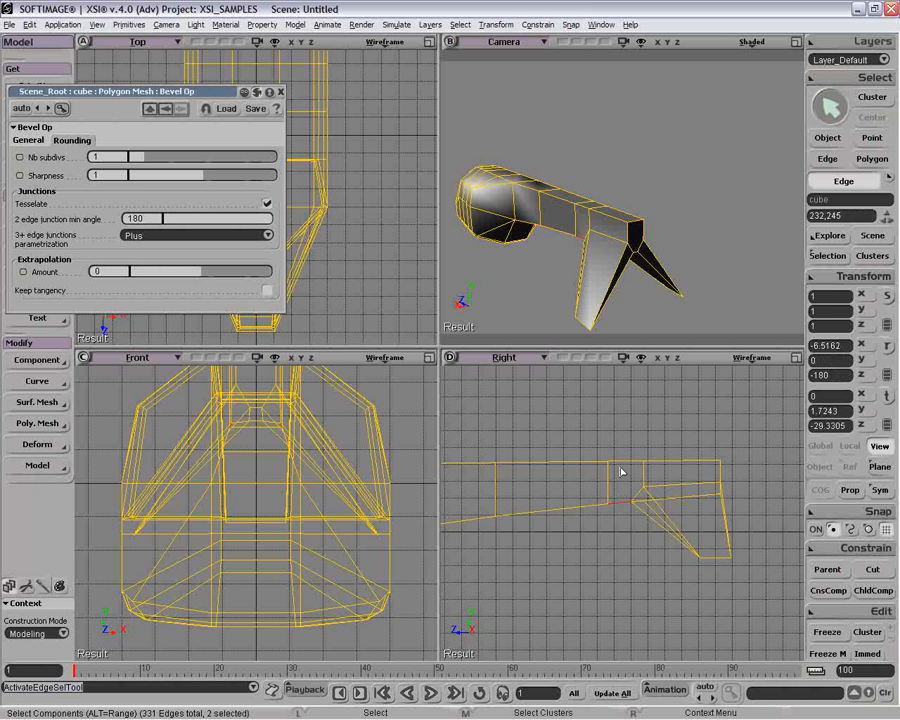
pyautogui.hotkey('ctrl', 'z')
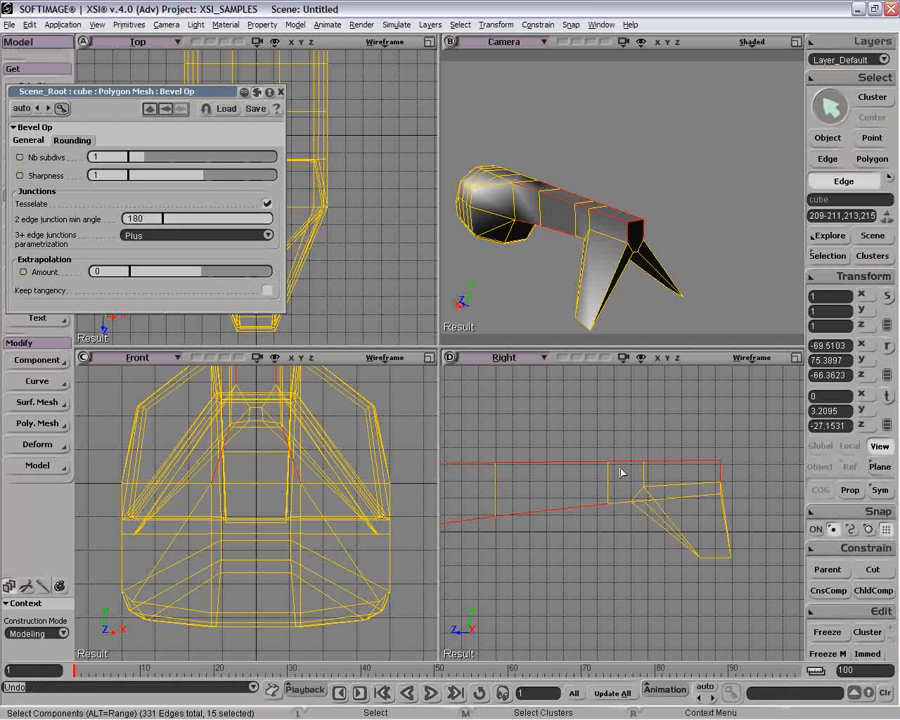
# Step: Add the short lower boom edges just ahead of the tail fins to the selection and bevel all selected edges
pyautogui.keyDown('shift'); pyautogui.click(620, 522); pyautogui.keyUp('shift')
pyautogui.rightClick(647, 289)
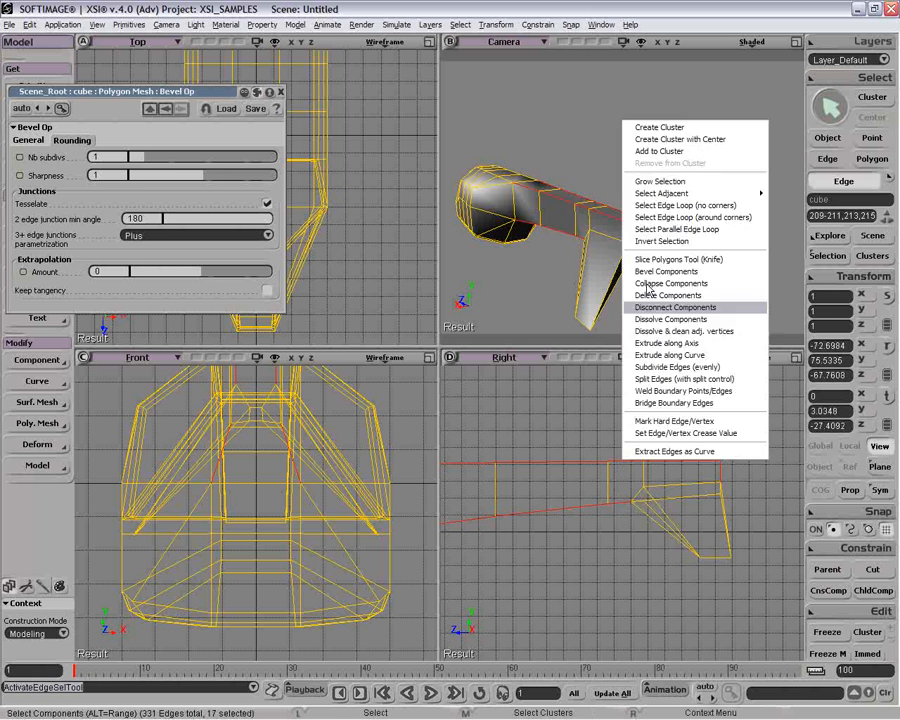
pyautogui.click(662, 272)
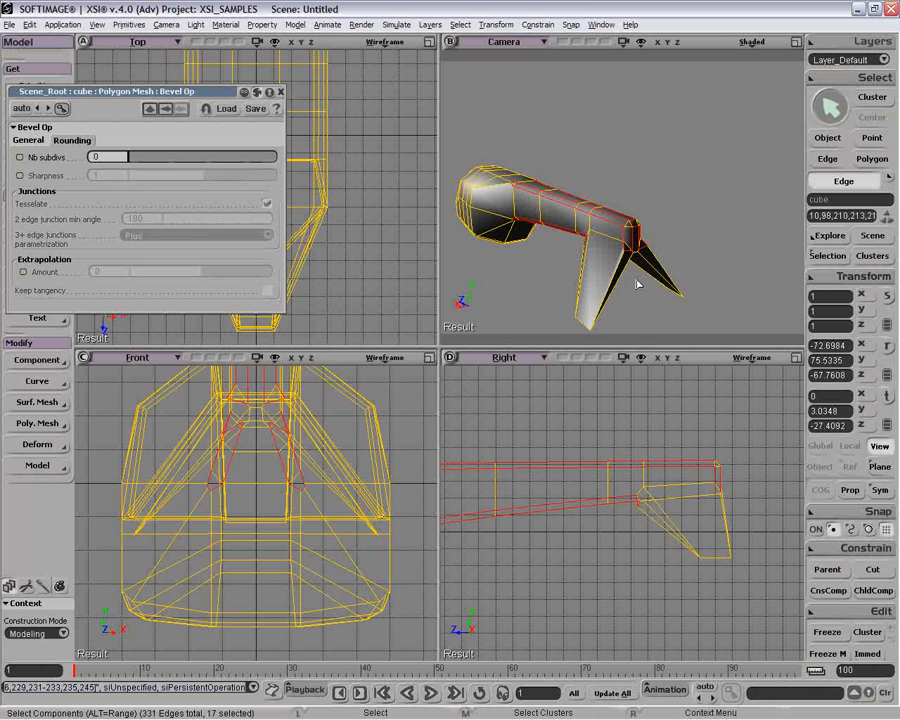
# Step: Round the tail boom bevel with one subdivision
pyautogui.press('p')
pyautogui.moveTo(628, 268)
pyautogui.mouseDown()
pyautogui.moveTo(628, 254)
pyautogui.moveTo(630, 291)
pyautogui.moveTo(621, 255)
pyautogui.moveTo(621, 280)
pyautogui.mouseUp()
pyautogui.press('o')
pyautogui.click(29, 141)
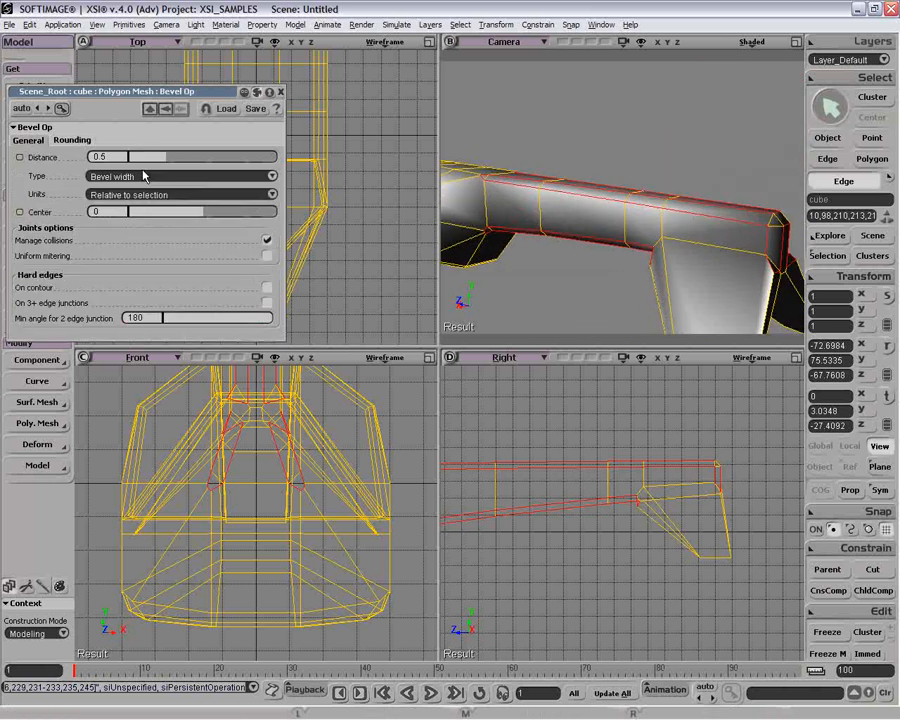
pyautogui.click(72, 143)
pyautogui.moveTo(150, 158); pyautogui.dragTo(149, 164)
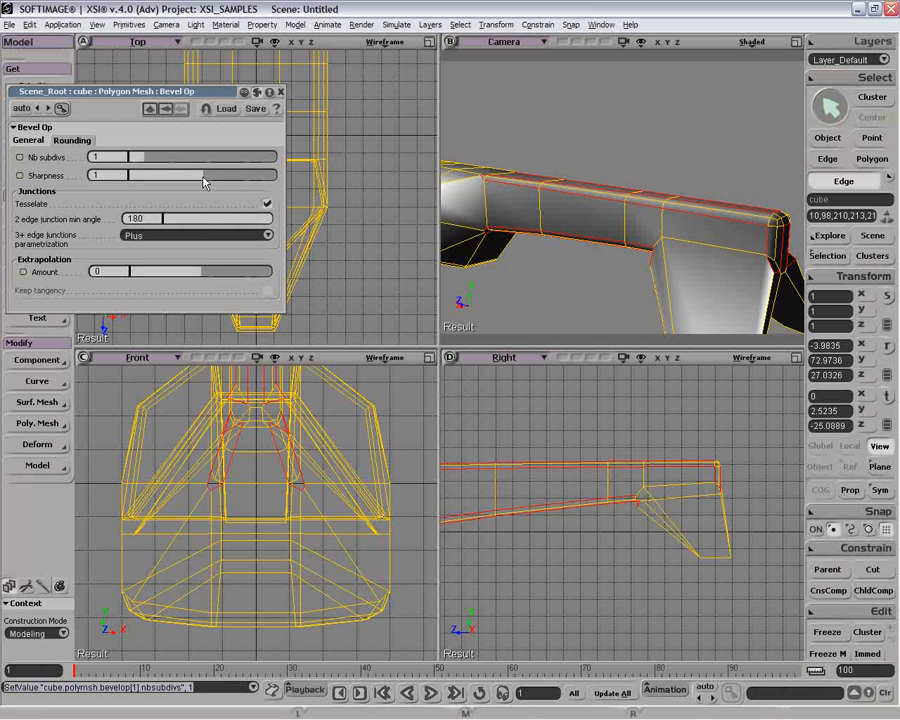
pyautogui.moveTo(202, 174)
pyautogui.mouseDown()
pyautogui.moveTo(218, 181)
pyautogui.moveTo(193, 184)
pyautogui.mouseUp()
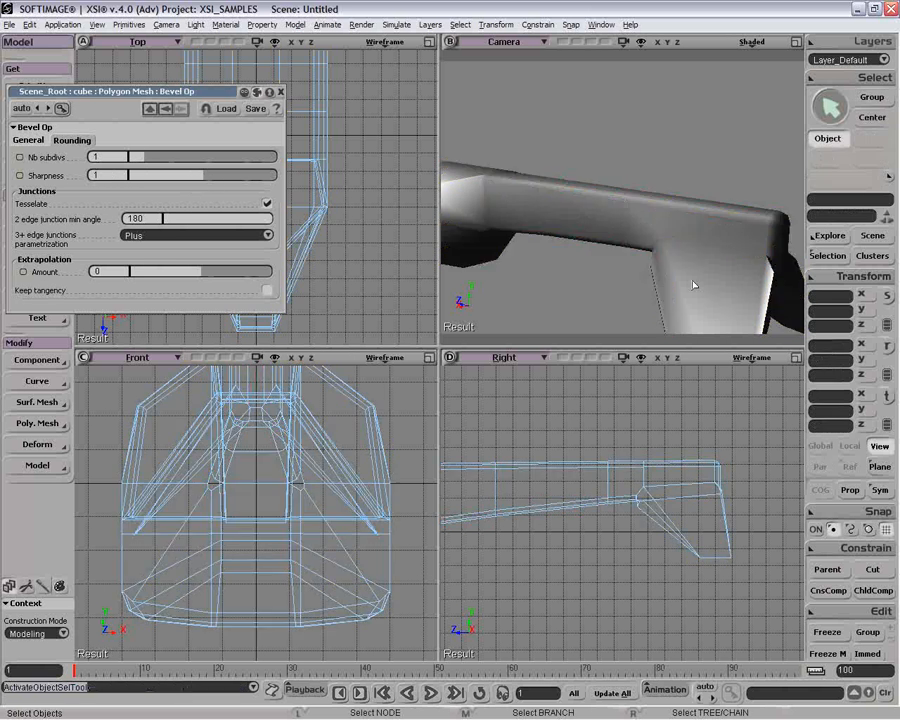
# Step: Select the points around the front roots of both tail fins, where they meet the beveled boom
pyautogui.press('s')
pyautogui.moveTo(693, 285); pyautogui.dragTo(585, 244, button='right')
pyautogui.press('o')
pyautogui.moveTo(585, 244); pyautogui.dragTo(647, 266)
pyautogui.click(647, 266)
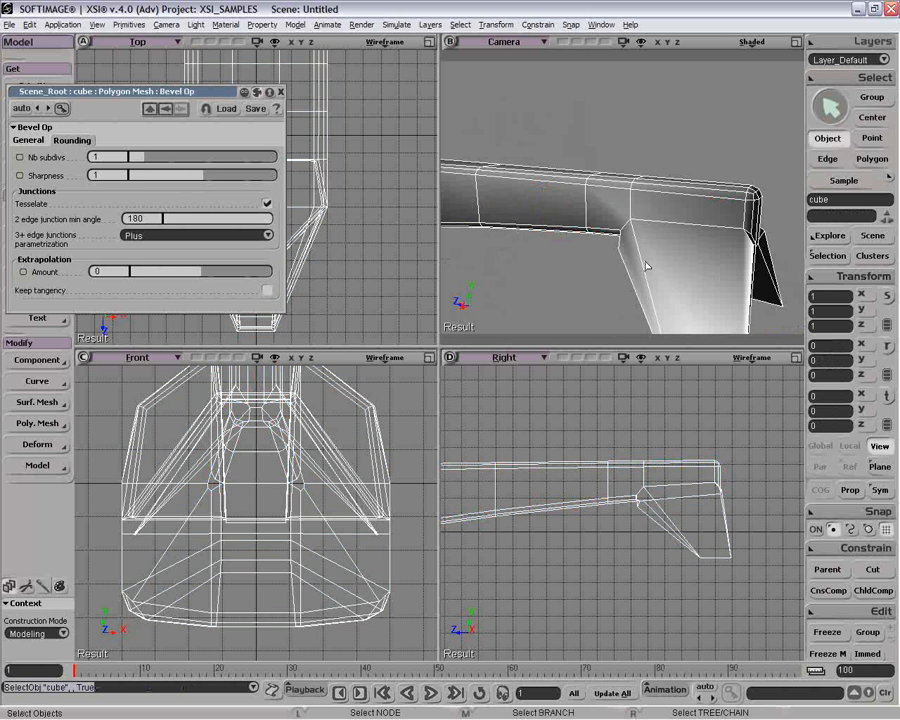
pyautogui.press('t')
pyautogui.moveTo(618, 479); pyautogui.dragTo(650, 518)
pyautogui.press('t')
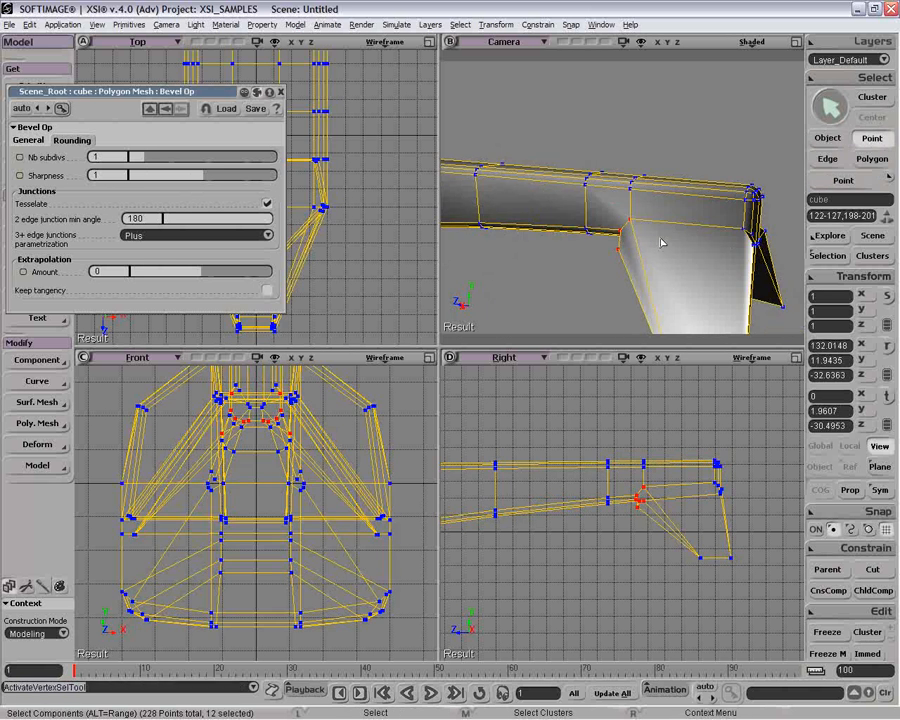
# Step: Add edges between the points at the front roots of the tail fins to tie them into the beveled boom
pyautogui.press('o')
pyautogui.moveTo(661, 242); pyautogui.dragTo(728, 233)
pyautogui.press('\\')
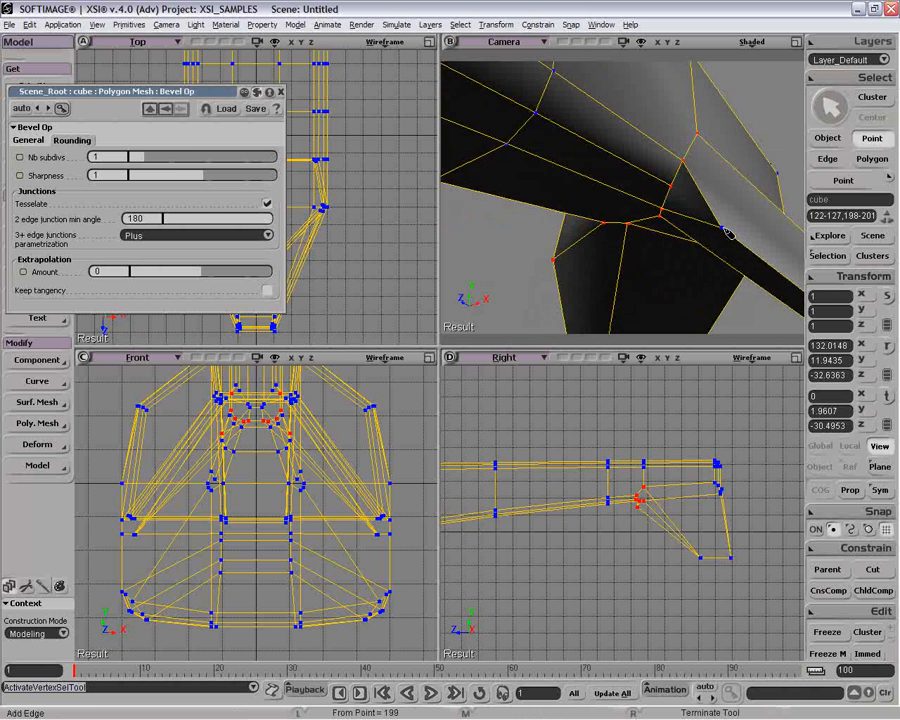
pyautogui.click(722, 228)
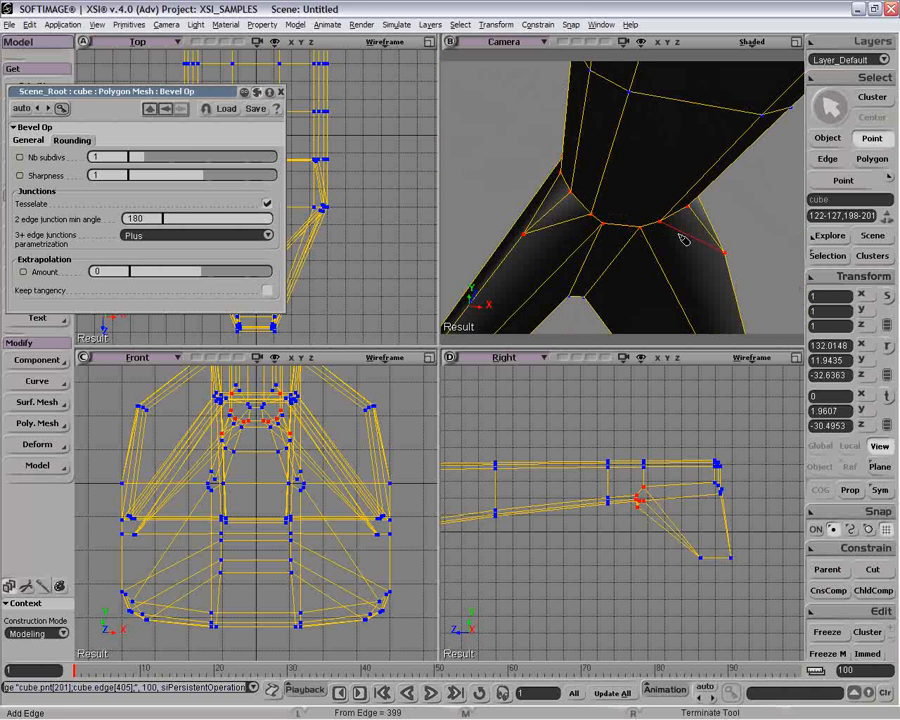
pyautogui.rightClick(630, 240)
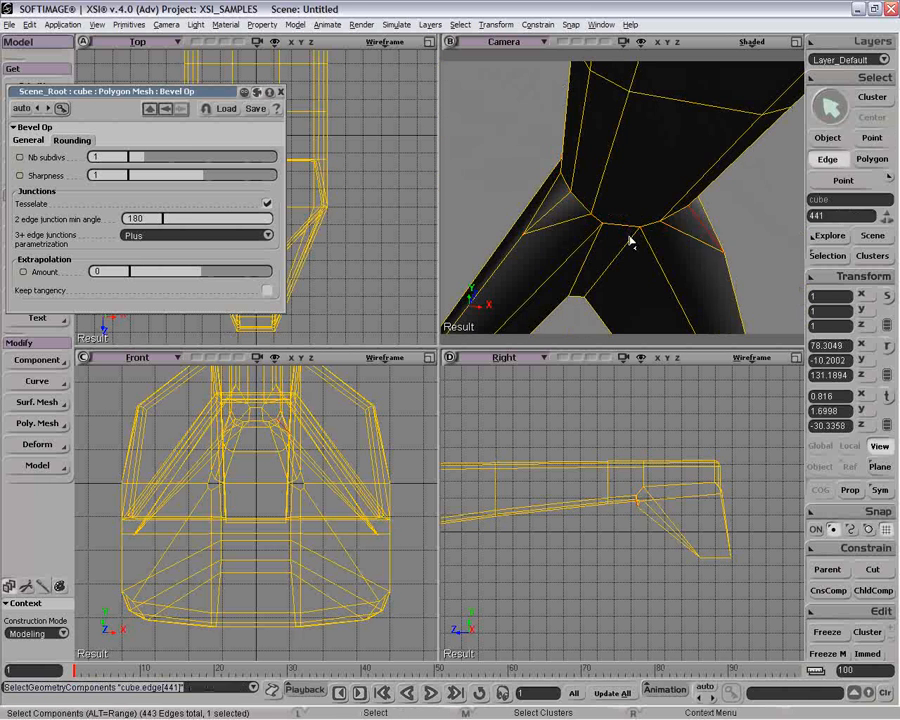
# Step: Move the symmetrical pair of points at the front fin roots forward along the boom to about Z -29.24
pyautogui.press('\\')
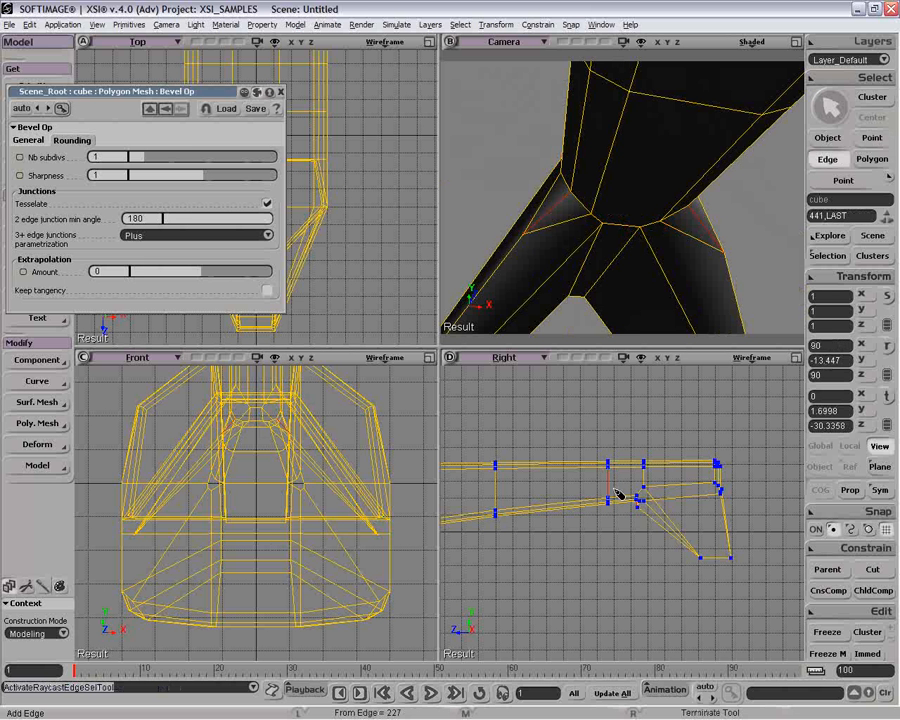
pyautogui.press('x')
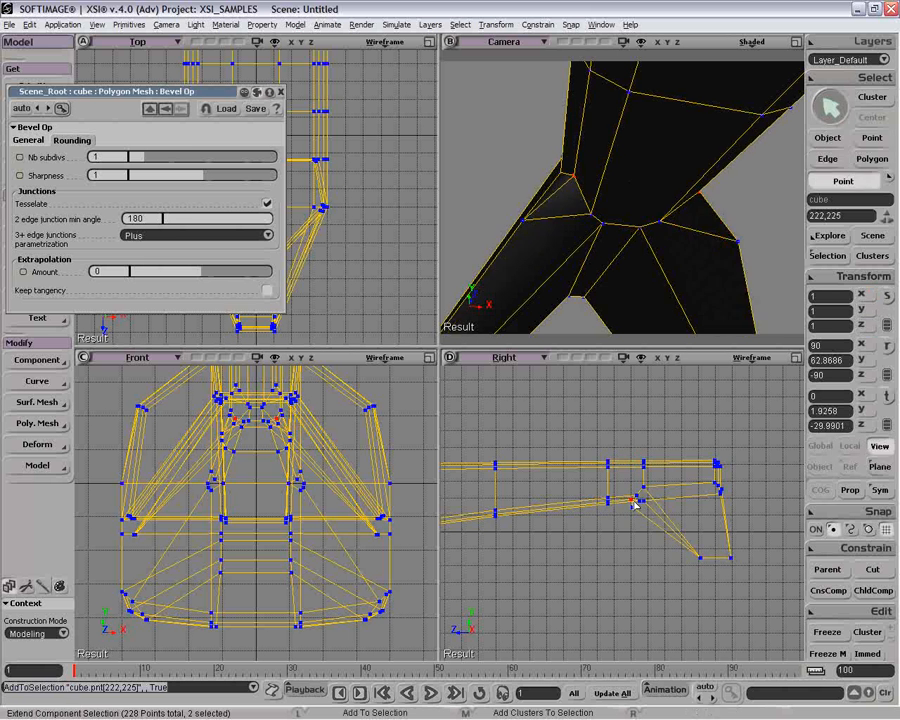
pyautogui.press('v')
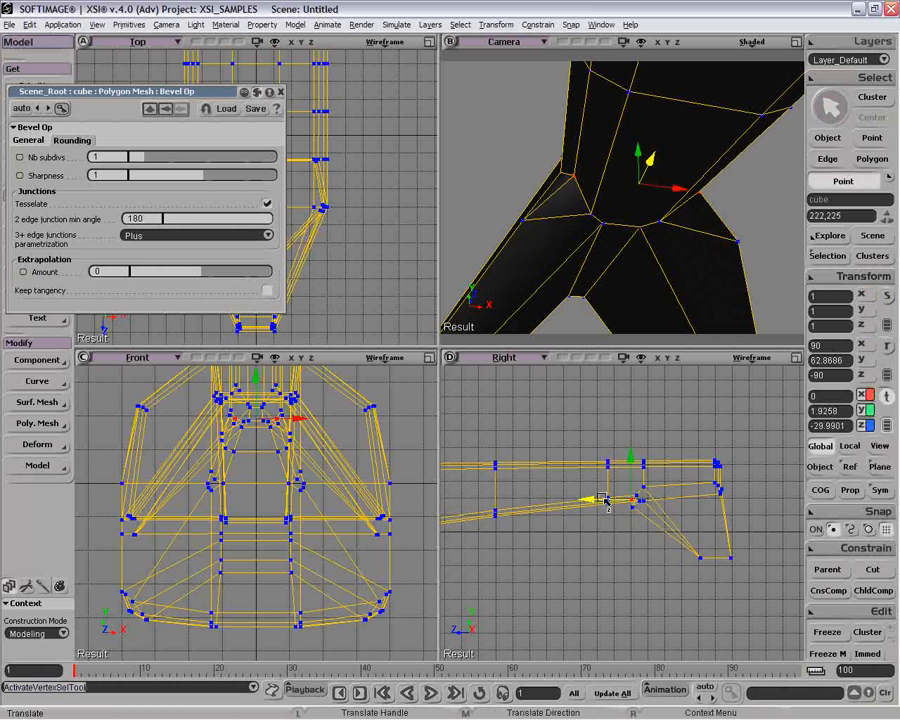
pyautogui.press('space')
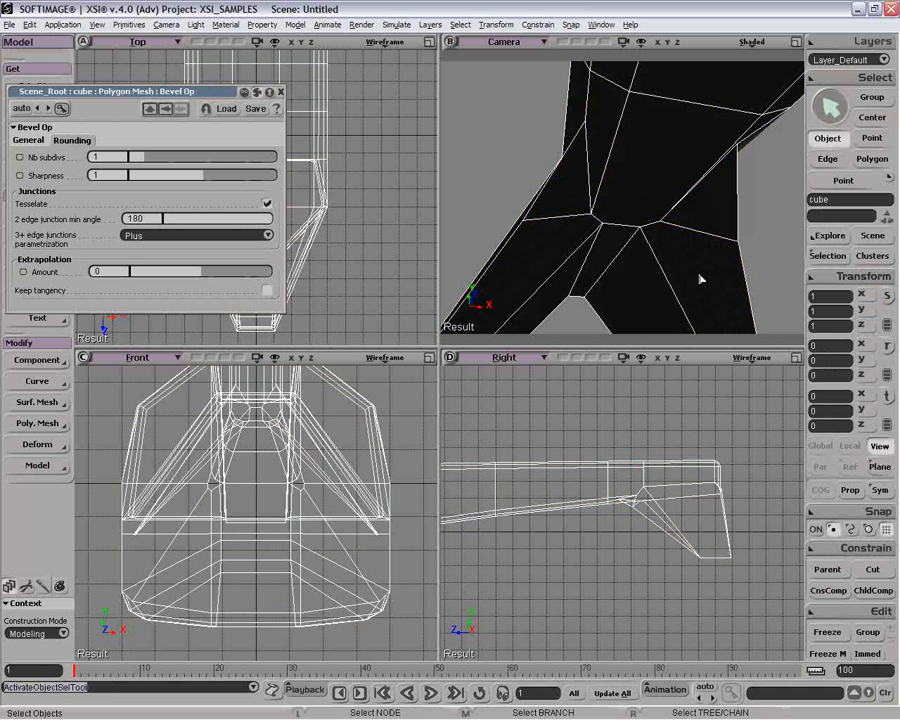
# Step: Lower the symmetrical pair of points at the front fin roots to straighten the transition along the boom's underside
pyautogui.moveTo(700, 279); pyautogui.dragTo(707, 161)
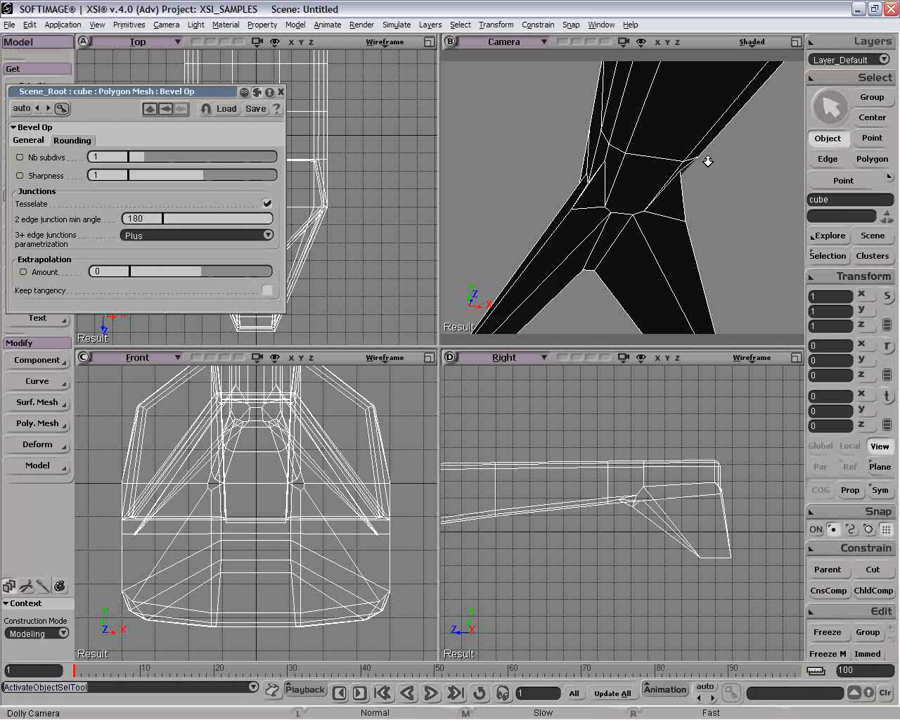
pyautogui.press('t')
pyautogui.moveTo(600, 495); pyautogui.dragTo(651, 509)
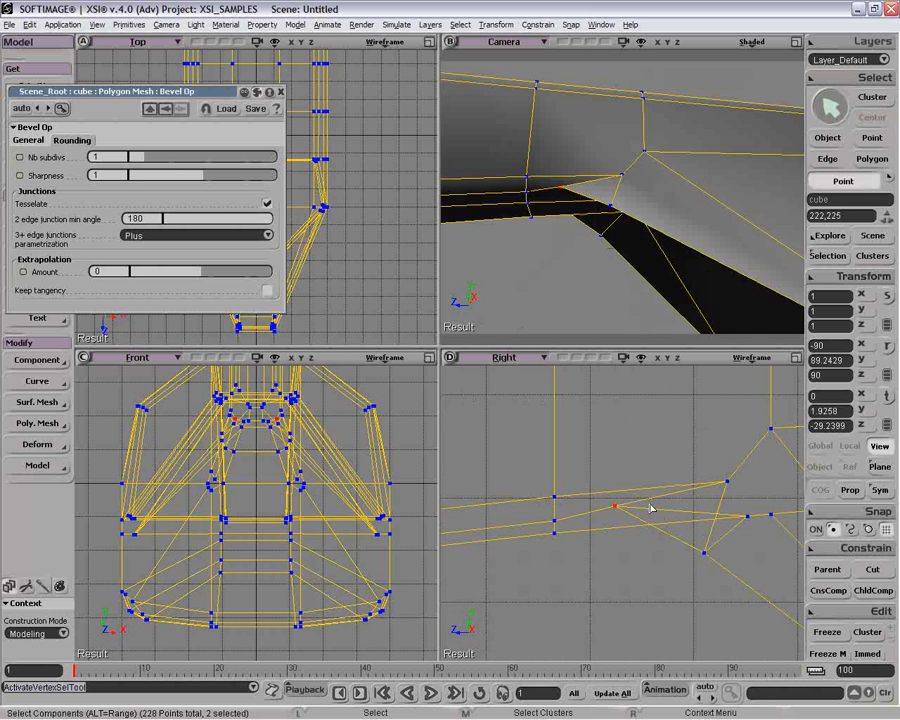
pyautogui.press('v')
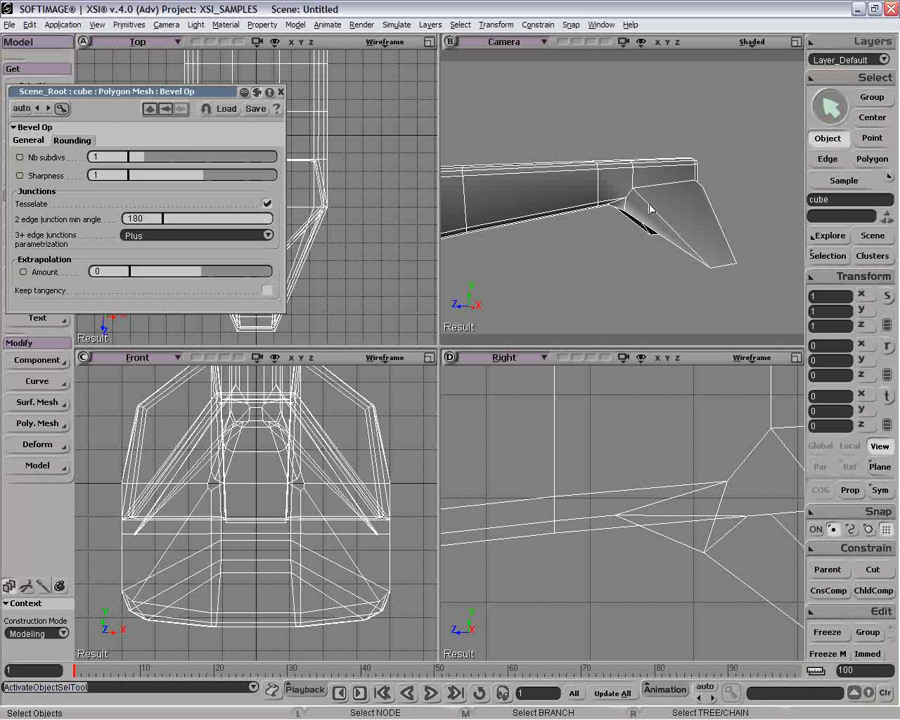
# Step: Examine the whole helicopter from the side, front and below to check the fuselage shape and tail fin joints
pyautogui.press('o')
pyautogui.moveTo(650, 208); pyautogui.dragTo(601, 173)
pyautogui.press('p')
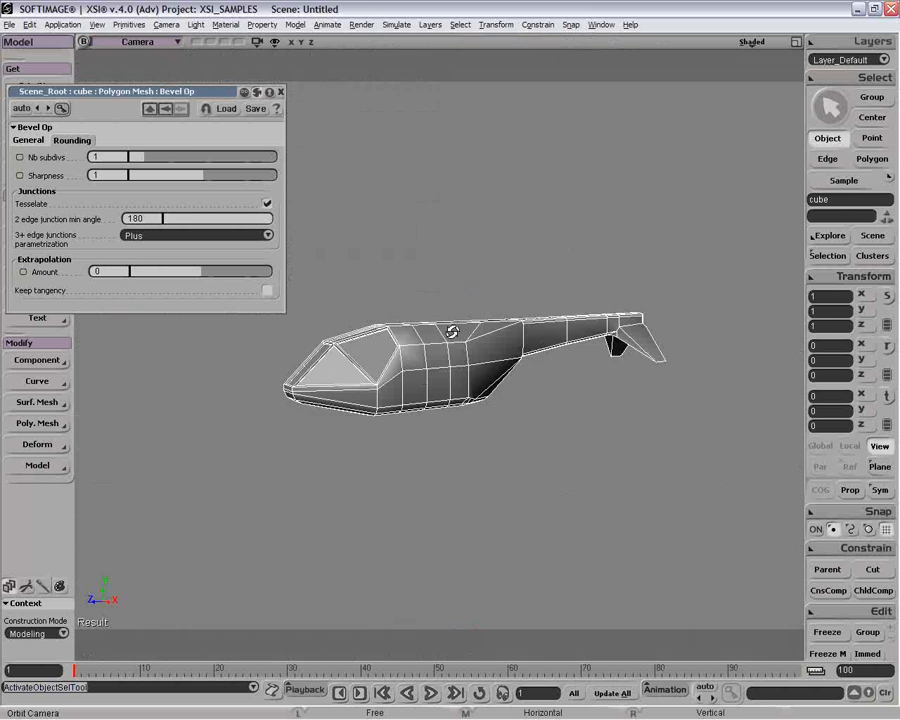
pyautogui.moveTo(452, 332); pyautogui.dragTo(512, 316)
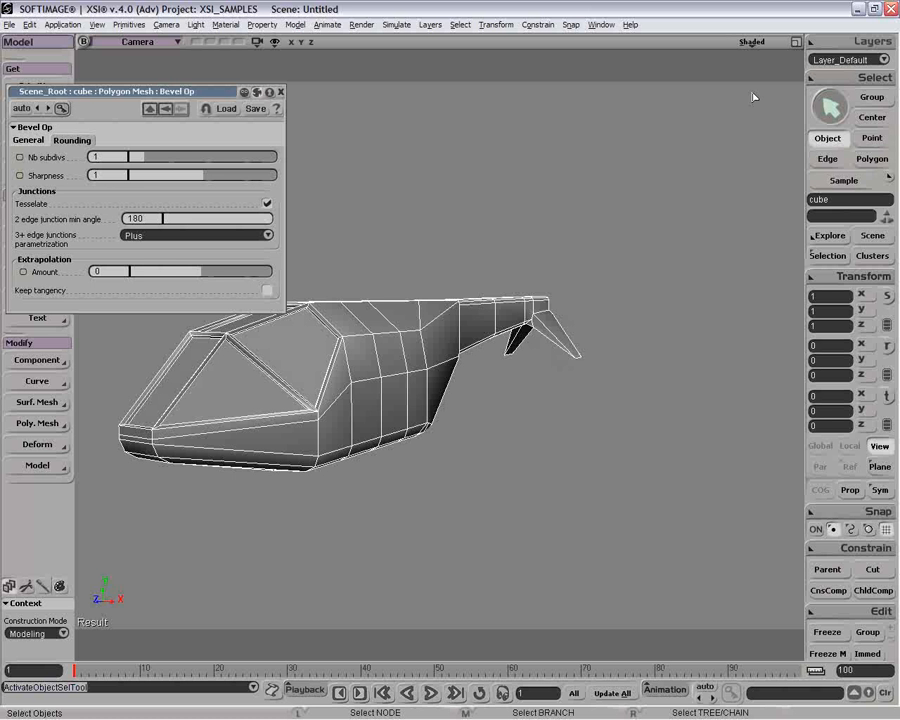
pyautogui.press('o')
pyautogui.moveTo(490, 395); pyautogui.dragTo(452, 356)
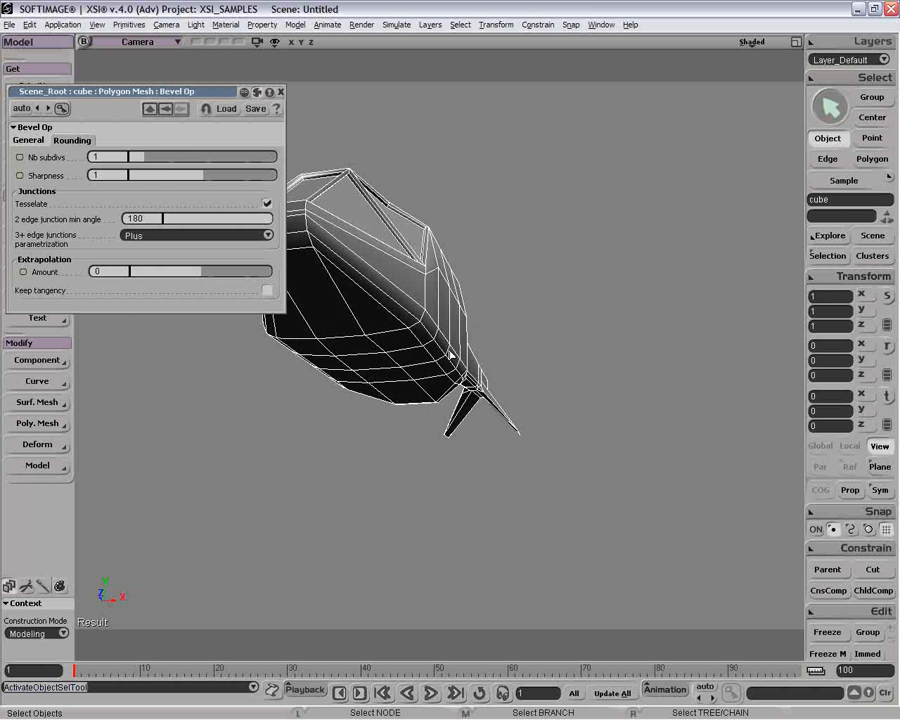
pyautogui.moveTo(452, 356); pyautogui.dragTo(264, 448)
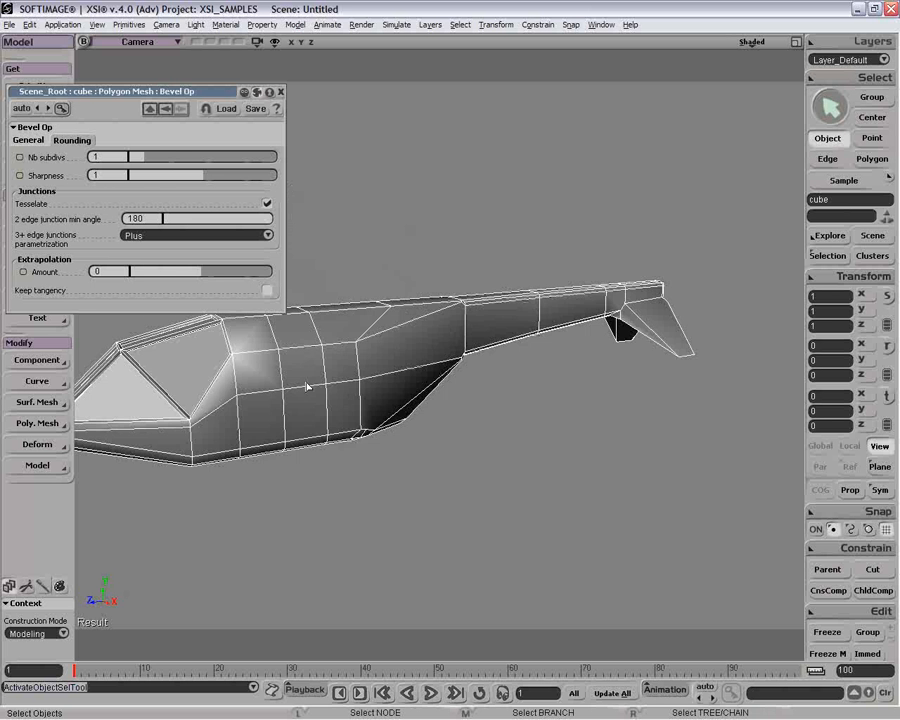
pyautogui.click(796, 43)
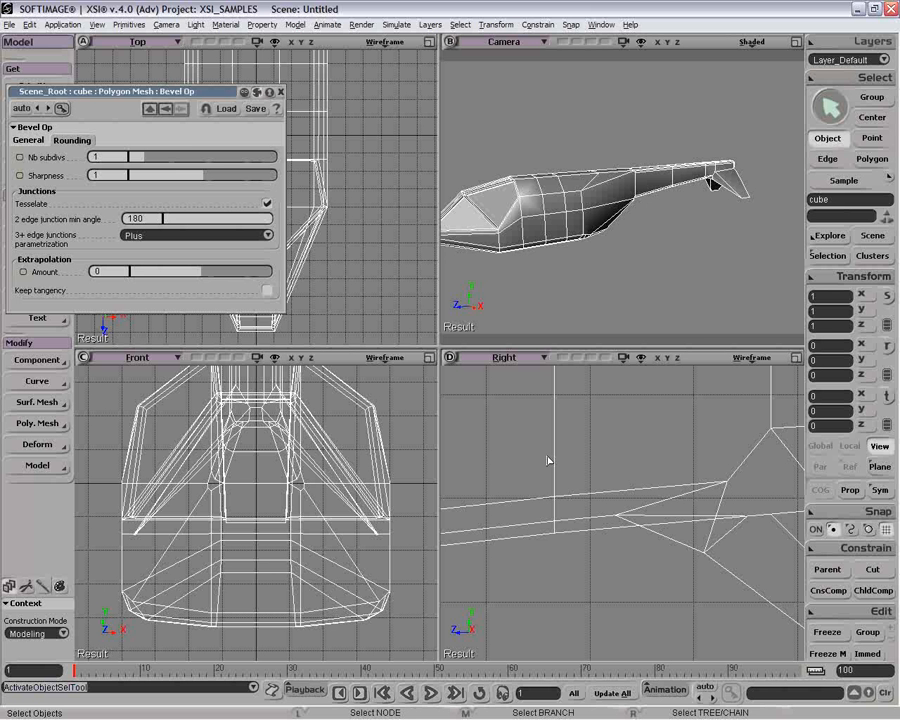
# Step: Move the four horizontal edges at mid-height on the two fuselage sides down to about Y -1.52, leaving them unextruded
pyautogui.press('e')
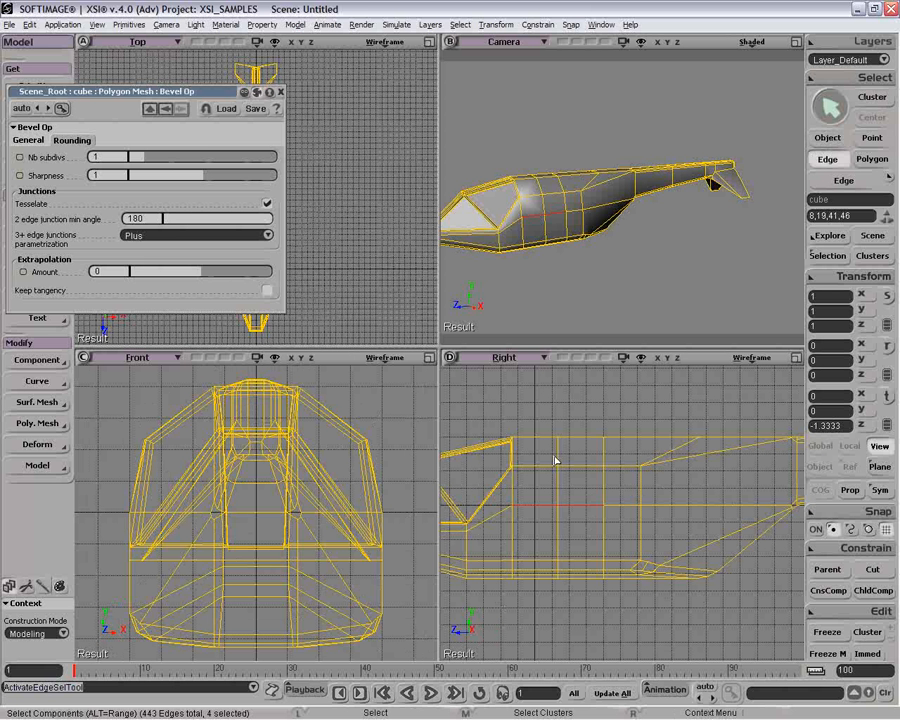
pyautogui.press('v')
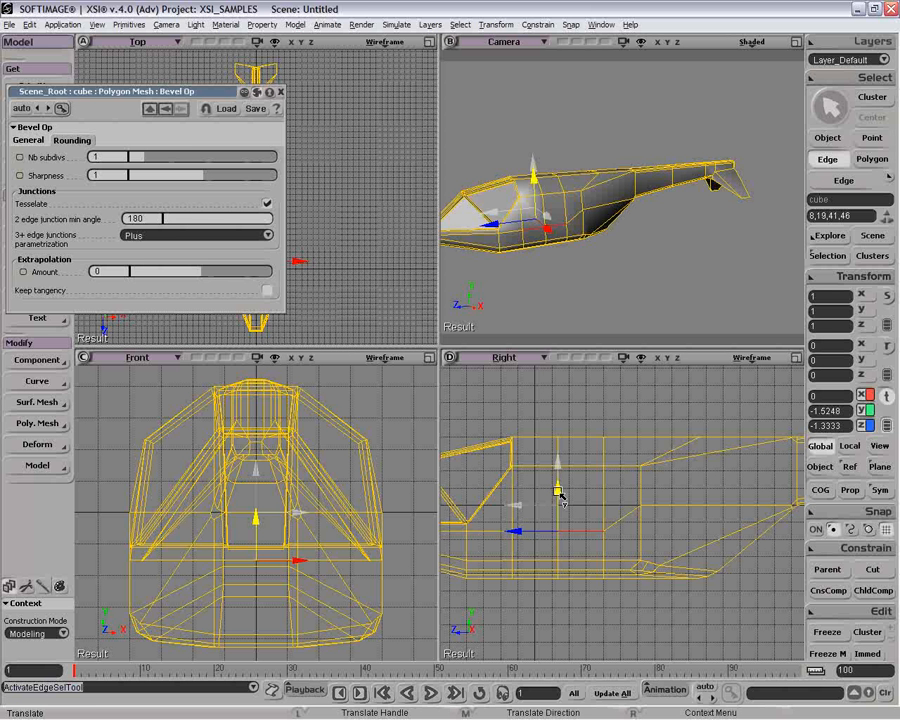
pyautogui.press('x')
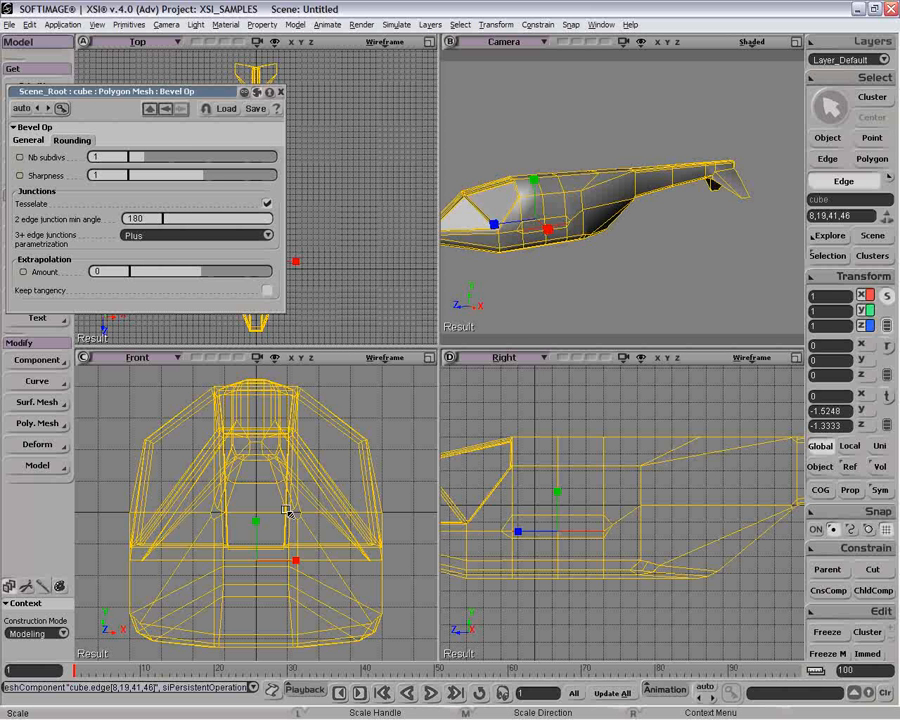
pyautogui.hotkey('ctrl', 'z')
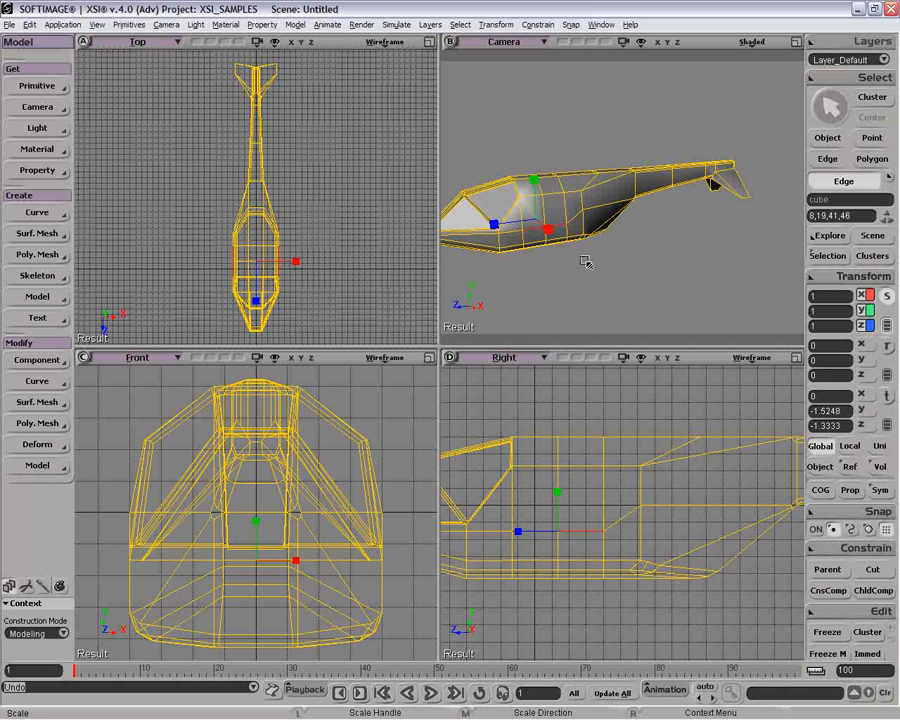
# Step: Extrude the four side edges into wings with length 10 and skirting ratio 0.347, and delete the leftover middle edges and points at the tips
pyautogui.hotkey('ctrl', 'd')
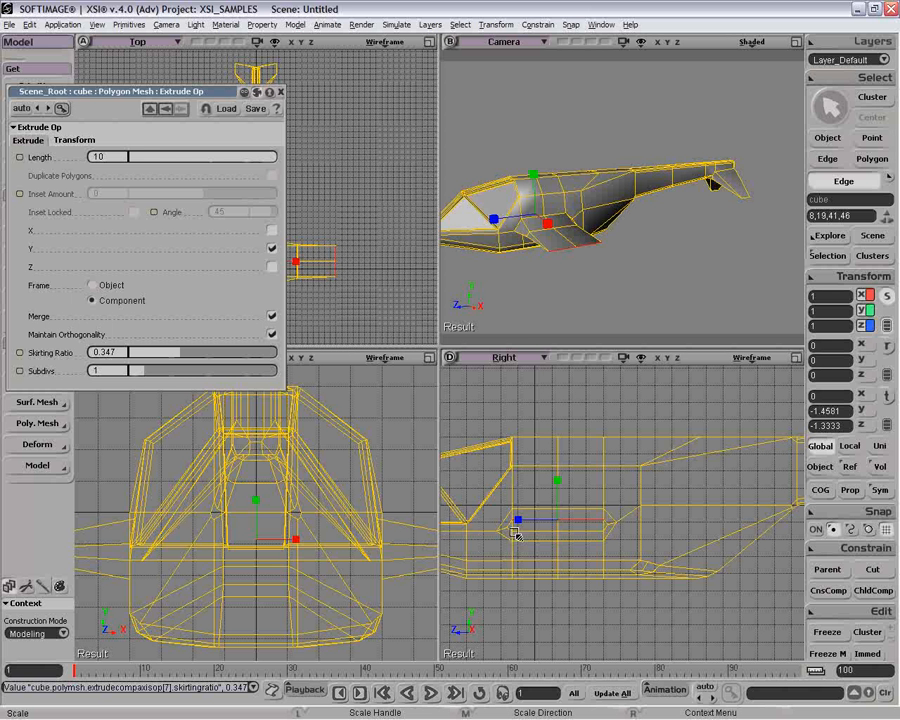
pyautogui.hotkey('ctrl', 'd')
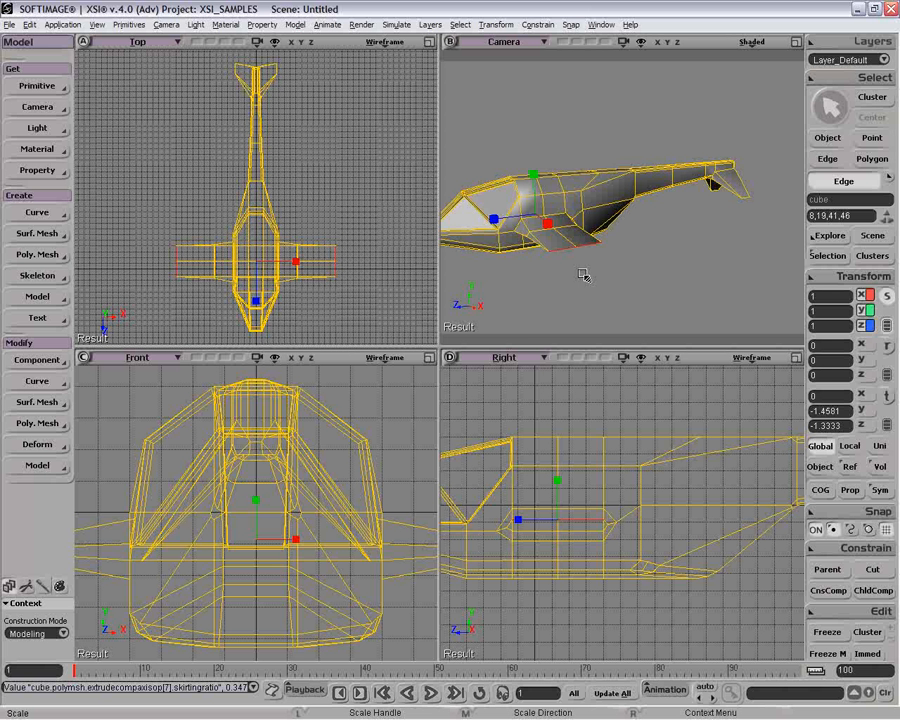
pyautogui.moveTo(583, 275); pyautogui.dragTo(573, 264)
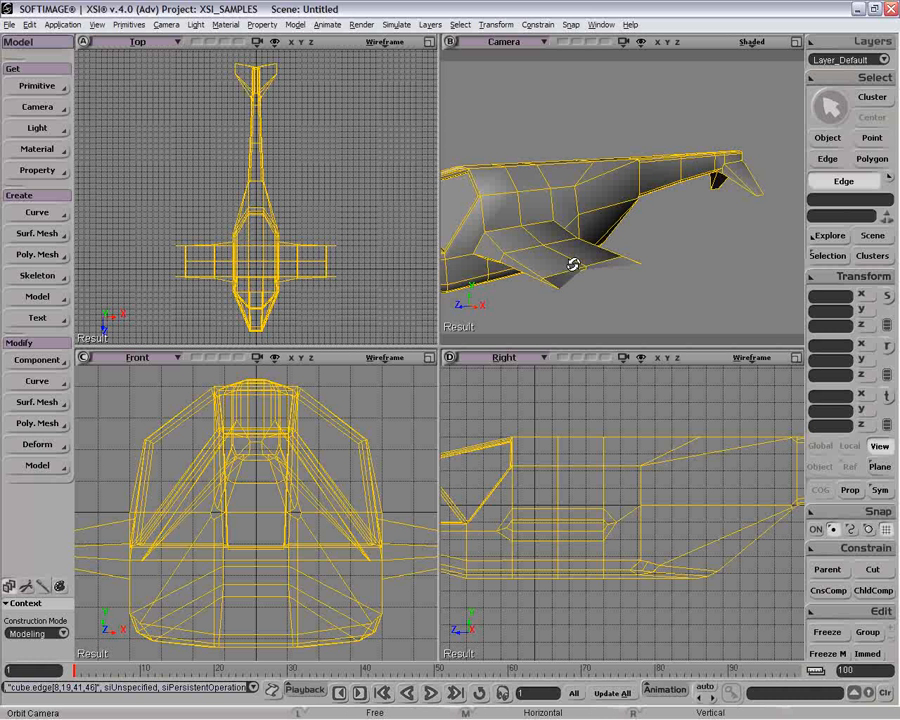
pyautogui.moveTo(573, 264); pyautogui.dragTo(670, 263)
pyautogui.press('t')
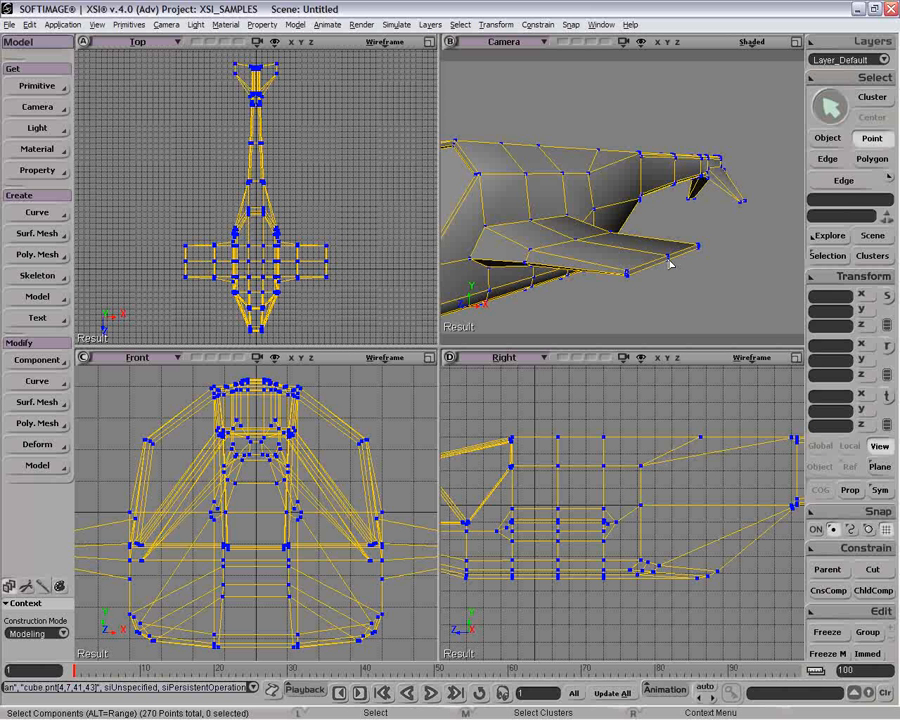
# Step: Select the narrow end polygons at both wing tips and scale them
pyautogui.press('u')
pyautogui.click(648, 249)
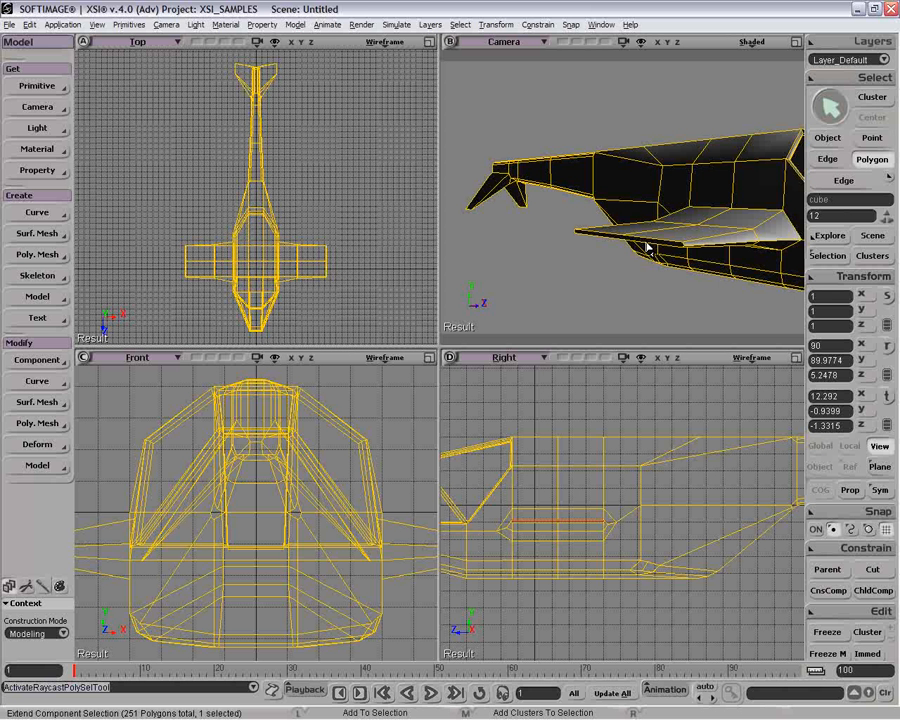
pyautogui.keyDown('shift'); pyautogui.click(648, 248); pyautogui.keyUp('shift')
pyautogui.press('x')
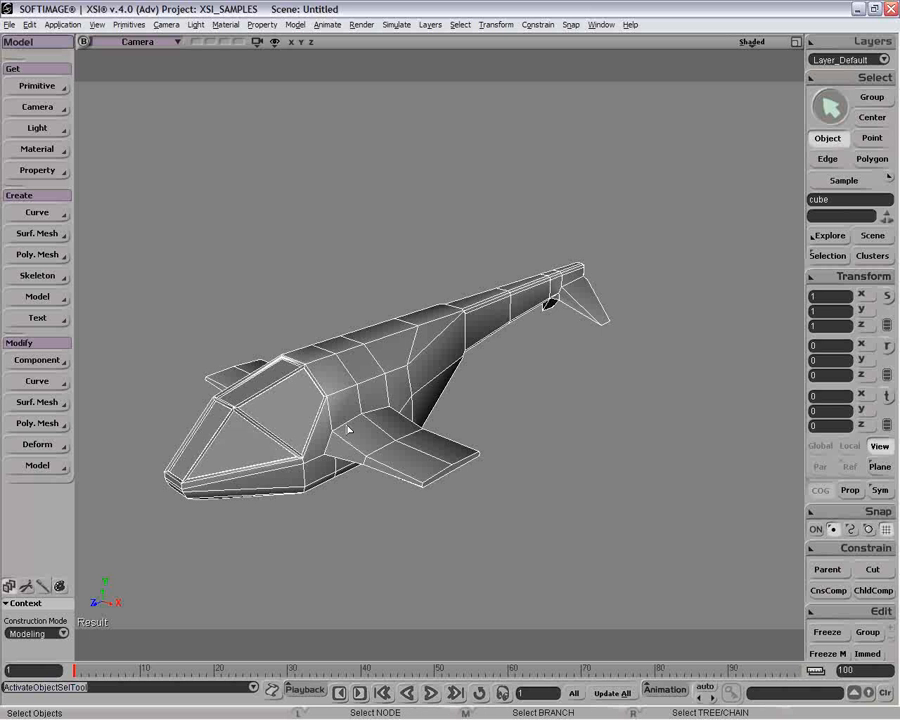
# Step: Select the edges around the wing root, above and below the wing, where it joins the side of the fuselage
pyautogui.press('i')
pyautogui.press('o')
pyautogui.moveTo(348, 430); pyautogui.dragTo(353, 371)
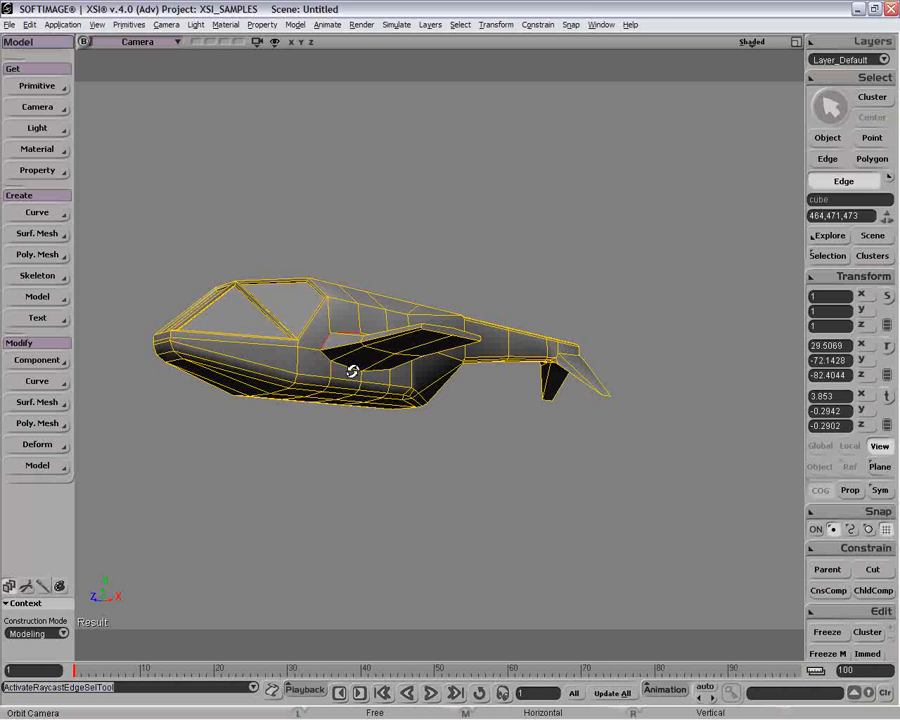
pyautogui.moveTo(352, 371); pyautogui.dragTo(262, 374)
pyautogui.keyDown('shift'); pyautogui.moveTo(303, 382); pyautogui.dragTo(336, 385); pyautogui.keyUp('shift')
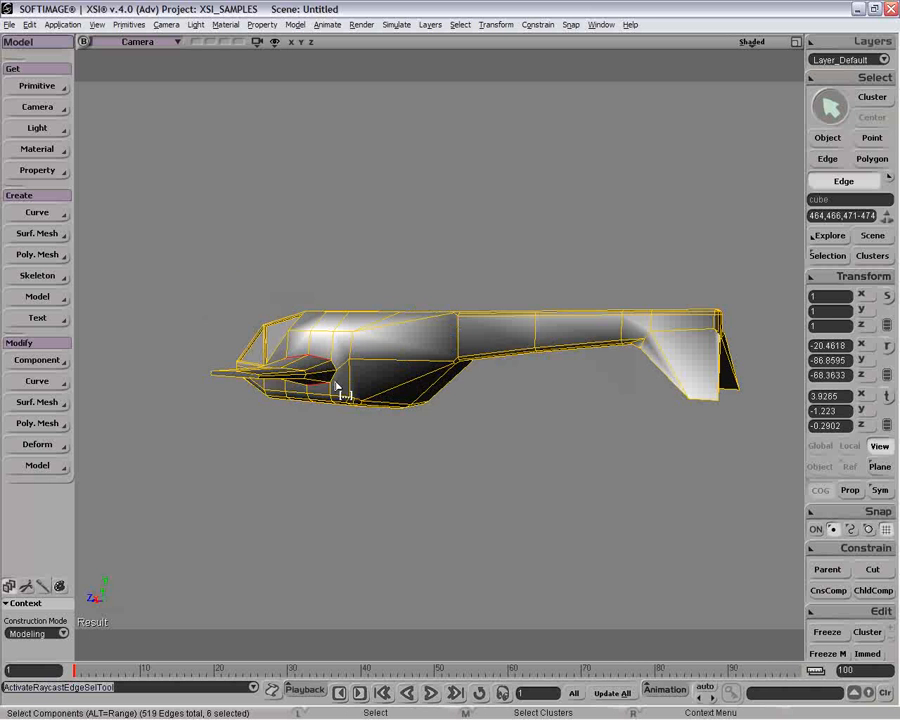
pyautogui.keyDown('shift'); pyautogui.click(337, 386); pyautogui.keyUp('shift')
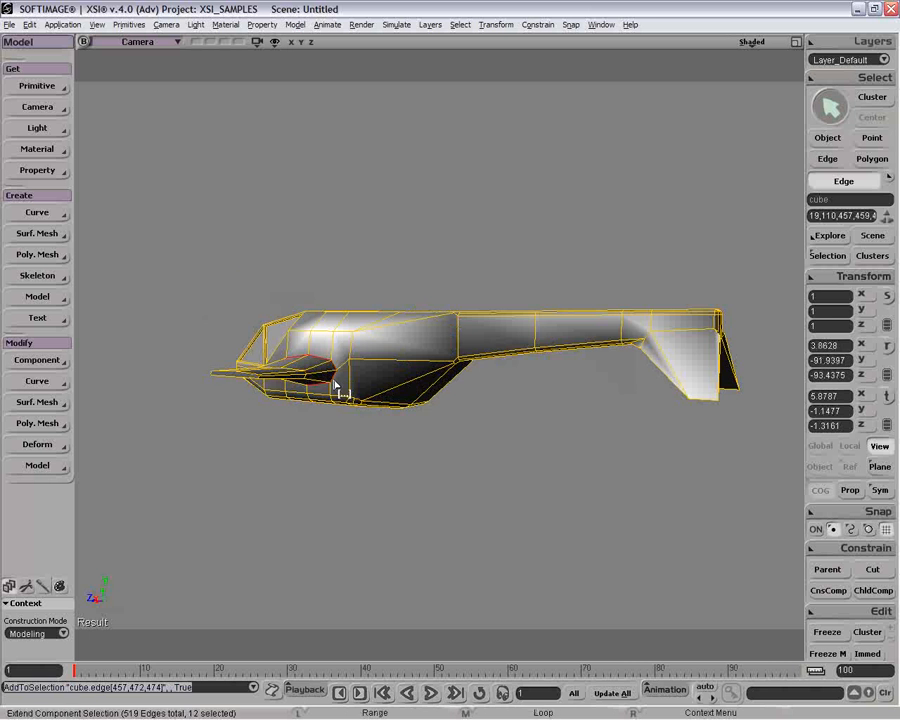
pyautogui.press('i')
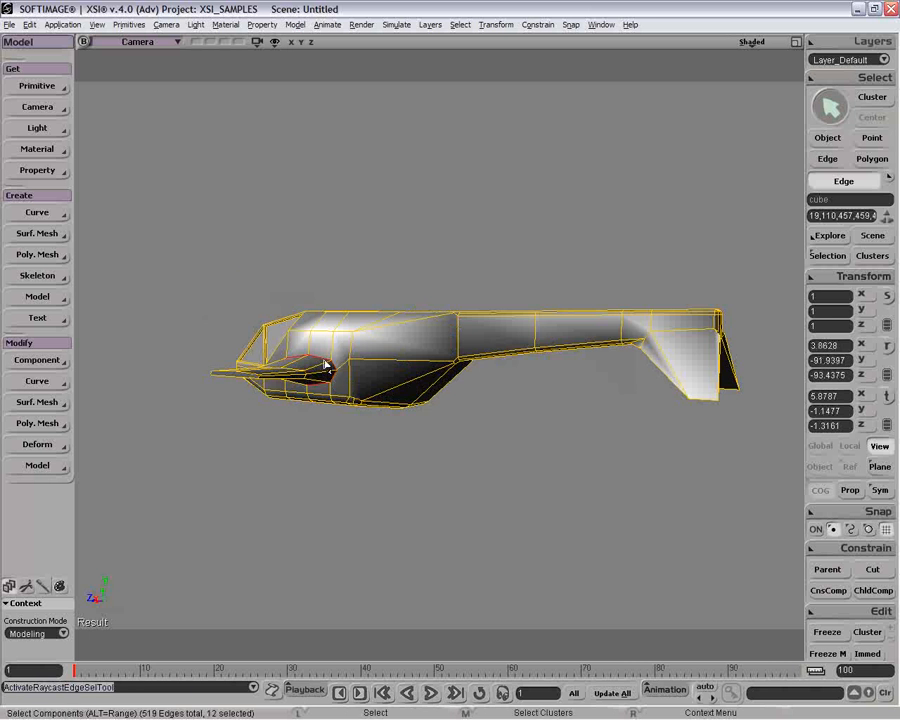
pyautogui.press('p')
pyautogui.moveTo(333, 331); pyautogui.dragTo(340, 408)
pyautogui.press('o')
pyautogui.moveTo(270, 375); pyautogui.dragTo(327, 371)
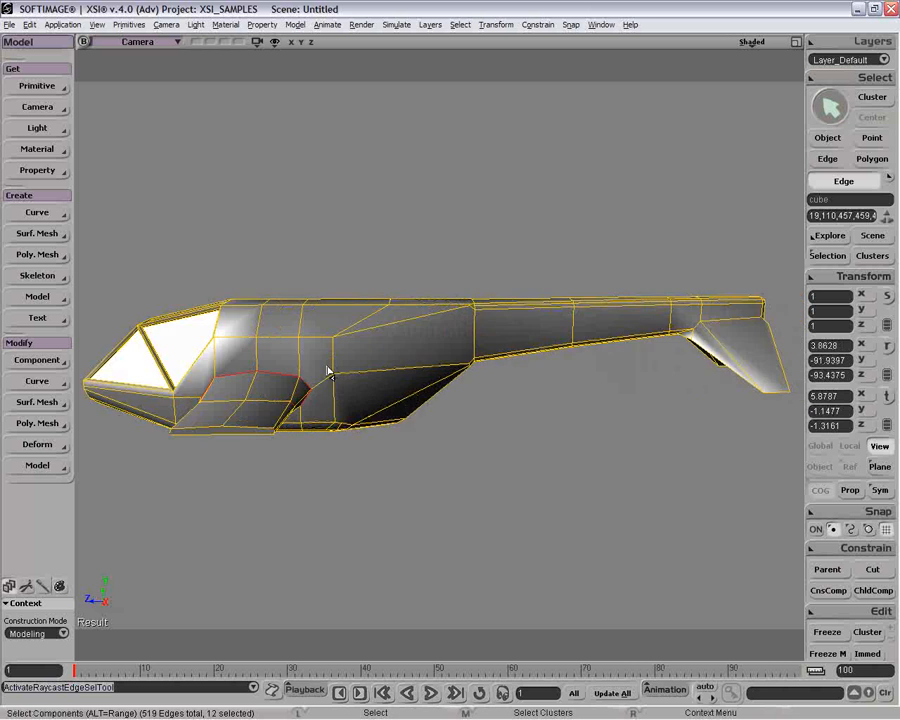